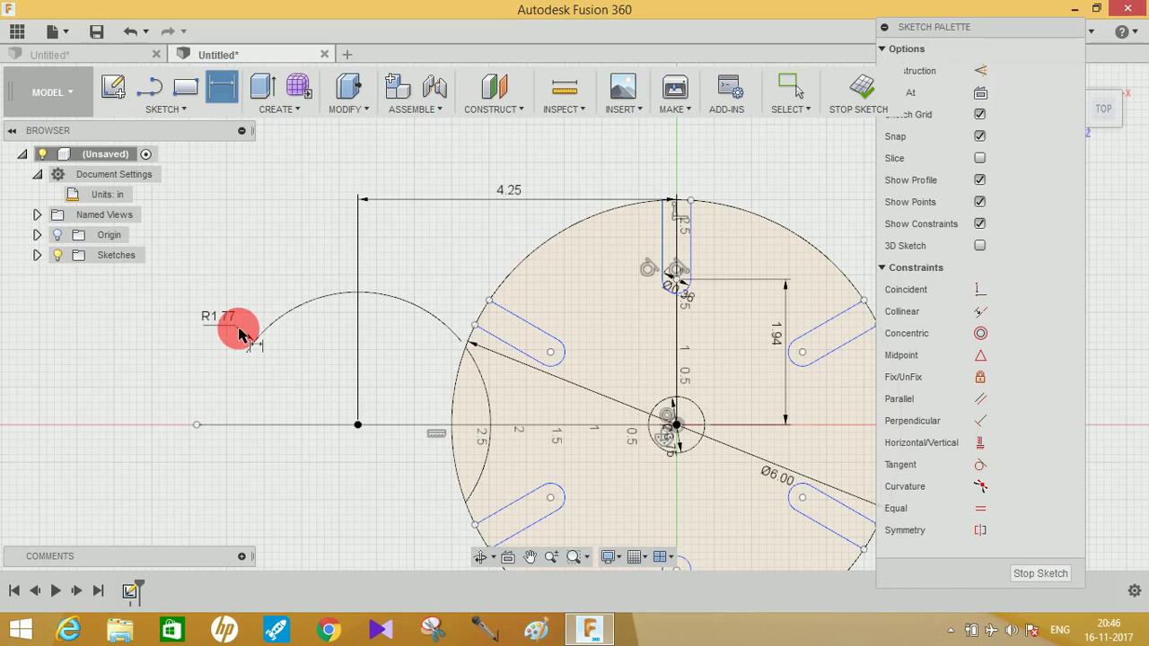
Circular-pattern the concave arc inside the wheel's rim around the wheel's center with a quantity of 6
{"action": "middle_click_drag", "start_coordinate": [268, 327], "coordinate": [212, 282]}
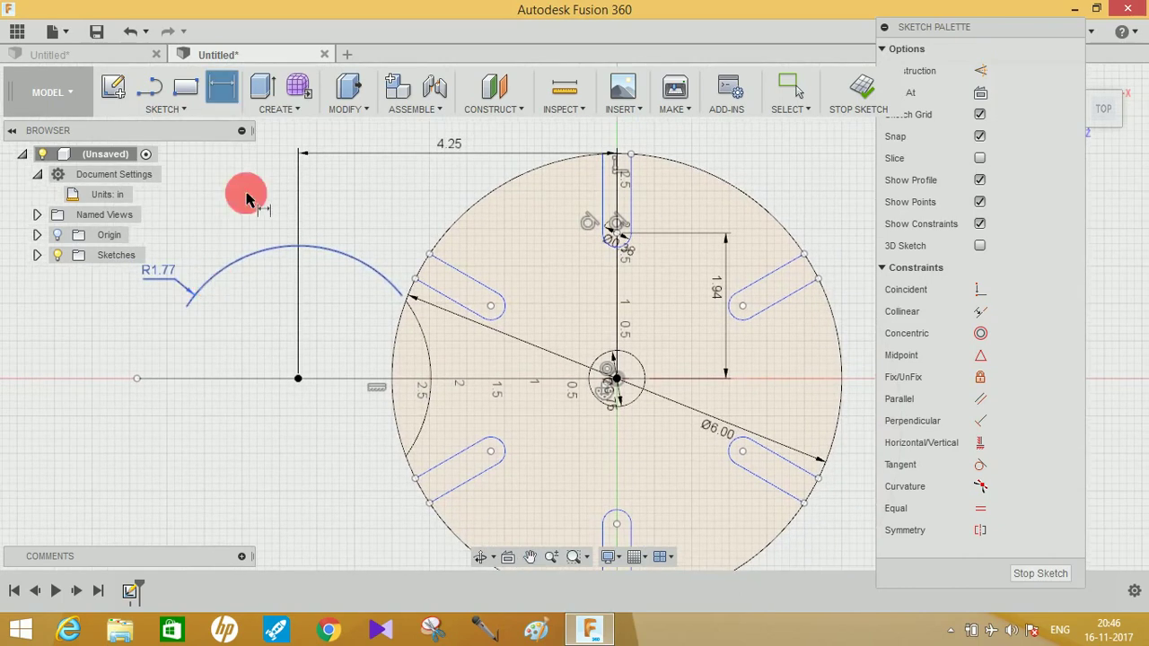
{"action": "left_click", "coordinate": [182, 106]}
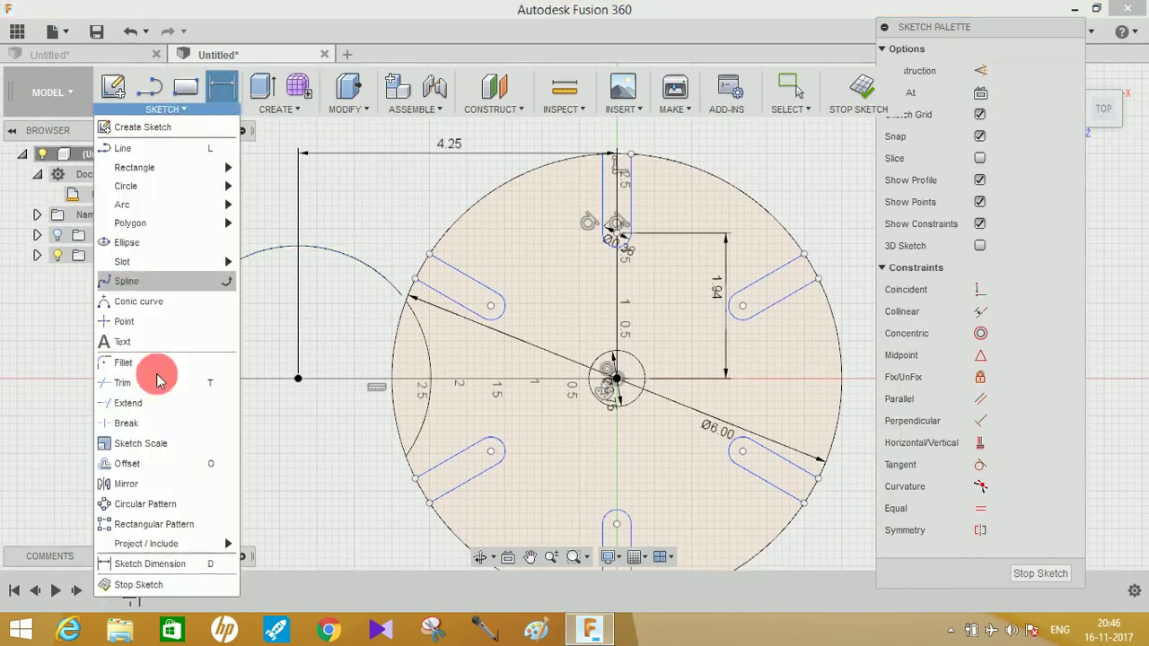
{"action": "left_click", "coordinate": [173, 505]}
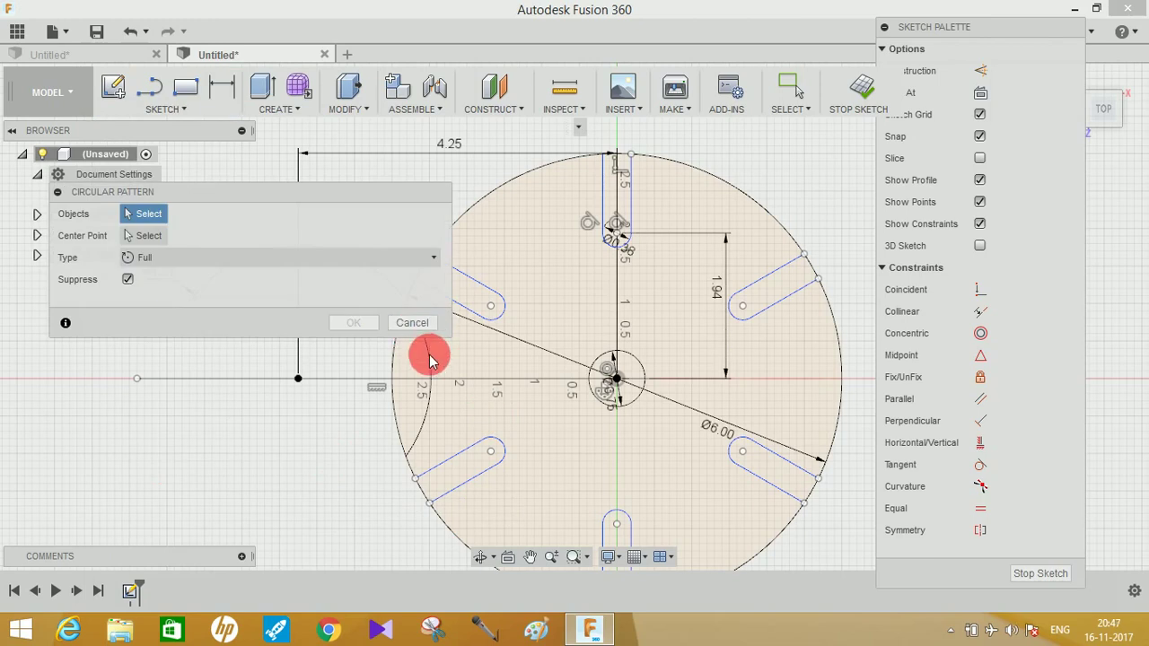
{"action": "left_click_drag", "start_coordinate": [359, 192], "coordinate": [567, 184]}
{"action": "left_click", "coordinate": [423, 329]}
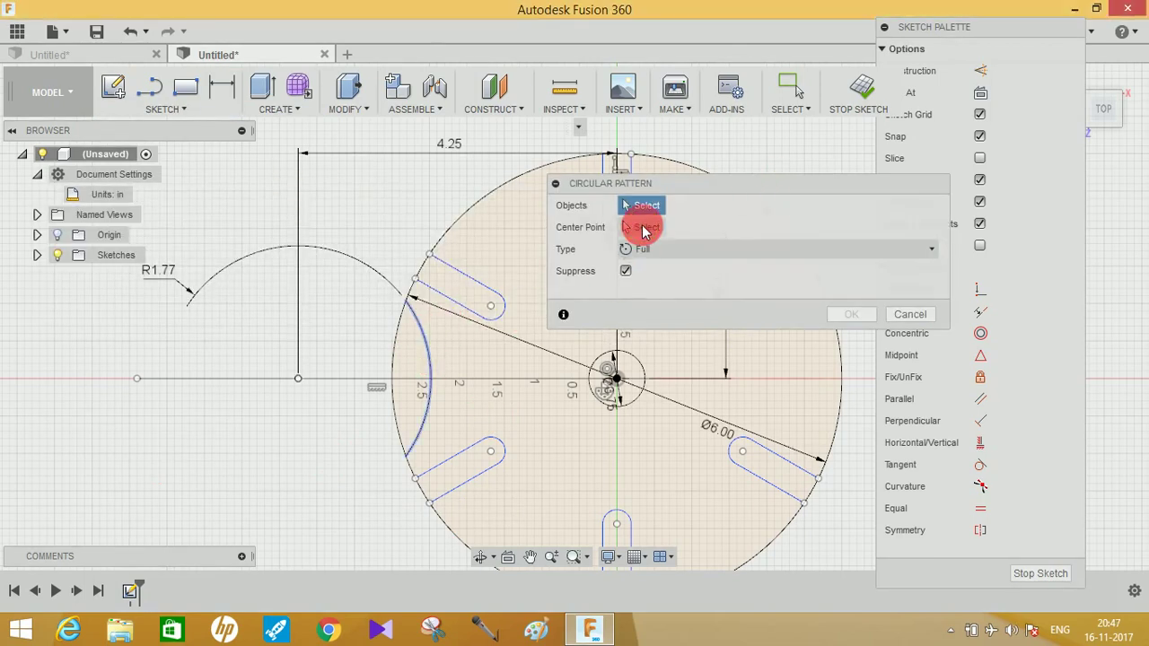
{"action": "left_click", "coordinate": [642, 228]}
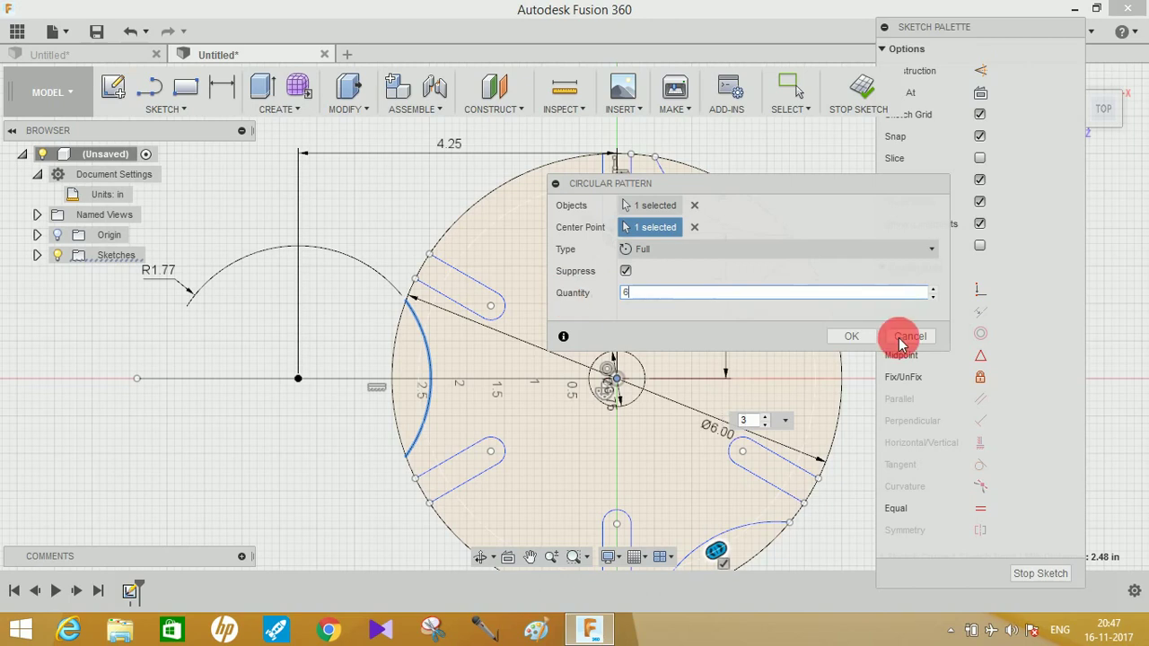
{"action": "left_click", "coordinate": [858, 336]}
{"action": "left_click", "coordinate": [820, 330]}
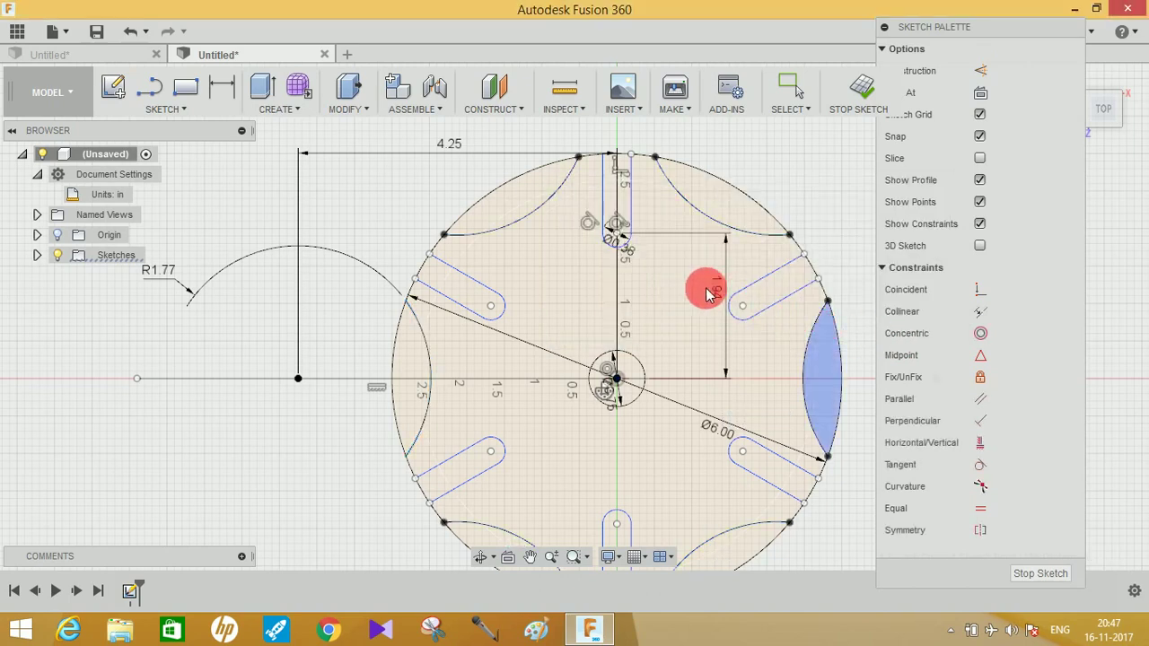
Trim away the 6.00 in circle's rim segments that span the six concave arcs
{"action": "middle_click_drag", "start_coordinate": [823, 364], "coordinate": [709, 321]}
{"action": "scroll", "coordinate": [708, 318], "scroll_direction": "down", "scroll_amount": 2}
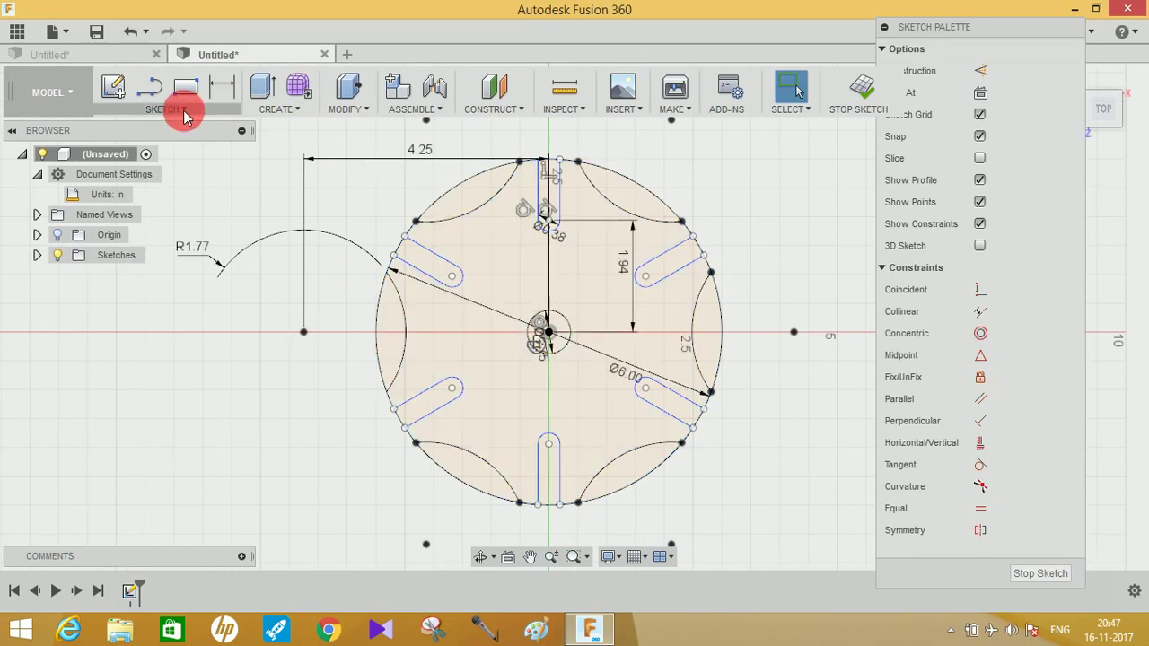
{"action": "key", "text": "t"}
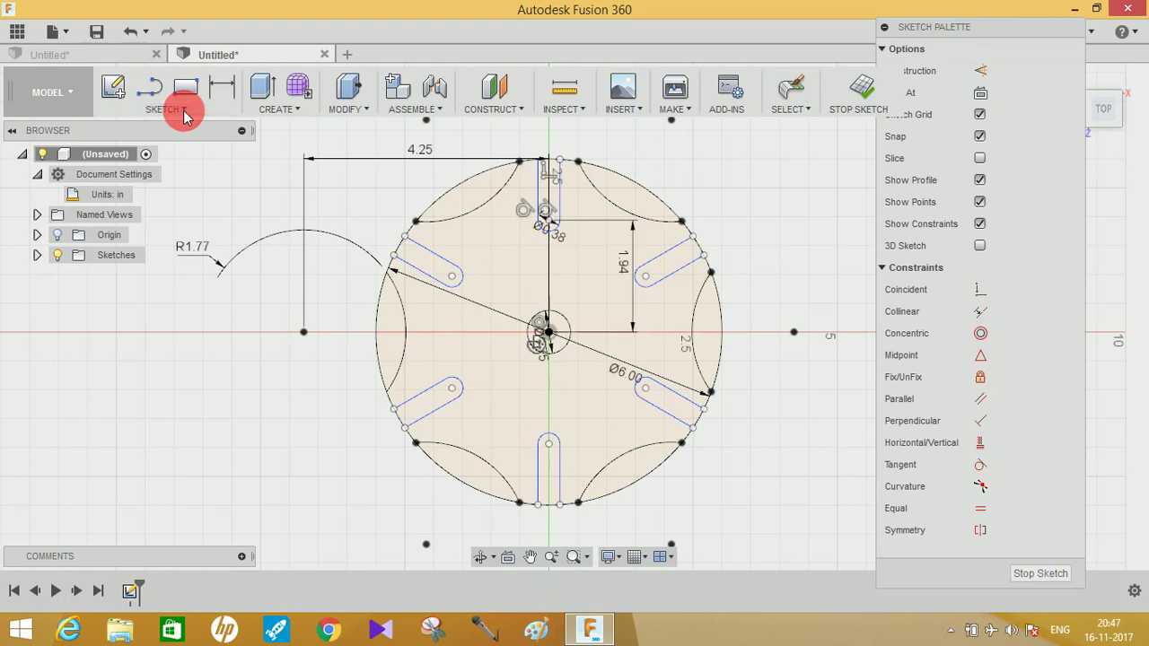
{"action": "left_click", "coordinate": [476, 187]}
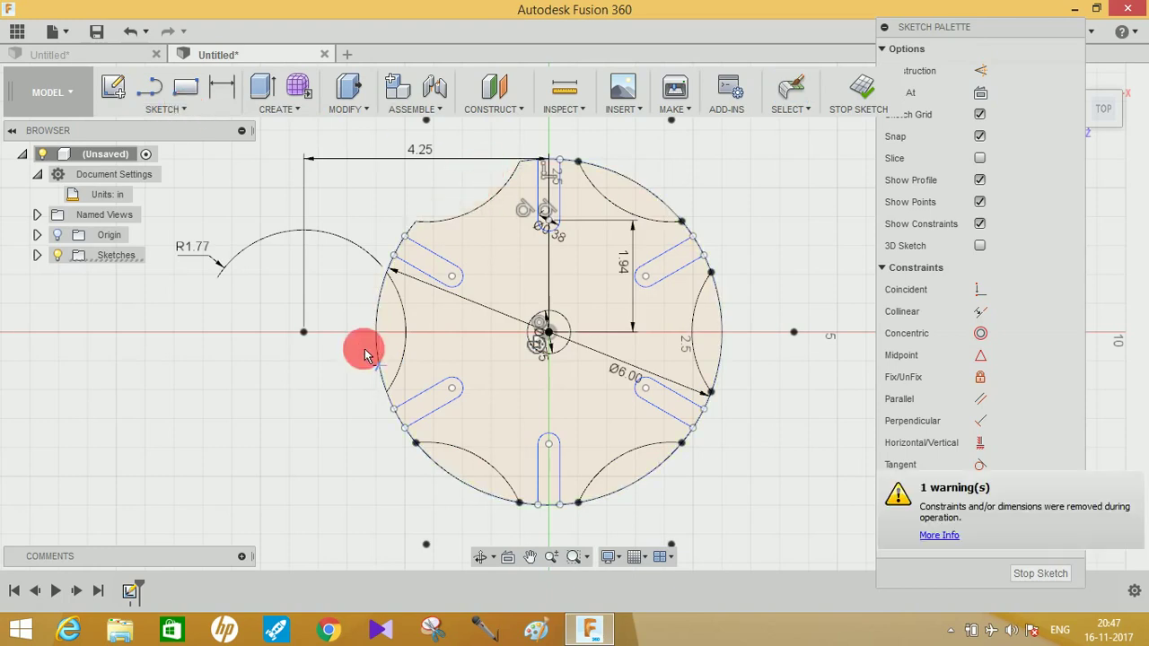
{"action": "left_click", "coordinate": [525, 207]}
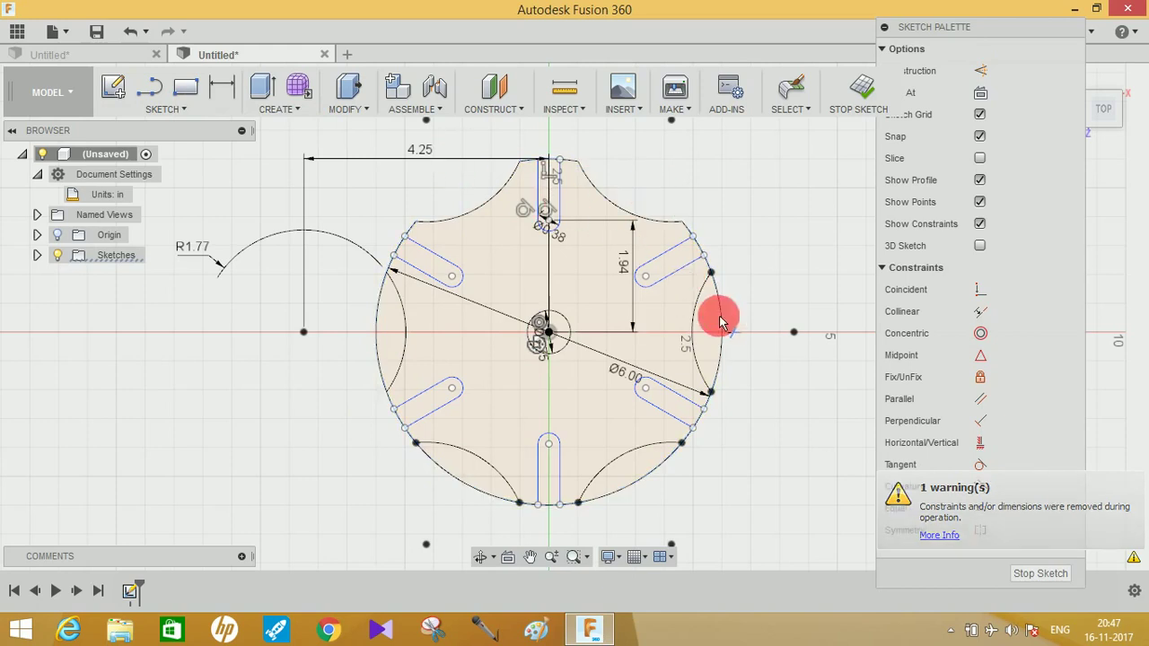
{"action": "left_click", "coordinate": [711, 400]}
{"action": "left_click", "coordinate": [643, 482]}
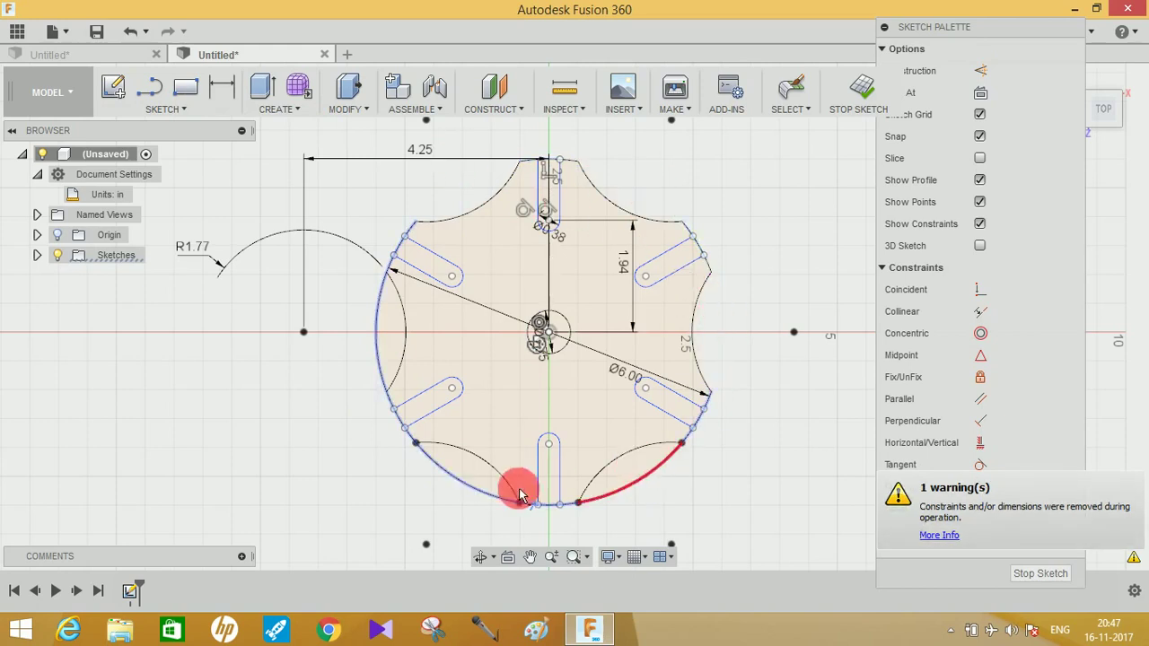
{"action": "left_click", "coordinate": [393, 331]}
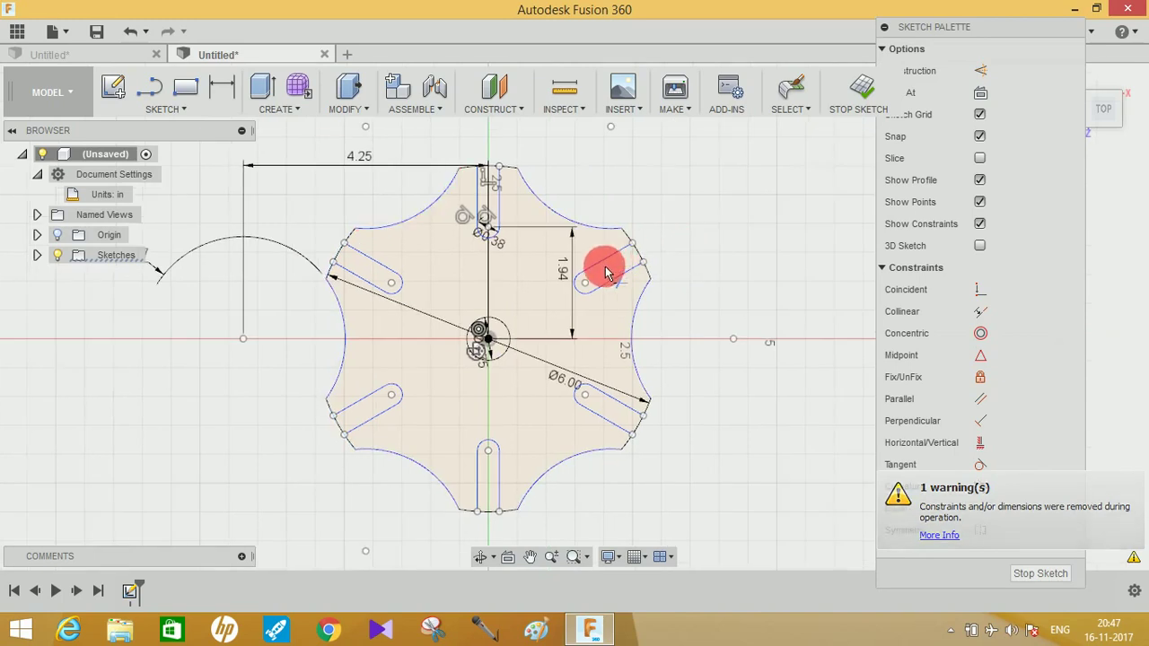
Trim the rim segments that close the outer ends of the six slots
{"action": "scroll", "coordinate": [628, 254], "scroll_direction": "up", "scroll_amount": 3}
{"action": "left_click", "coordinate": [644, 256]}
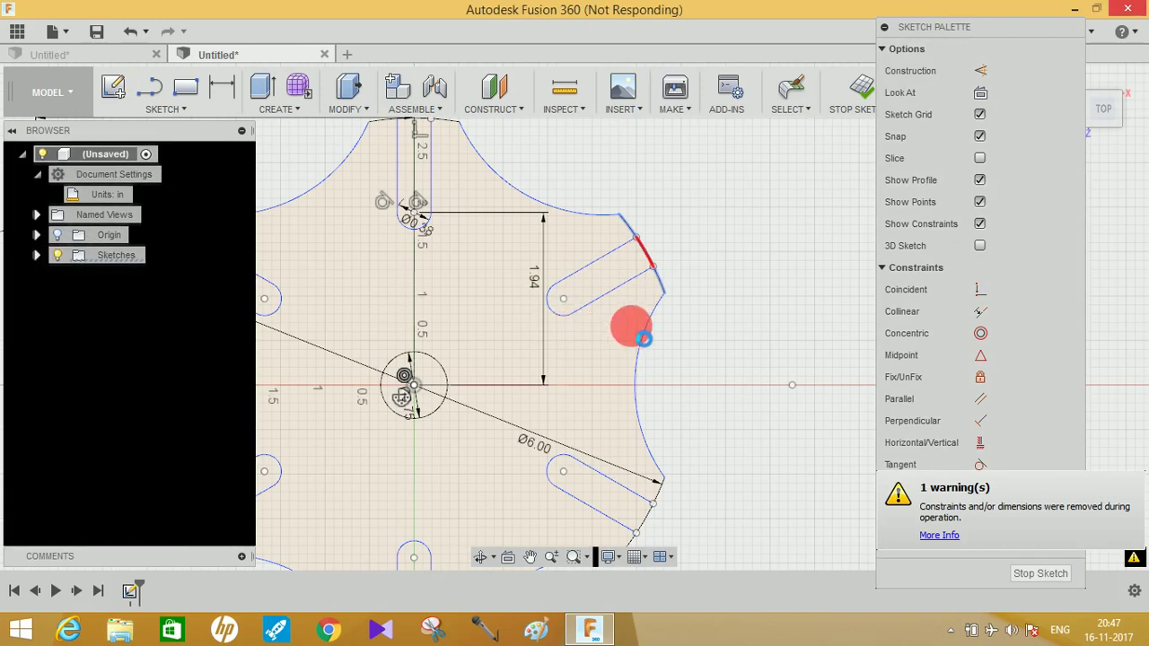
{"action": "scroll", "coordinate": [669, 336], "scroll_direction": "down", "scroll_amount": 4}
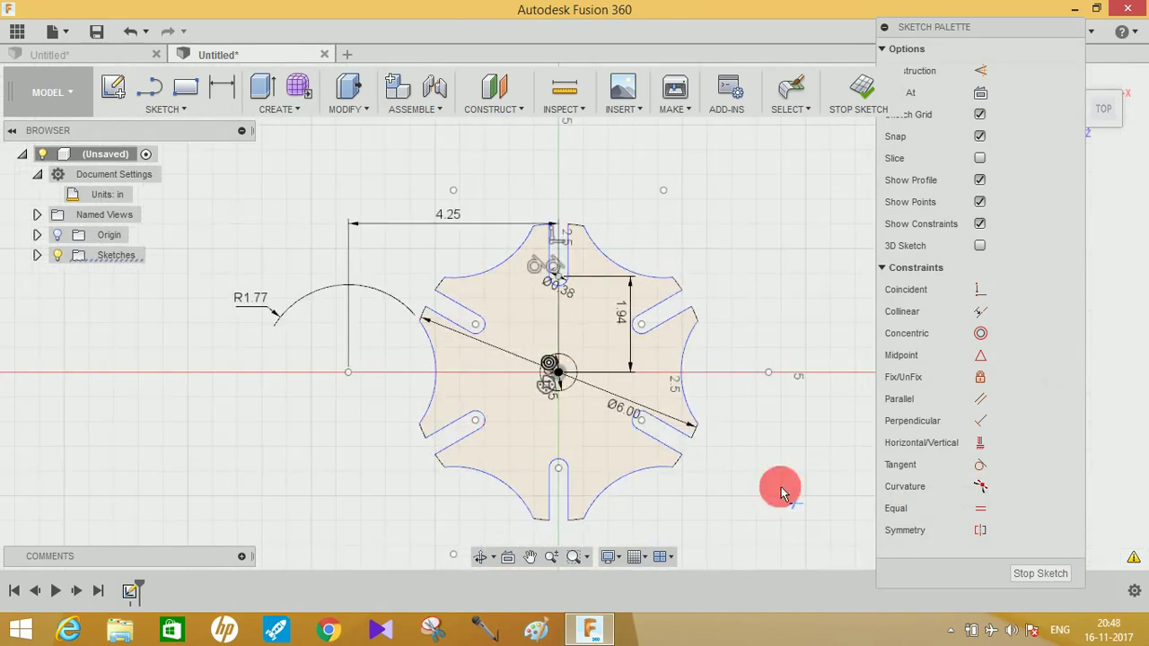
Finish the sketch and extrude the slotted wheel profile, without the center hole, by 0.3 in as a new component
{"action": "middle_click_drag", "start_coordinate": [746, 431], "coordinate": [714, 402], "text": "shift"}
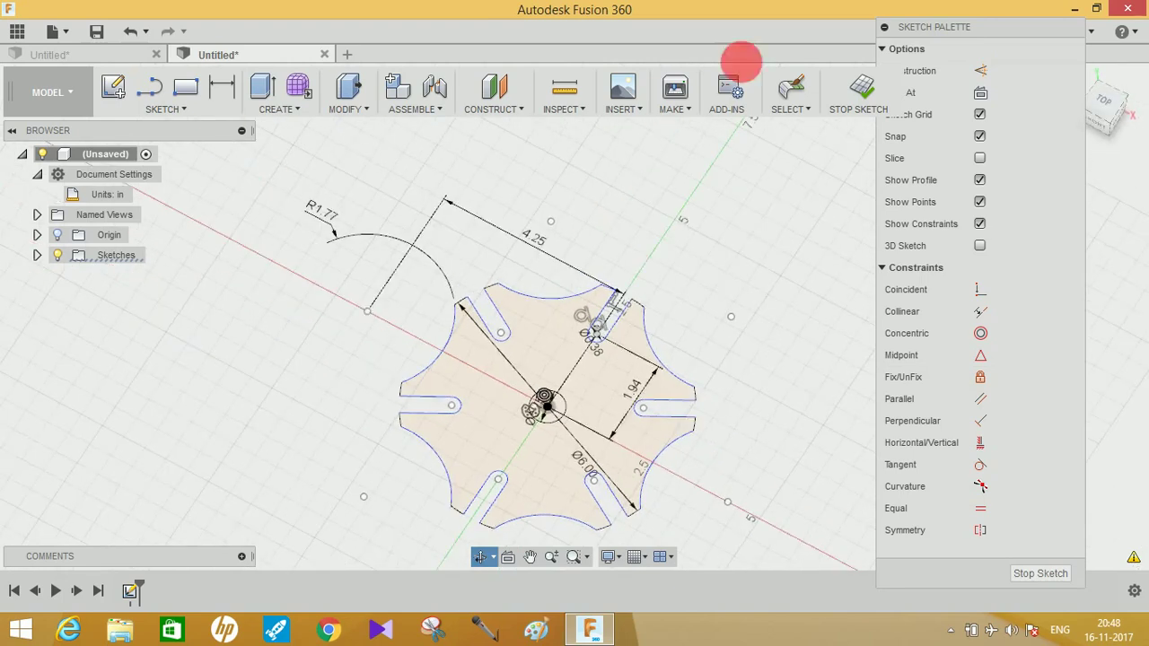
{"action": "left_click", "coordinate": [860, 87]}
{"action": "left_click", "coordinate": [260, 85]}
{"action": "left_click", "coordinate": [514, 368]}
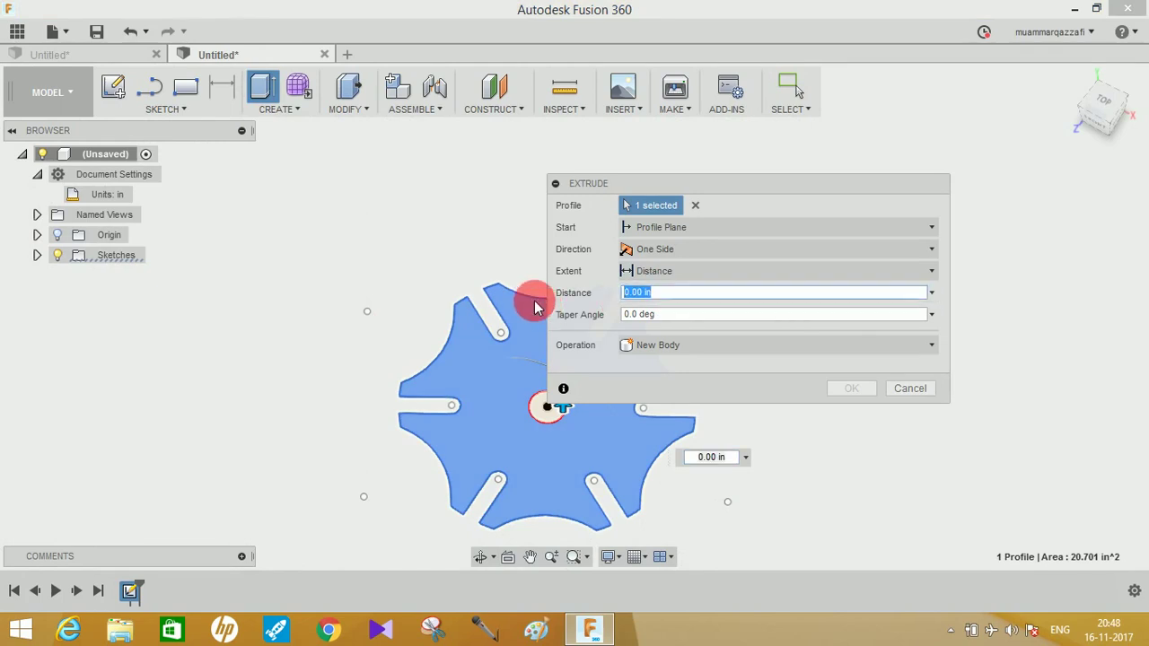
{"action": "type", "text": "0.3"}
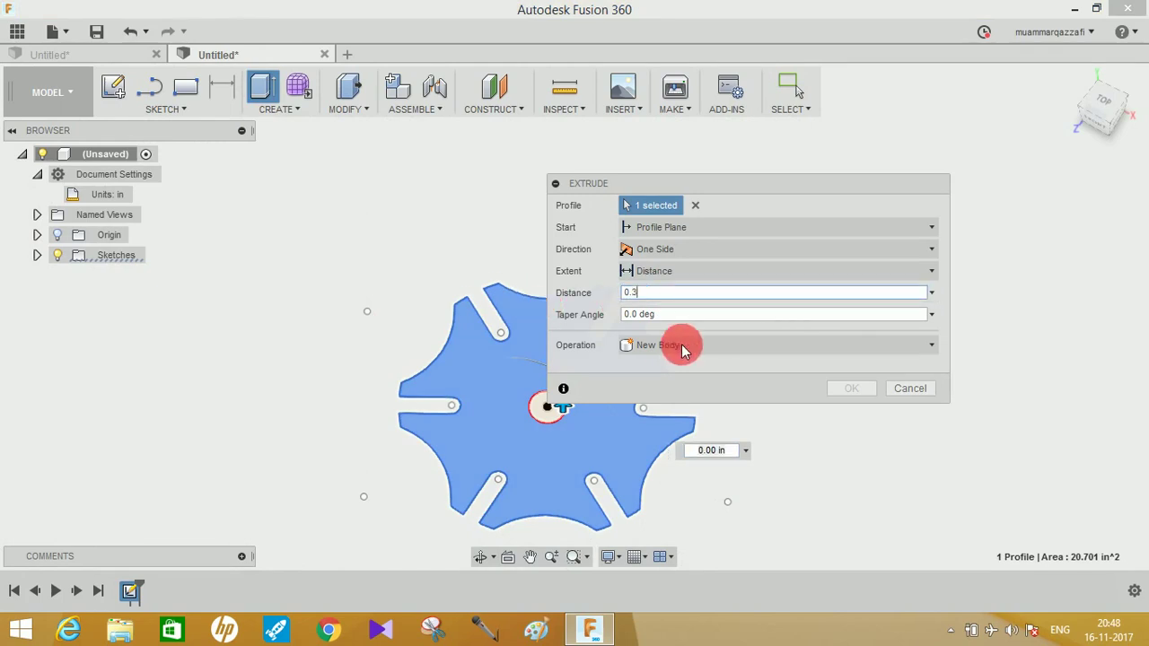
{"action": "left_click", "coordinate": [680, 345]}
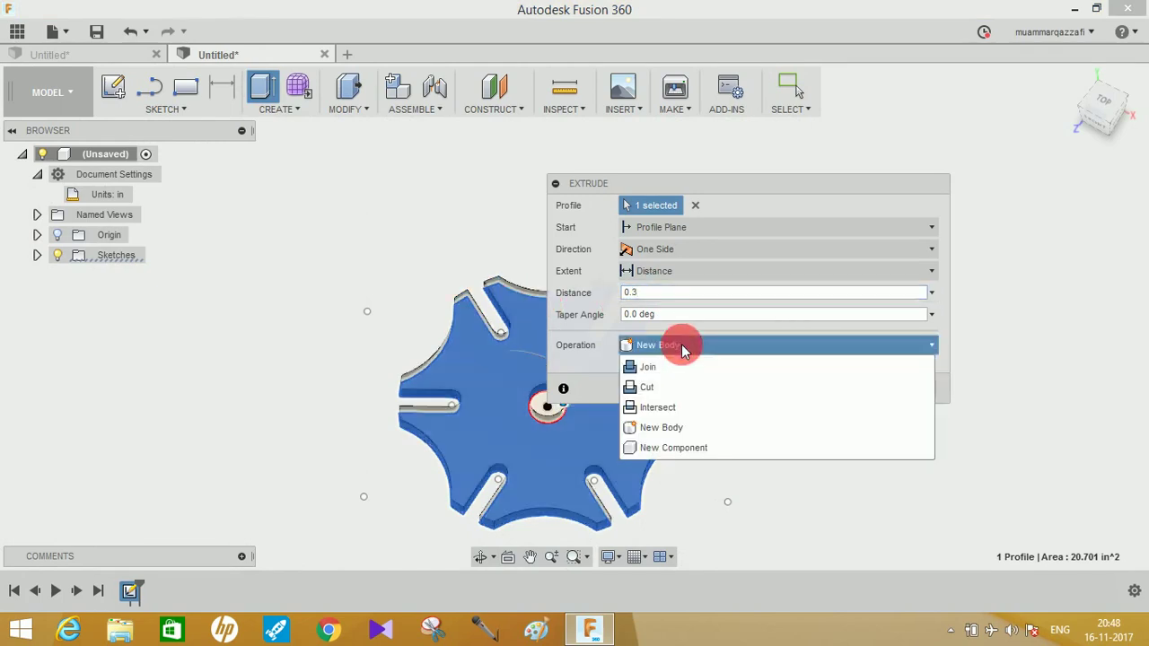
{"action": "left_click", "coordinate": [675, 447]}
{"action": "left_click", "coordinate": [860, 391]}
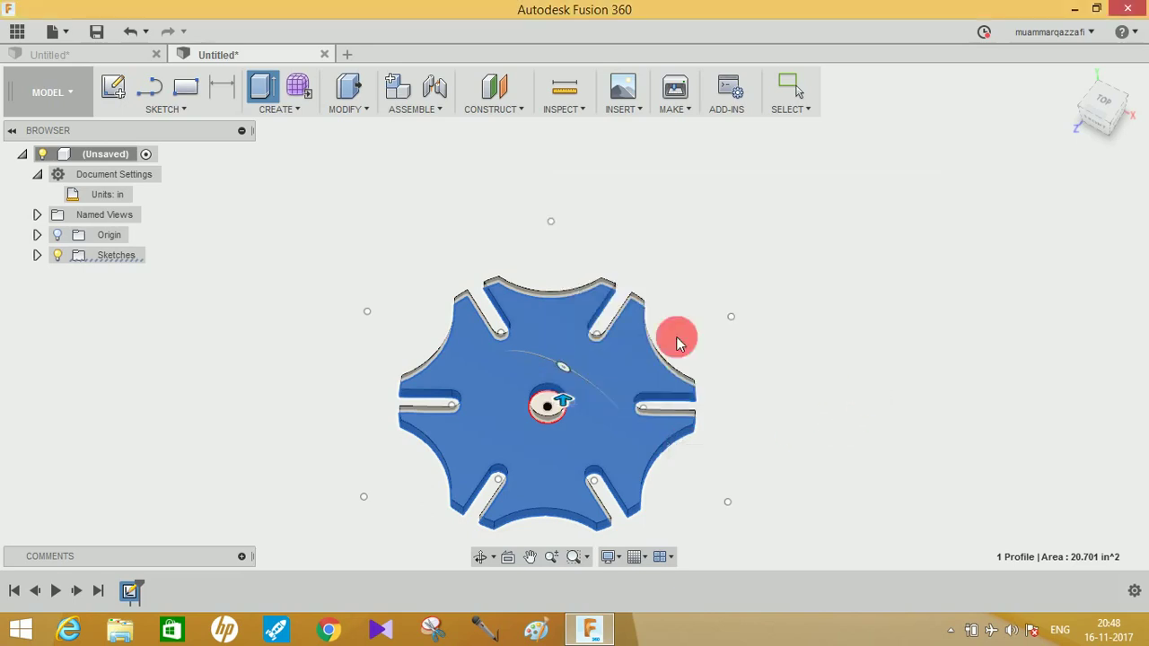
Rename the extruded wheel component to GEVENA WHEEL
{"action": "left_click", "coordinate": [146, 298]}
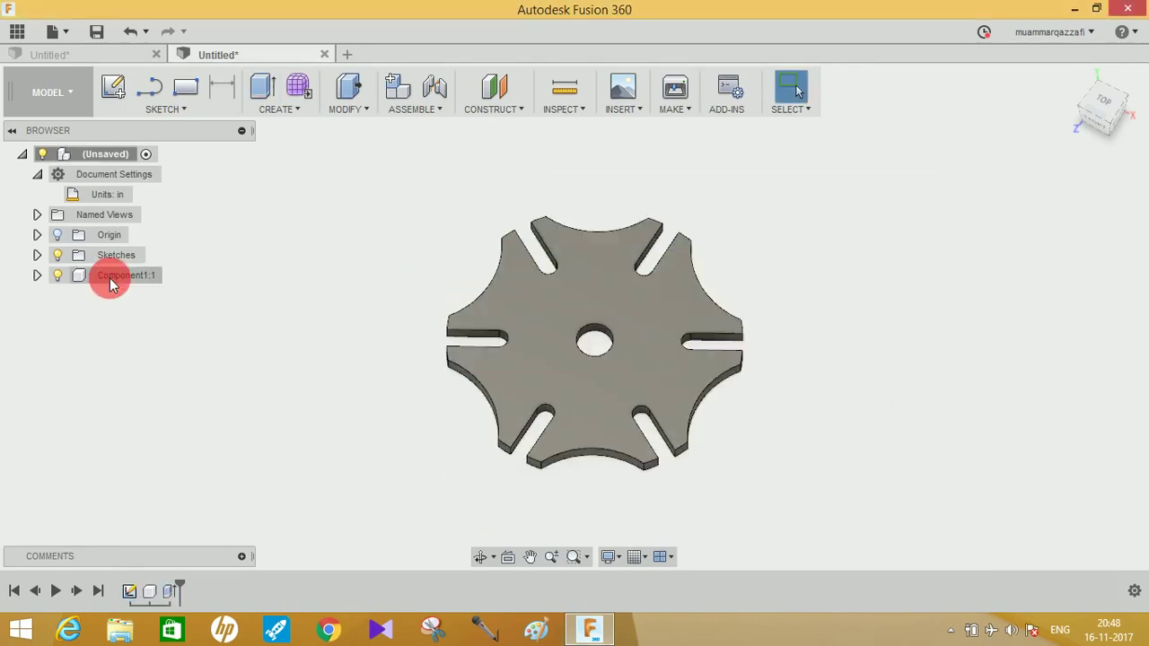
{"action": "left_click", "coordinate": [115, 276]}
{"action": "left_click", "coordinate": [123, 275]}
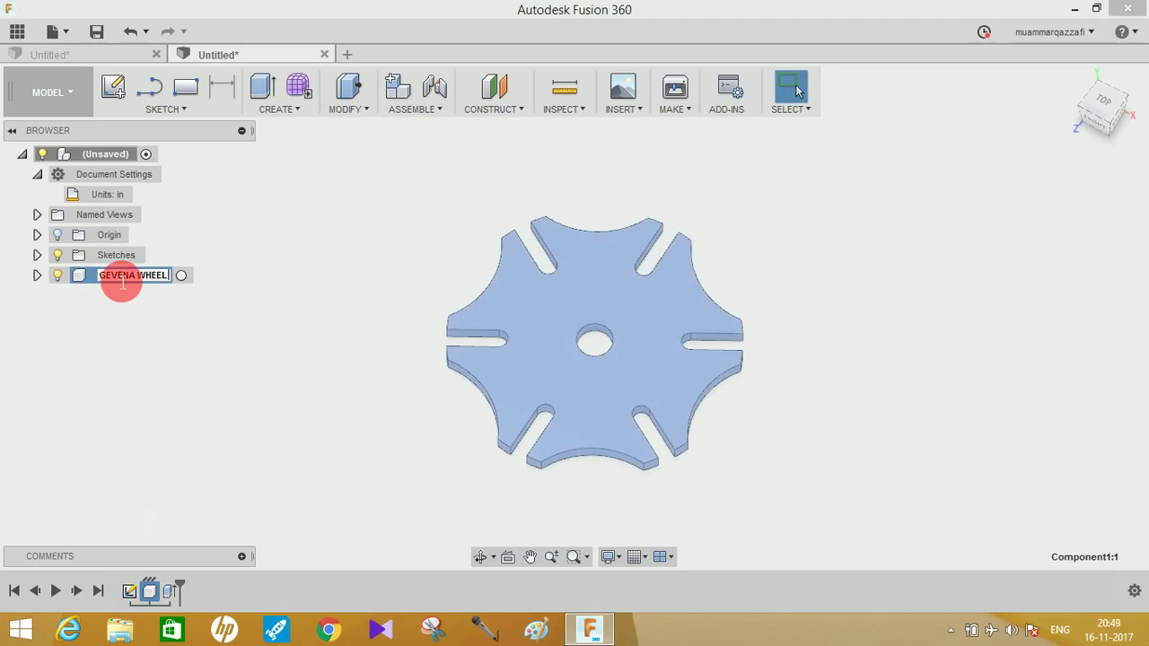
{"action": "type", "text": "GEVENA WHEEL"}
{"action": "left_click", "coordinate": [371, 213]}
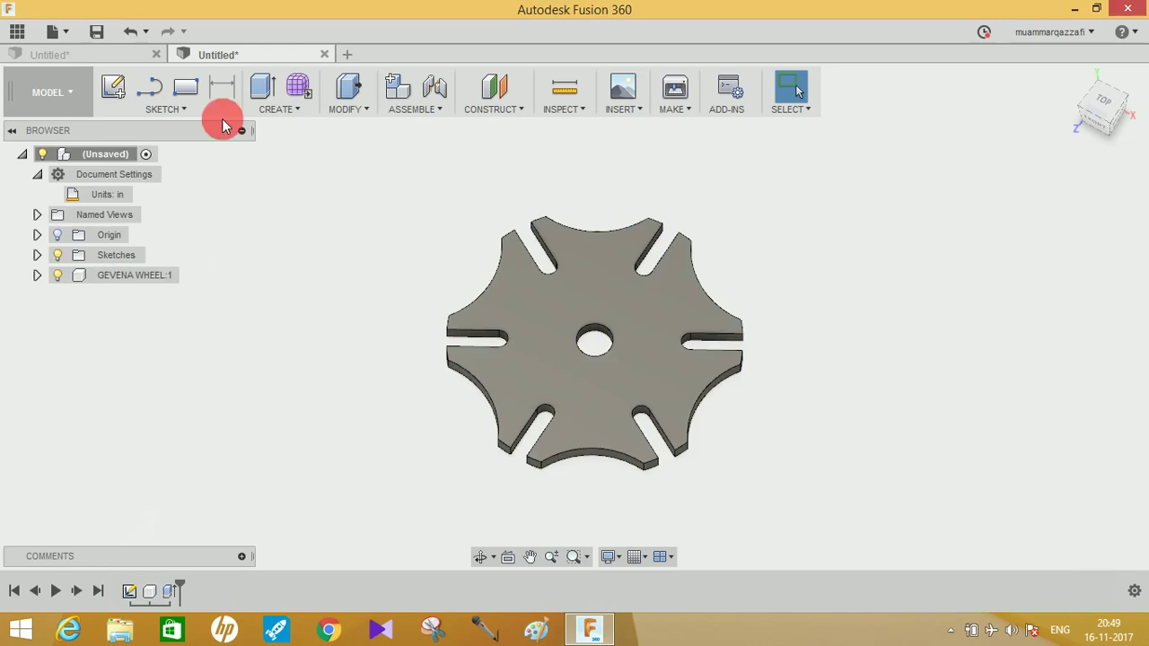
Examine the motion of the assembled mechanism in the other open design, and return to the wheel design
{"action": "left_click", "coordinate": [103, 56]}
{"action": "left_click_drag", "start_coordinate": [593, 383], "coordinate": [550, 357]}
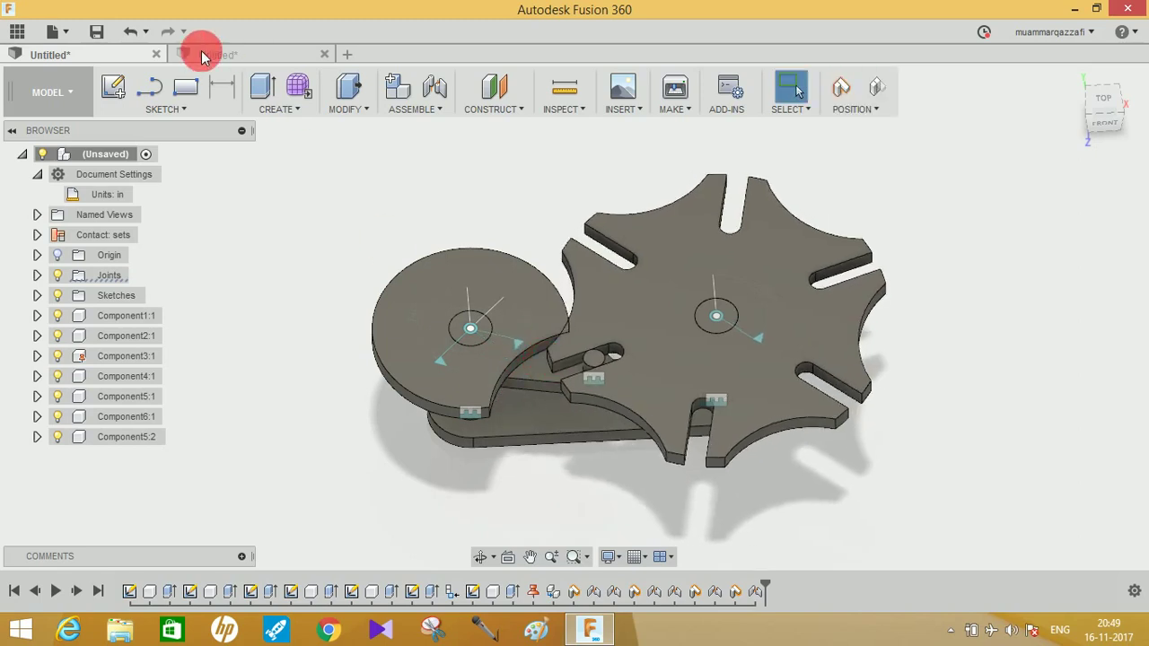
{"action": "left_click", "coordinate": [246, 61]}
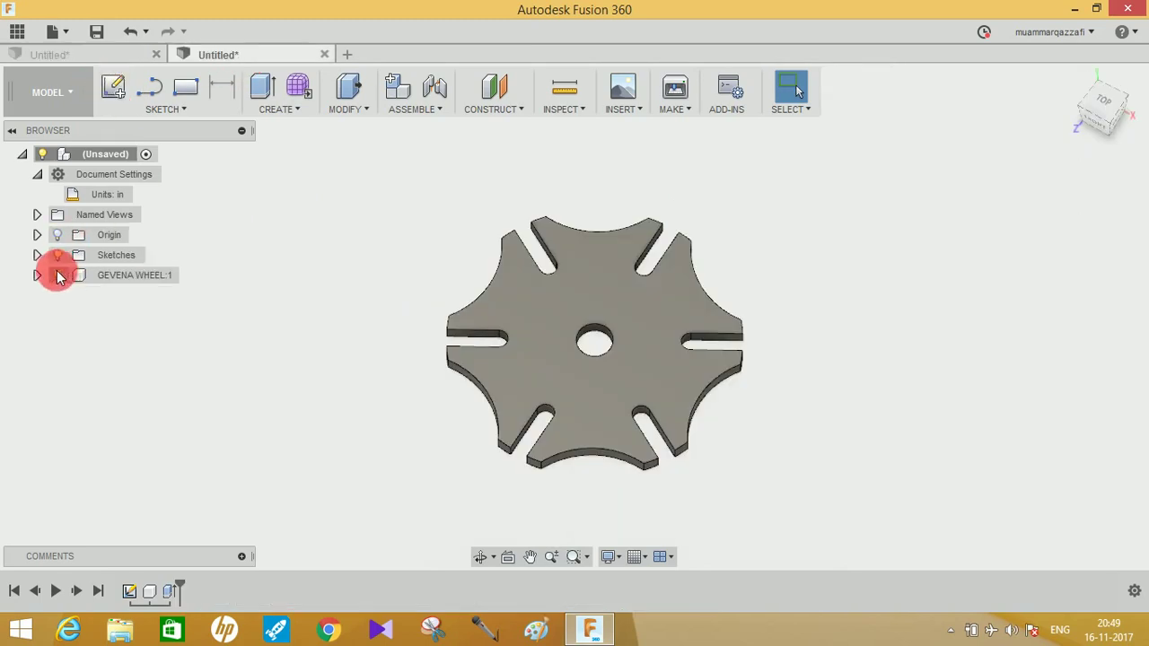
With the GEVENA WHEEL component hidden, start a sketch on the horizontal origin plane and draw a circle centered on the origin
{"action": "left_click", "coordinate": [113, 86]}
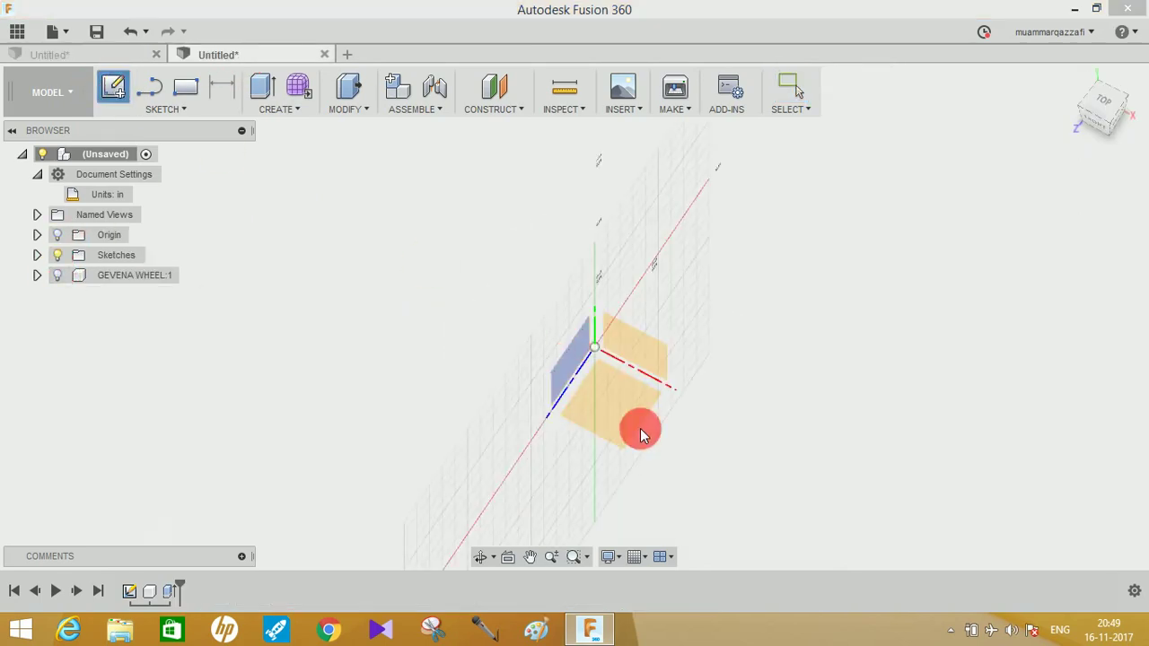
{"action": "left_click", "coordinate": [619, 422]}
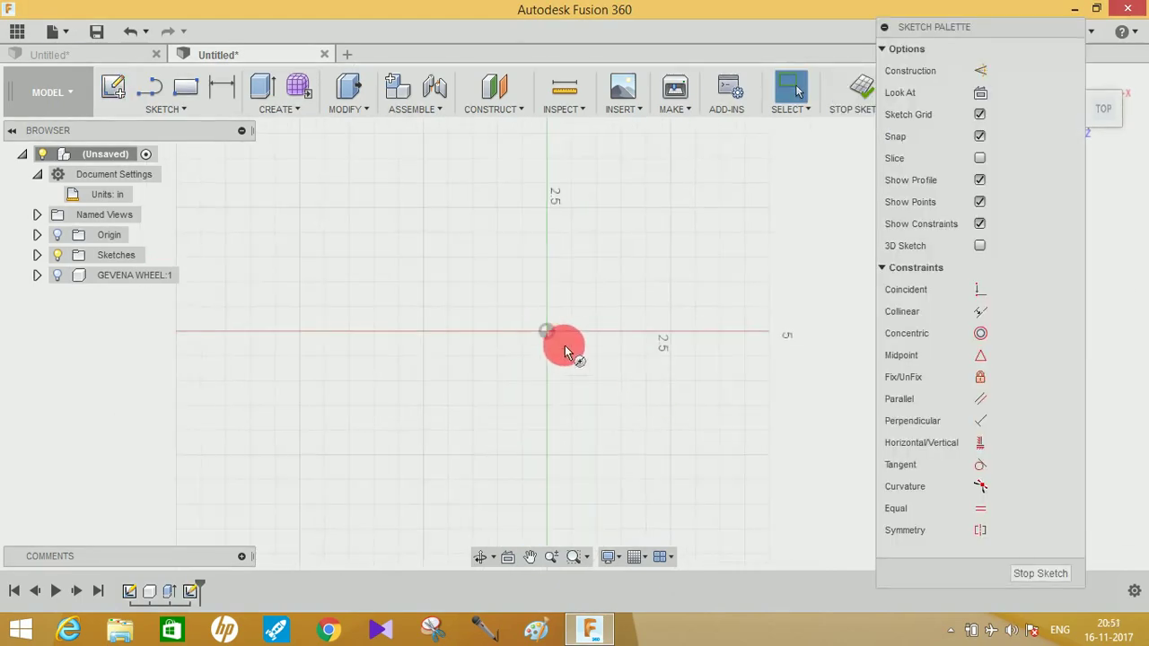
{"action": "key", "text": "c"}
{"action": "left_click", "coordinate": [546, 333]}
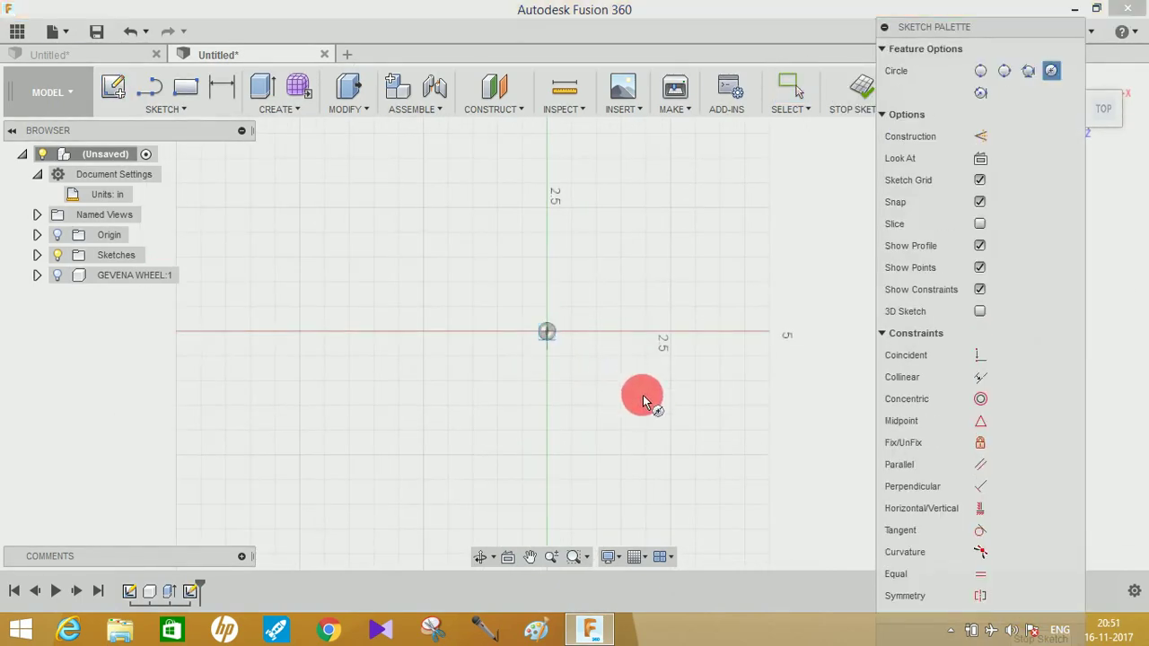
{"action": "left_click", "coordinate": [685, 418]}
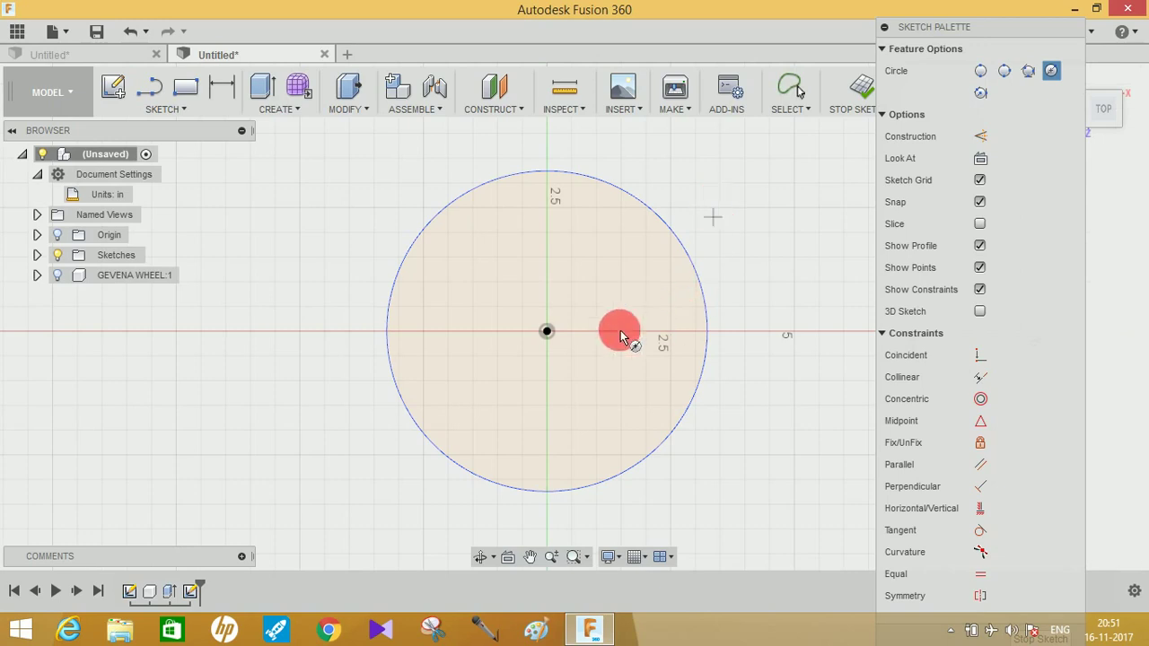
Dimension the circle's diameter to 3.45 in
{"action": "left_click", "coordinate": [223, 87]}
{"action": "left_click", "coordinate": [646, 203]}
{"action": "left_click", "coordinate": [743, 257]}
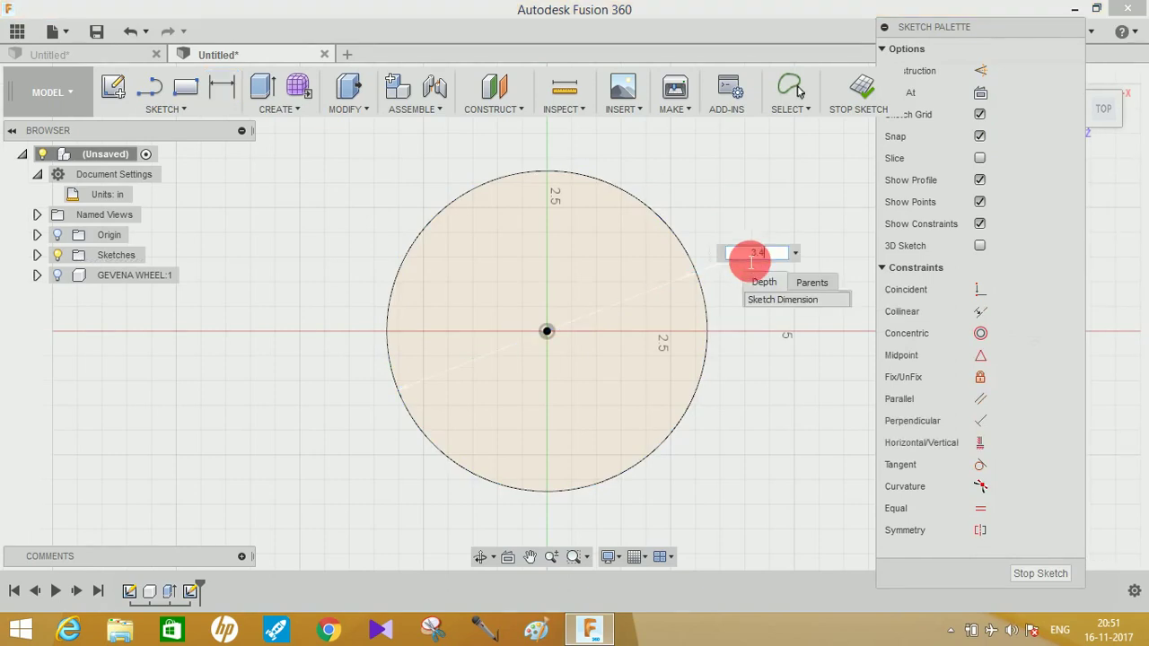
{"action": "type", "text": "3.45"}
{"action": "key", "text": "Return"}
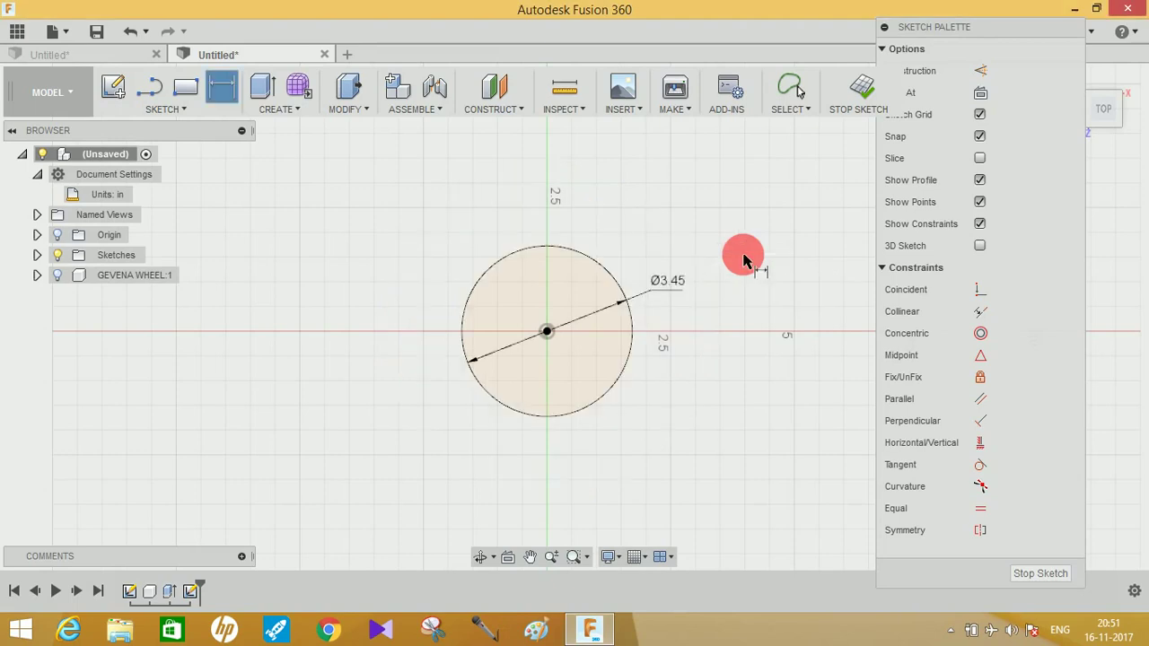
Draw a 0.75 in diameter circle concentric with the 3.45 in circle at the origin
{"action": "scroll", "coordinate": [357, 331], "scroll_direction": "up", "scroll_amount": 2}
{"action": "middle_click_drag", "start_coordinate": [621, 355], "coordinate": [579, 382]}
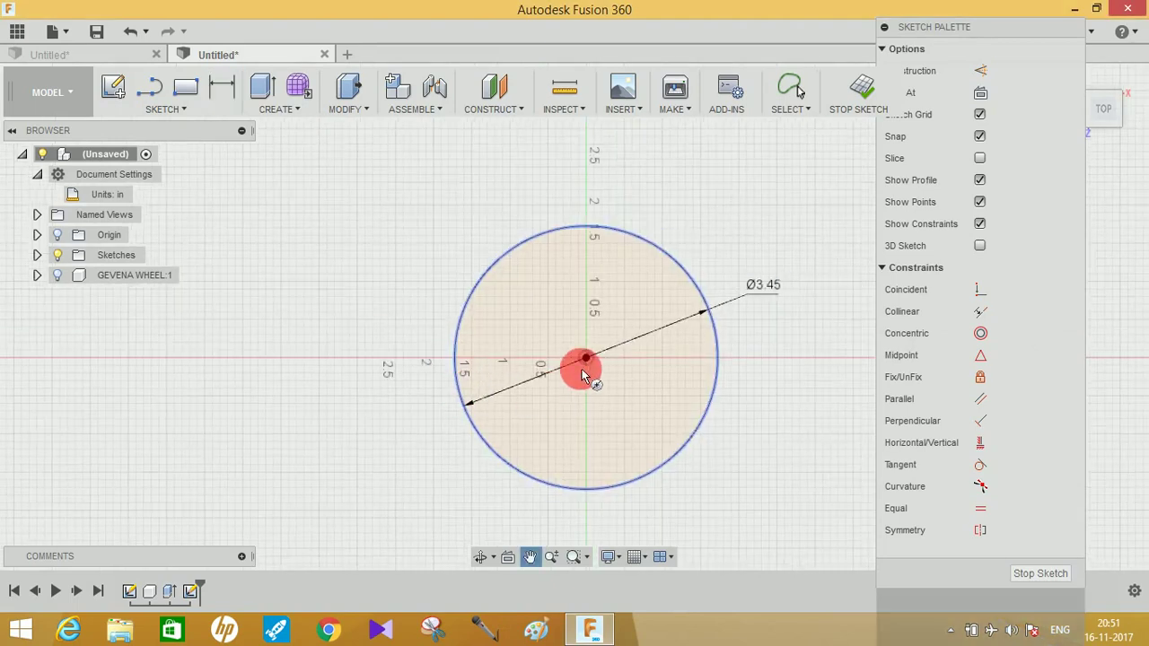
{"action": "key", "text": "c"}
{"action": "left_click", "coordinate": [587, 360]}
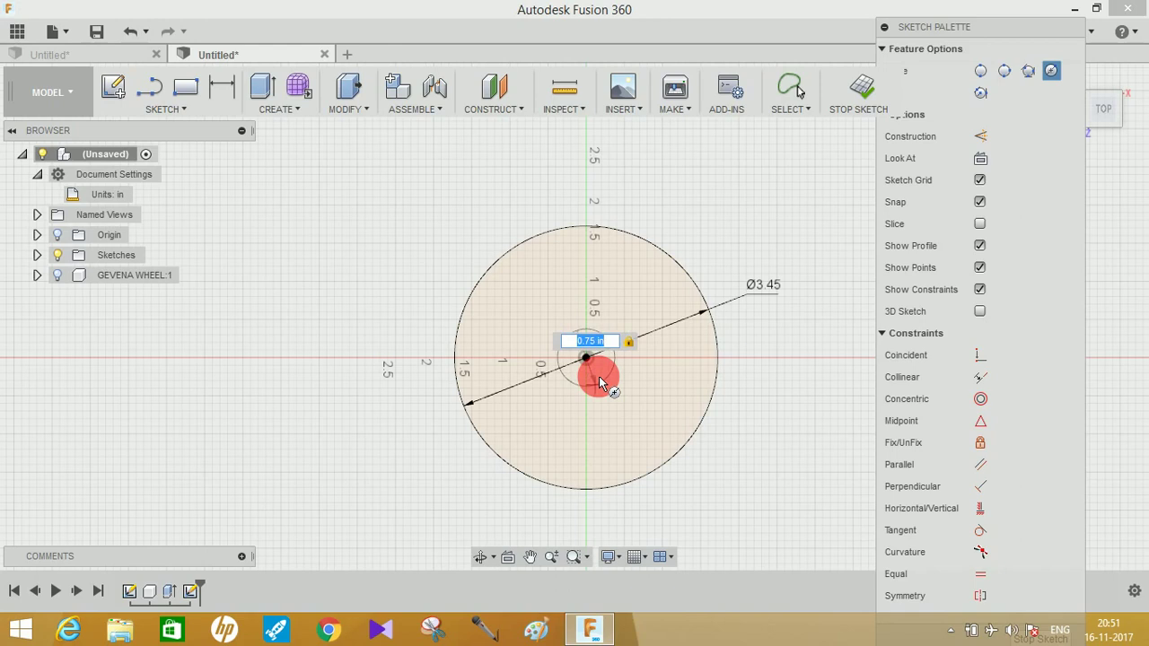
{"action": "left_click", "coordinate": [600, 383]}
{"action": "middle_click_drag", "start_coordinate": [589, 386], "coordinate": [571, 393]}
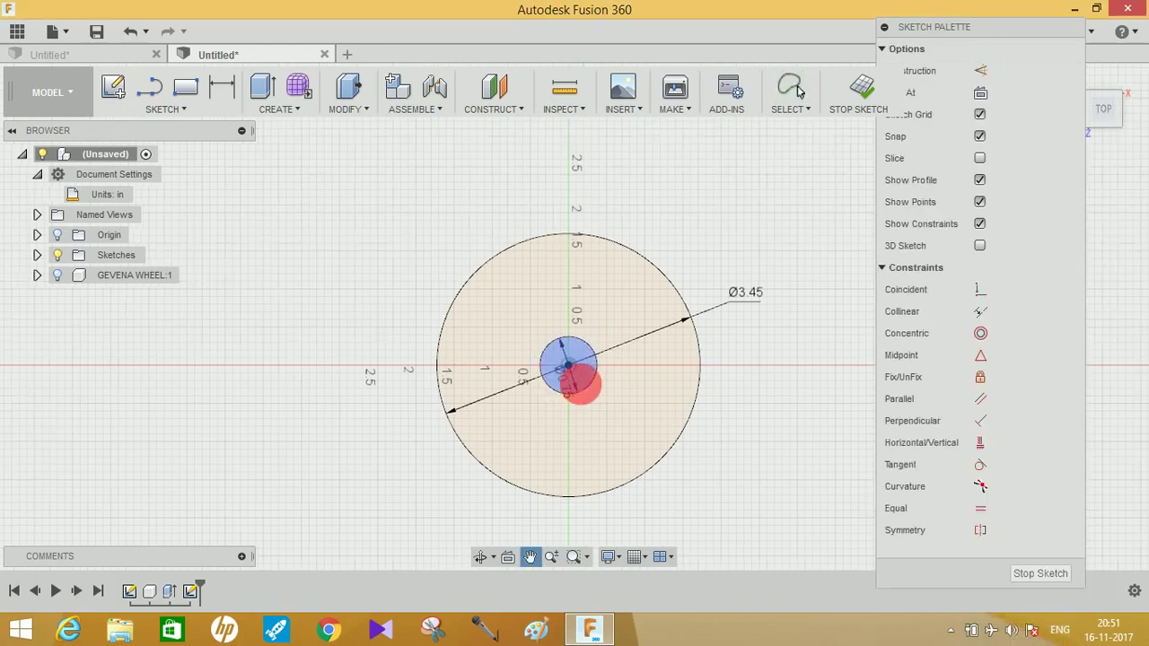
{"action": "key", "text": "Escape"}
Draw a horizontal line from the circles' center along the red axis, ending outside the 3.45 in circle on its left side
{"action": "key", "text": "l"}
{"action": "left_click", "coordinate": [568, 366]}
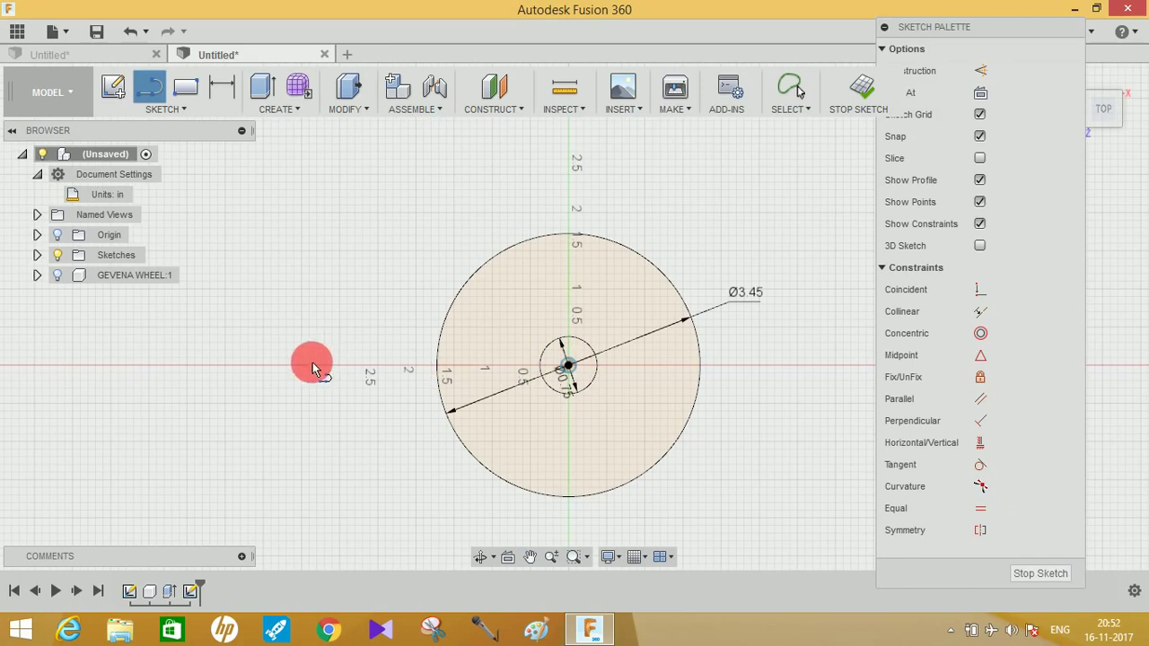
{"action": "left_click", "coordinate": [267, 366]}
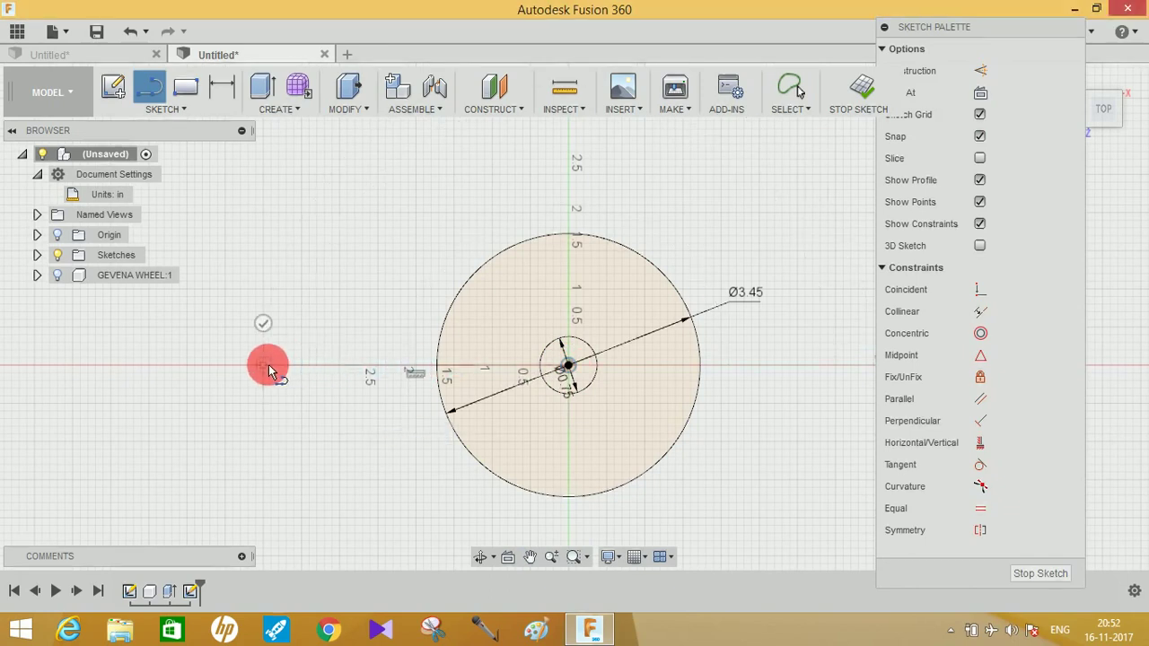
Draw a center-point arc of about 1.66 in radius, centered on the horizontal line outside the 3.45 in circle, with both ends on that circle
{"action": "left_click", "coordinate": [162, 109]}
{"action": "mouse_move", "coordinate": [184, 206]}
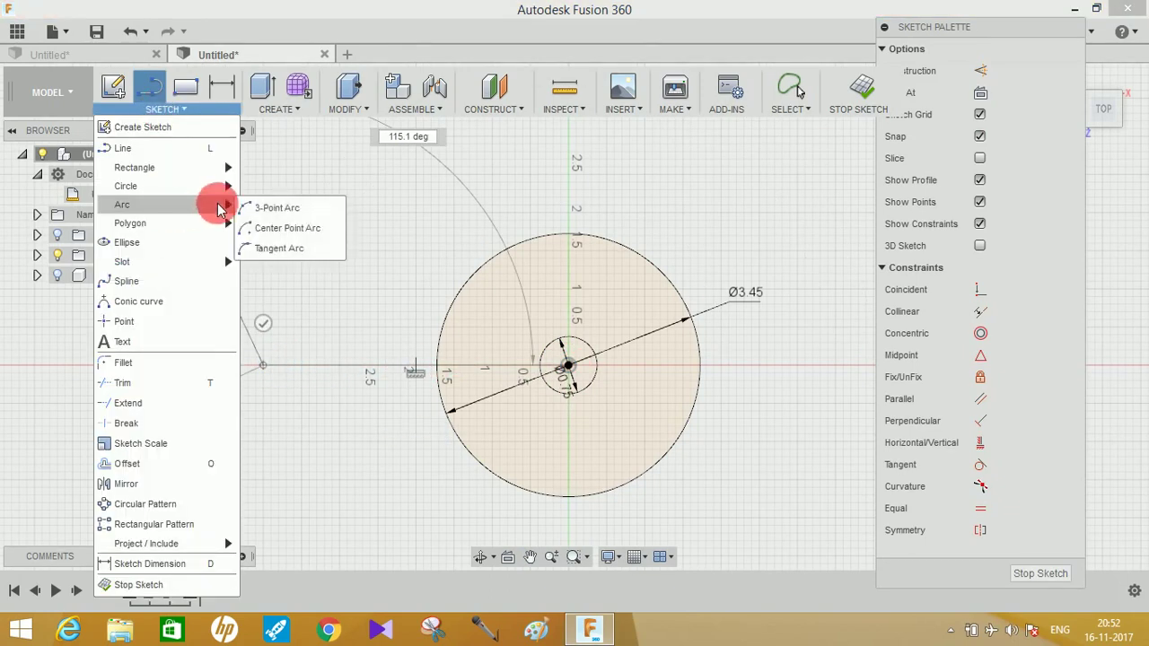
{"action": "left_click", "coordinate": [267, 228]}
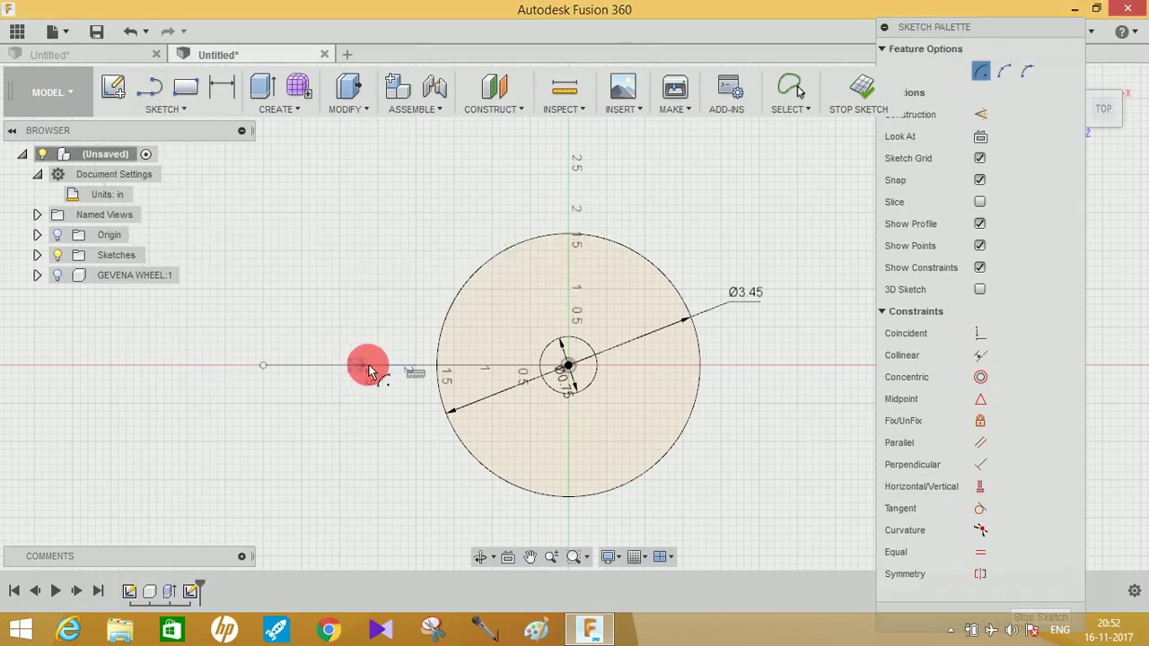
{"action": "left_click", "coordinate": [364, 368]}
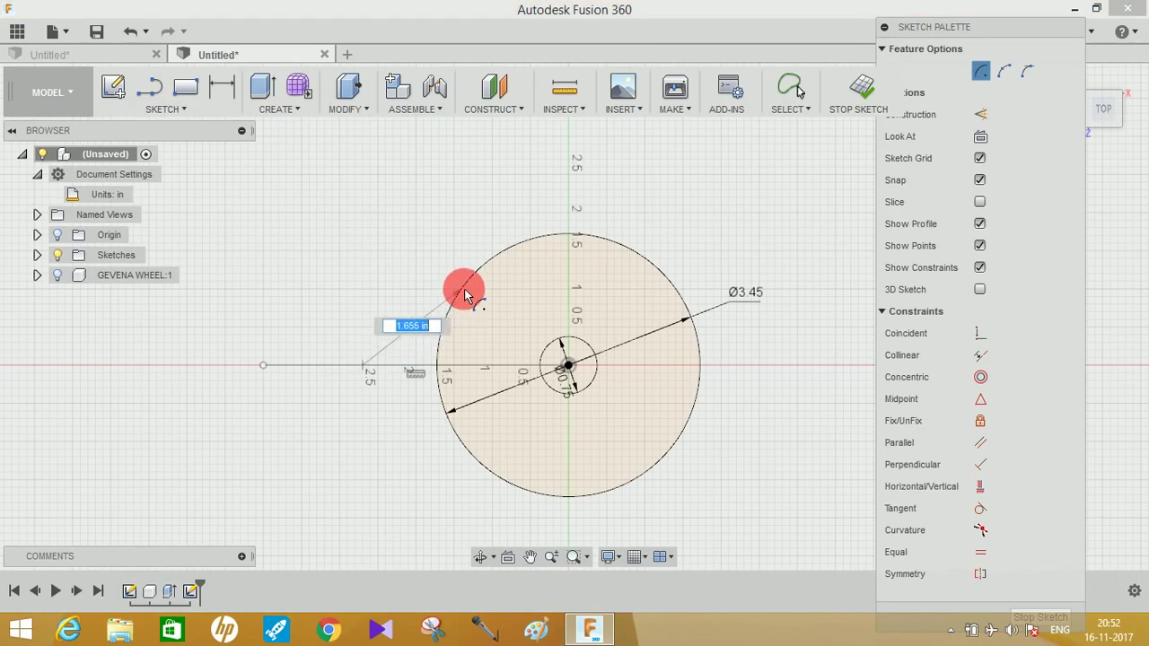
{"action": "left_click", "coordinate": [464, 294]}
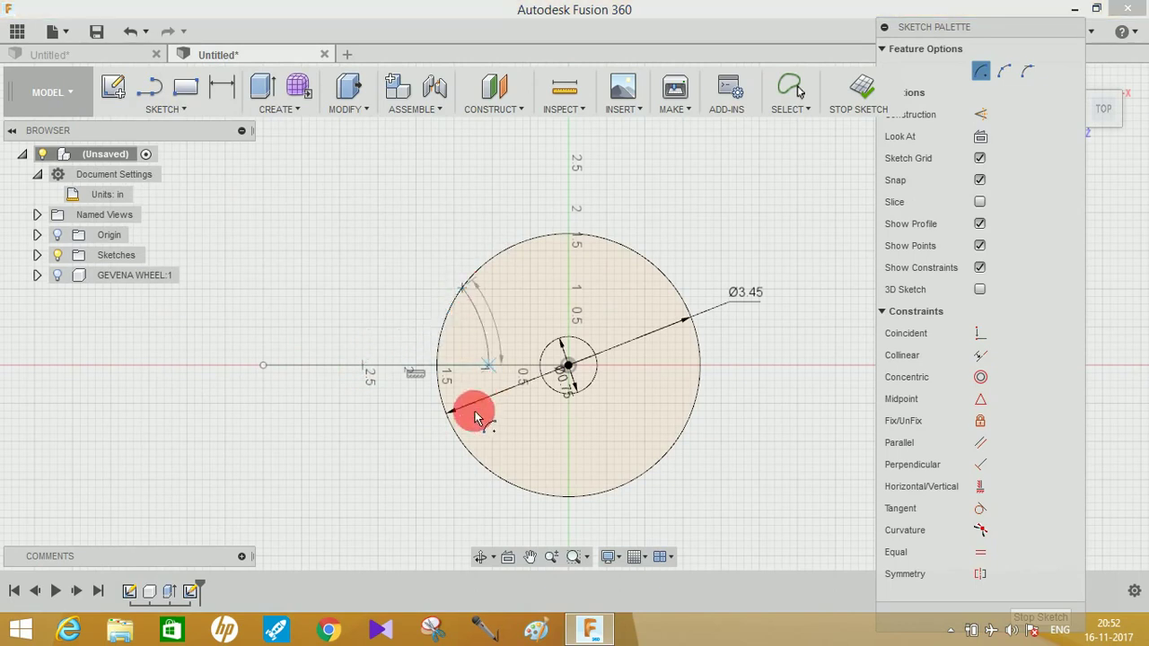
{"action": "left_click", "coordinate": [460, 447]}
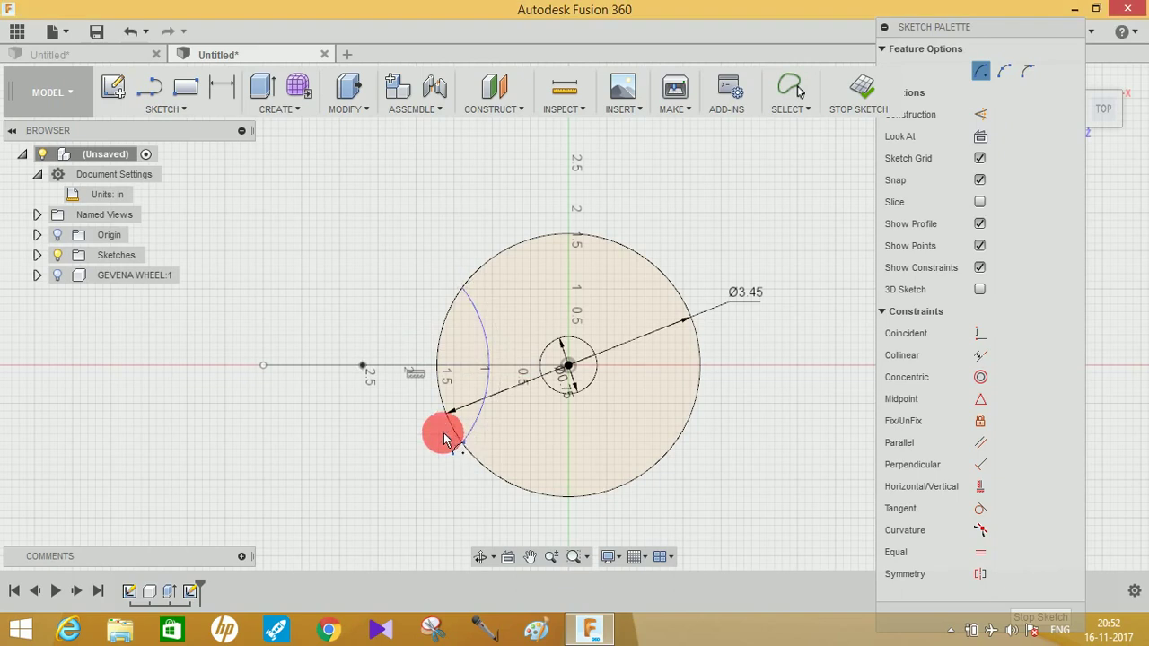
Dimension the arc's radius to 1.77 in
{"action": "left_click", "coordinate": [222, 86]}
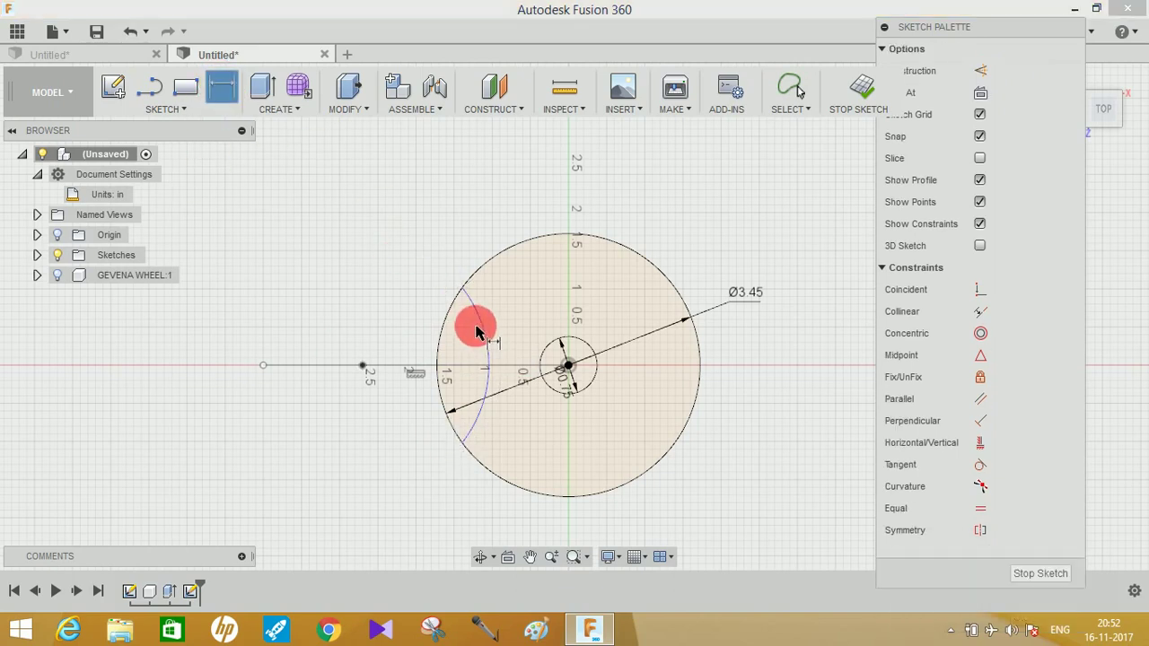
{"action": "key", "text": "Escape"}
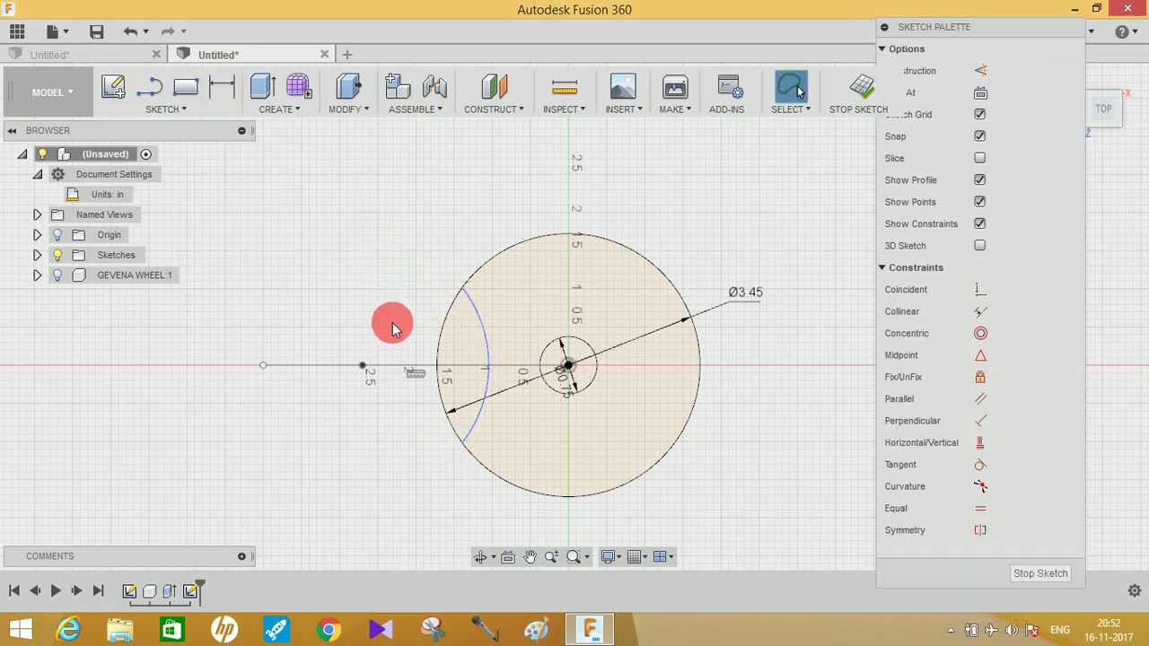
{"action": "left_click", "coordinate": [221, 85]}
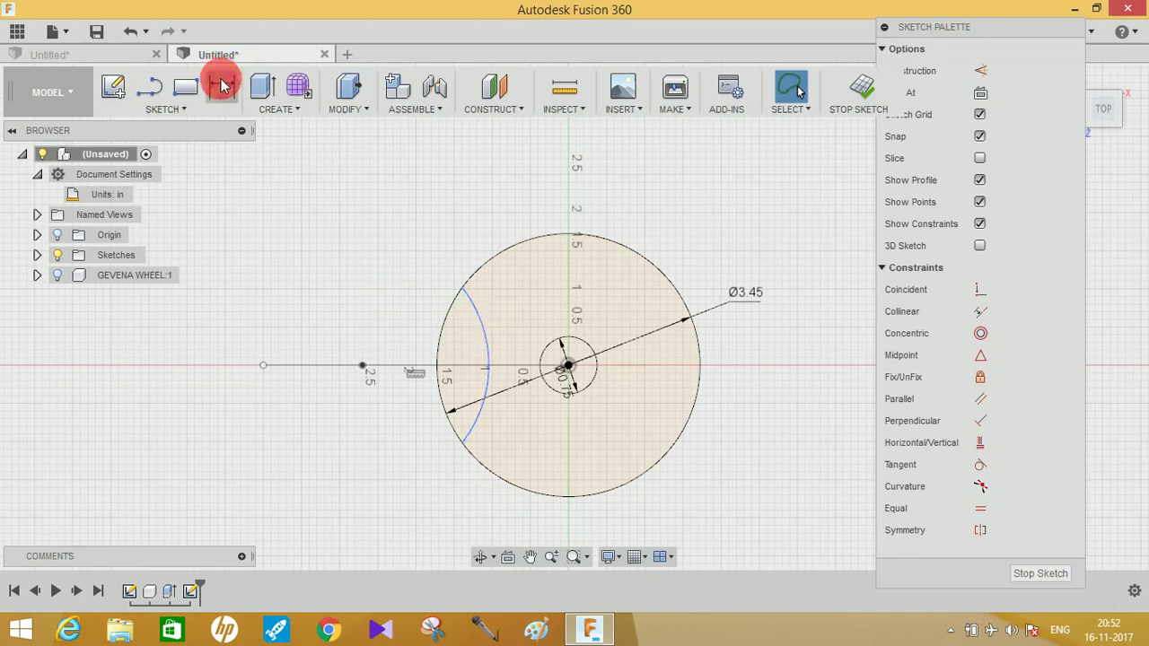
{"action": "left_click", "coordinate": [483, 330]}
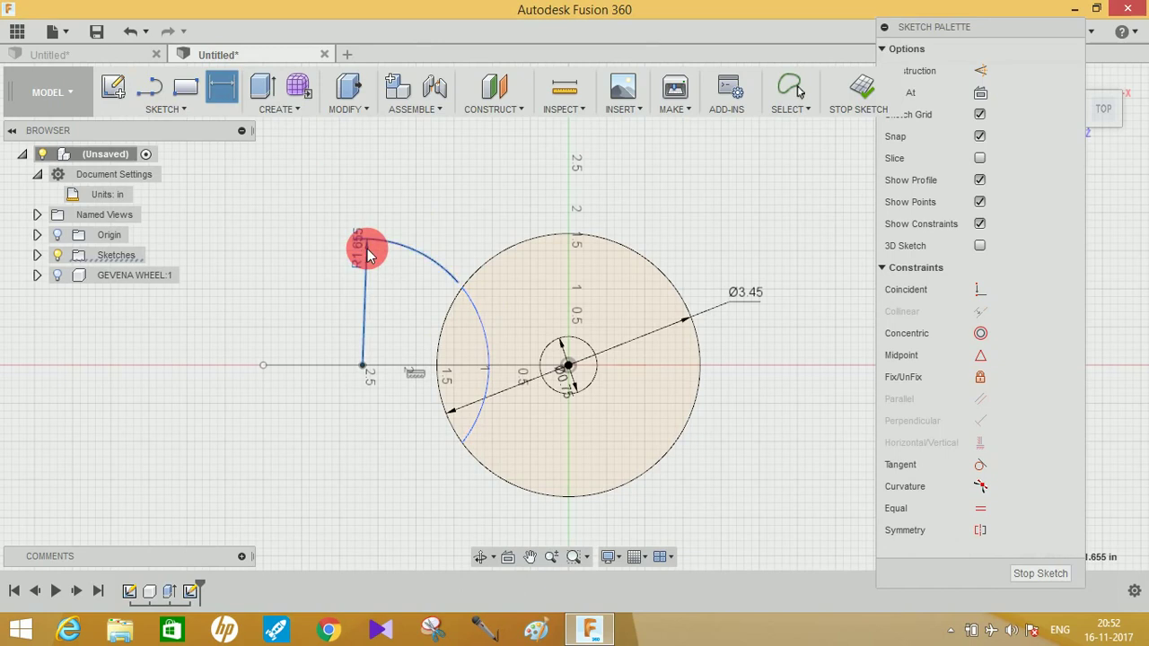
{"action": "left_click", "coordinate": [367, 253]}
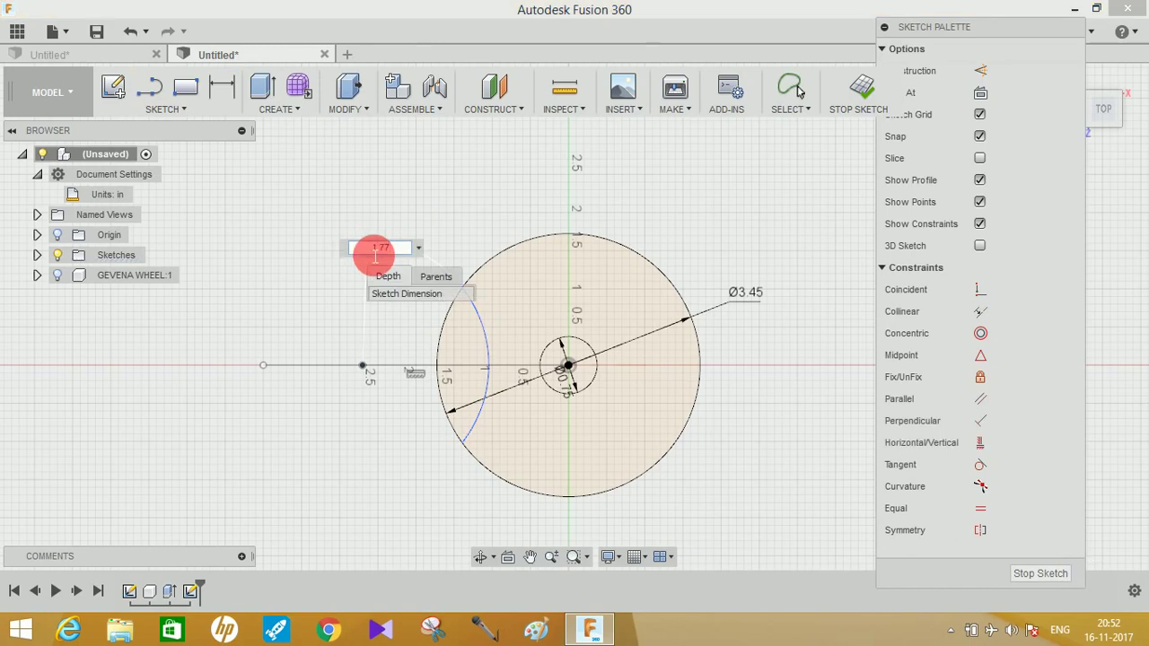
{"action": "key", "text": "Return"}
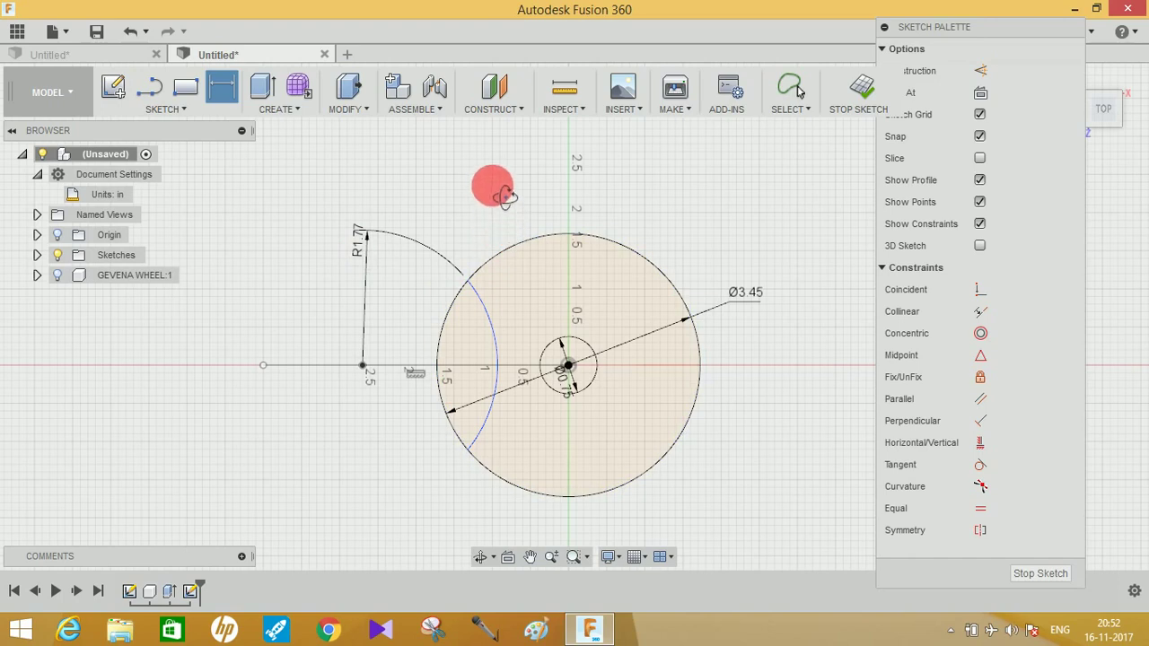
Extrude the notched disc profile around the center hole by 0.3 in as a new component
{"action": "left_click", "coordinate": [263, 86]}
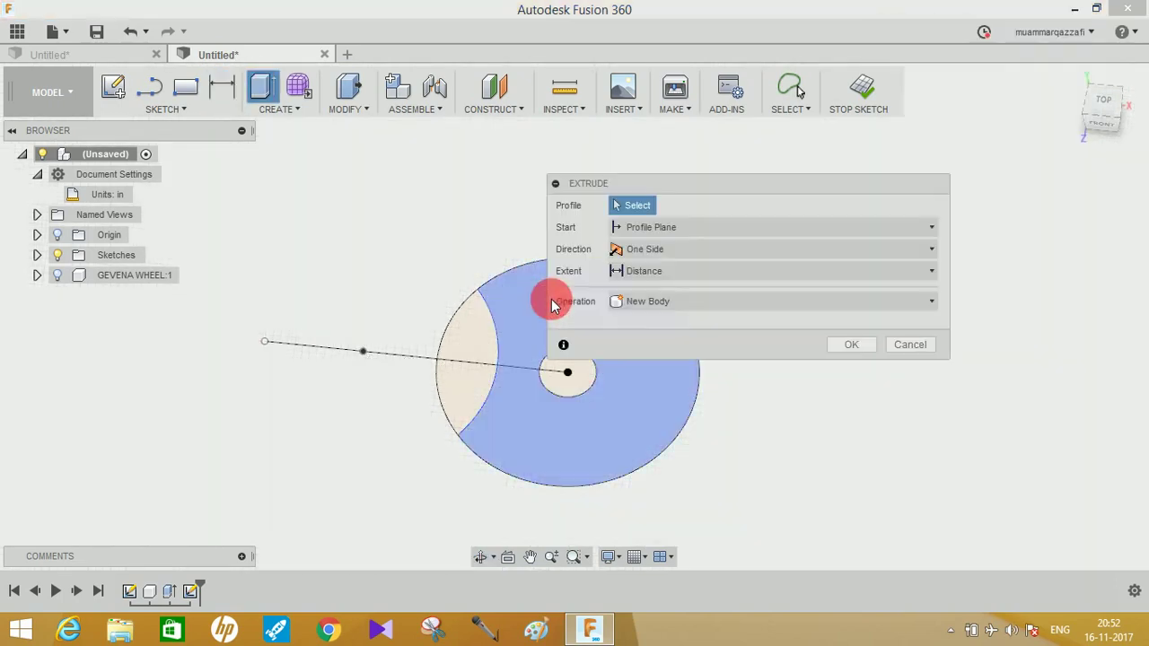
{"action": "left_click", "coordinate": [640, 304]}
{"action": "left_click", "coordinate": [637, 308]}
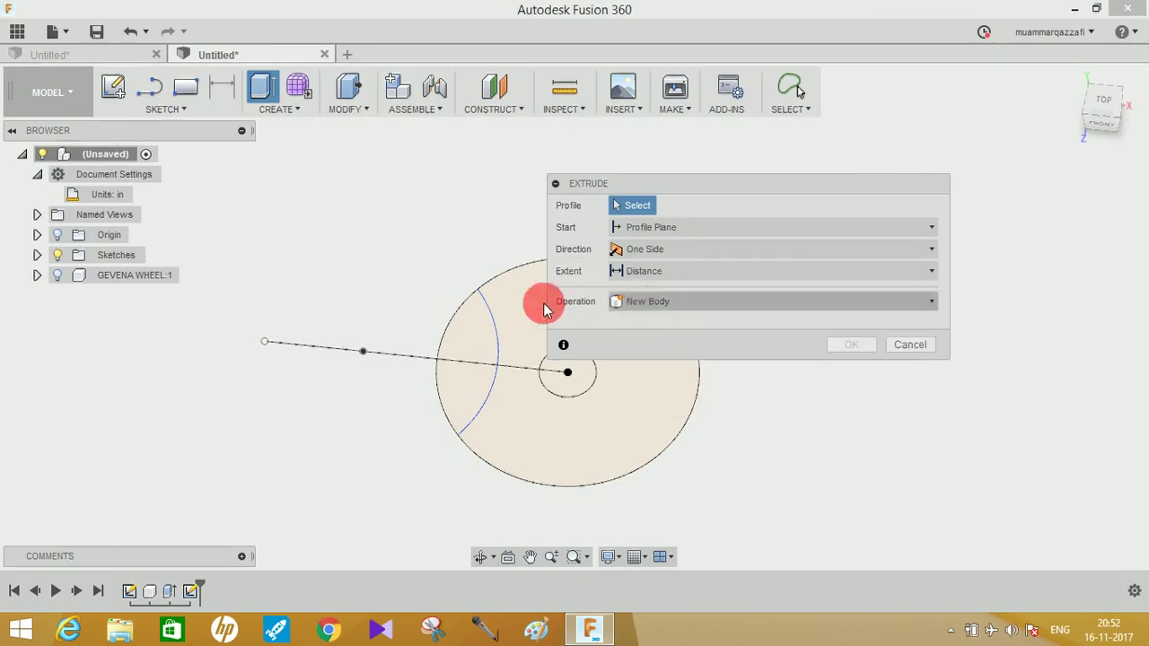
{"action": "left_click", "coordinate": [500, 283]}
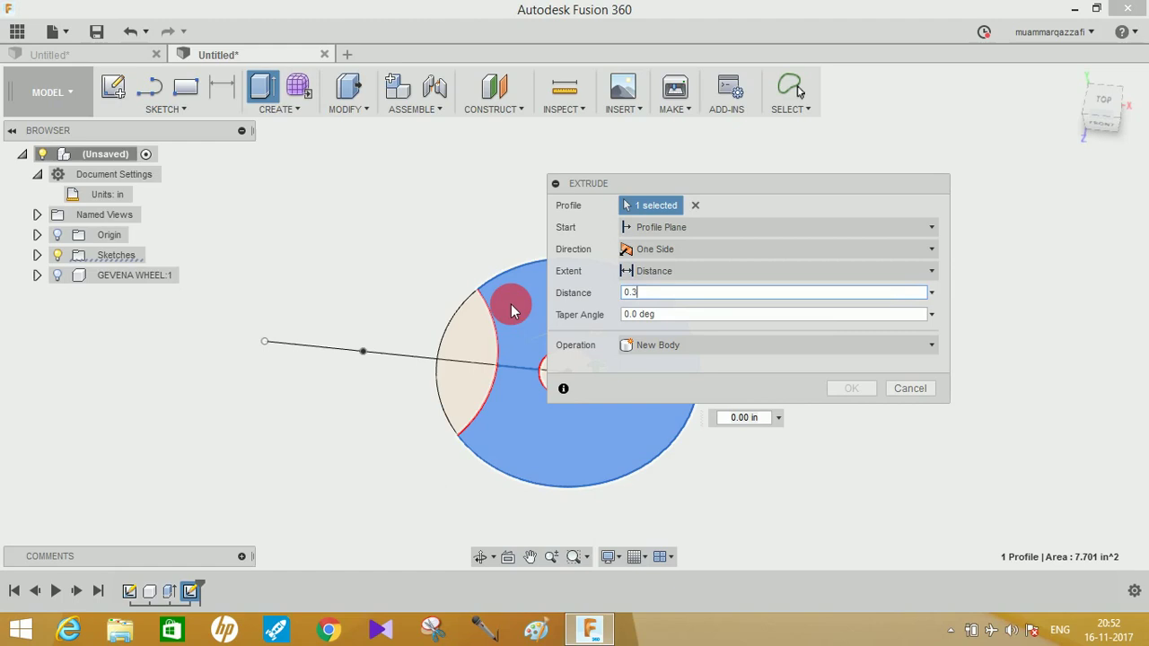
{"action": "left_click", "coordinate": [682, 345]}
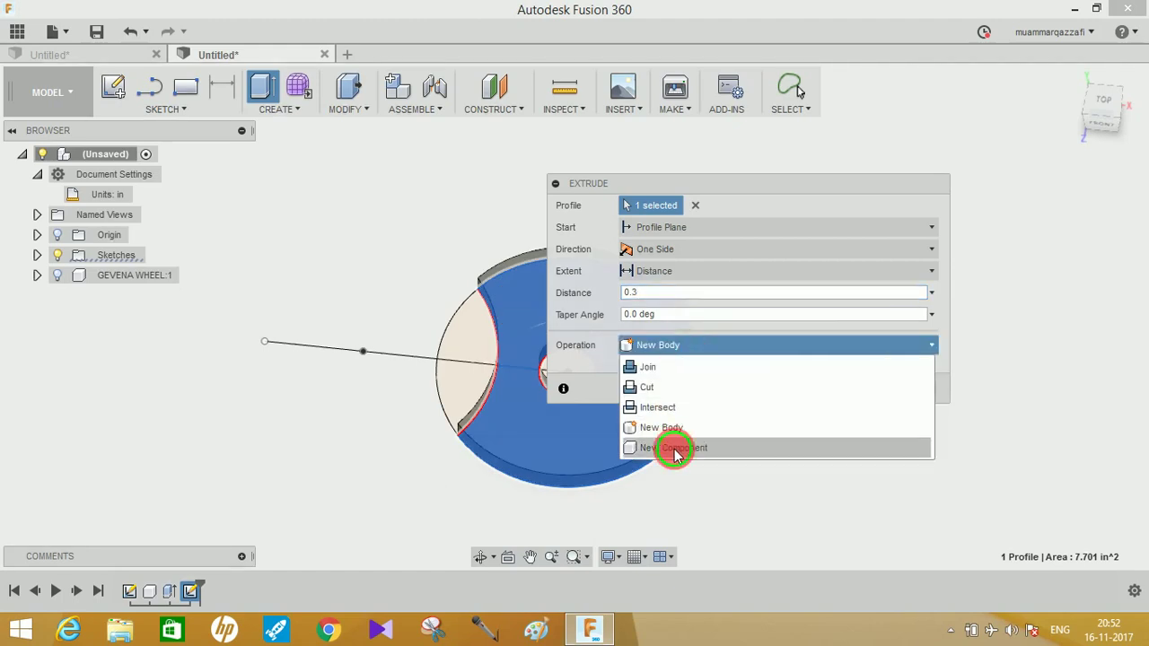
{"action": "left_click", "coordinate": [675, 449]}
{"action": "left_click", "coordinate": [850, 389]}
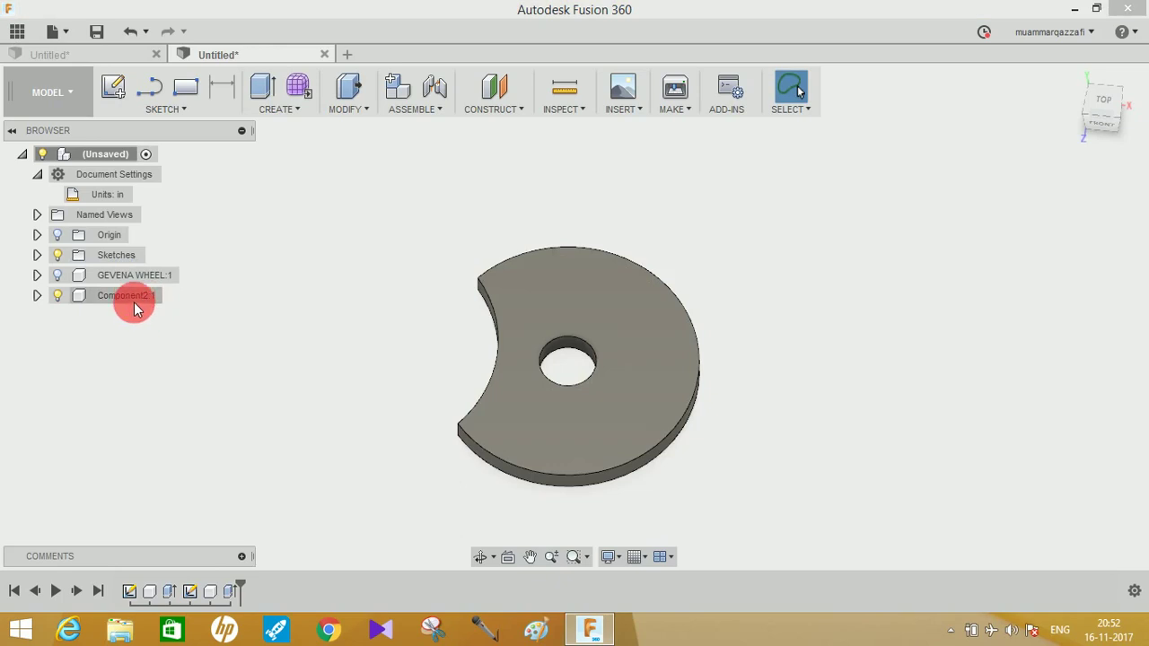
Rename the new notched disc component to CAM
{"action": "left_click", "coordinate": [138, 300]}
{"action": "left_click", "coordinate": [145, 301]}
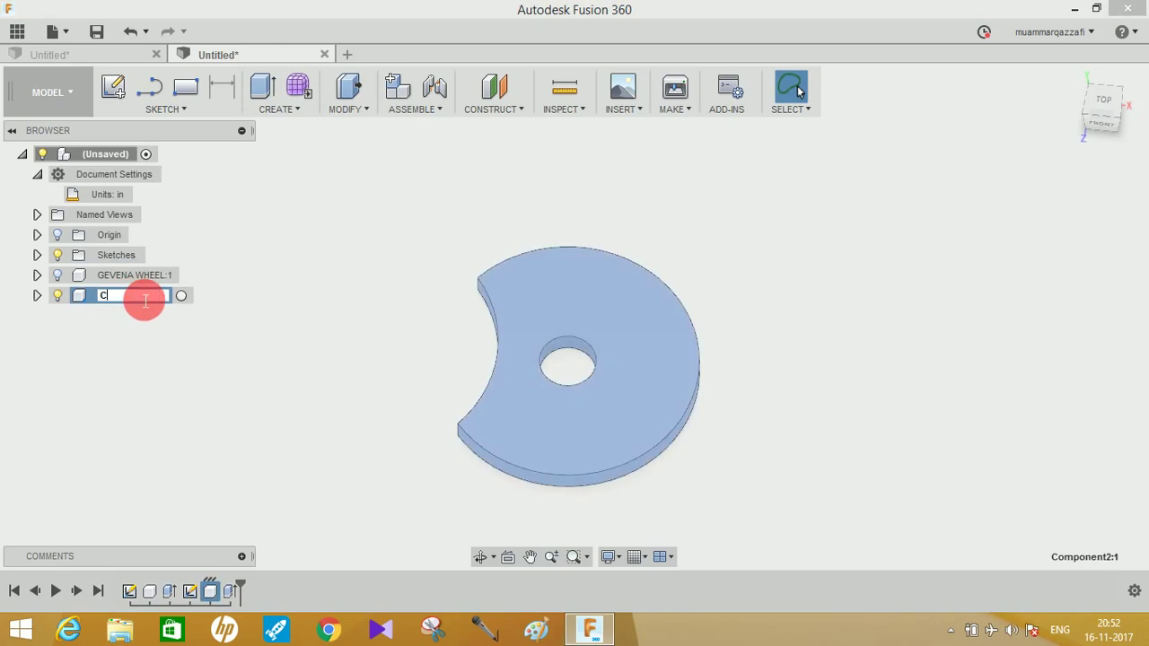
{"action": "type", "text": "CAM"}
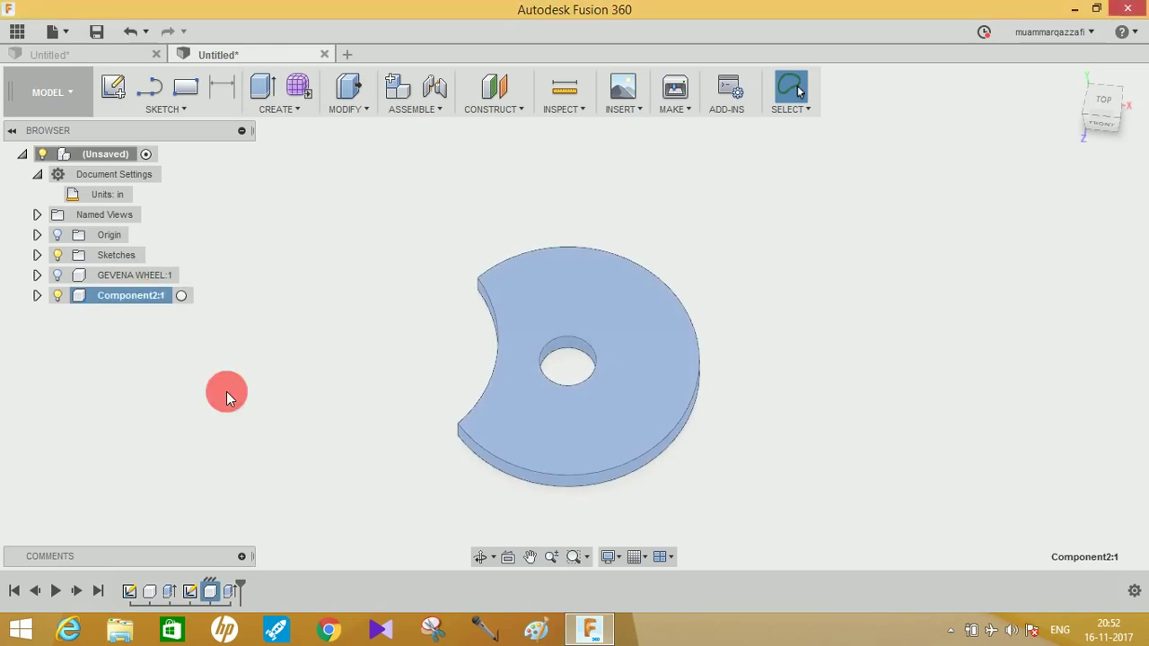
{"action": "left_click", "coordinate": [227, 391]}
Start a sketch on the underside face of the CAM component
{"action": "middle_click_drag", "start_coordinate": [611, 299], "coordinate": [707, 226], "text": "shift"}
{"action": "left_click", "coordinate": [595, 341]}
{"action": "right_click", "coordinate": [595, 341]}
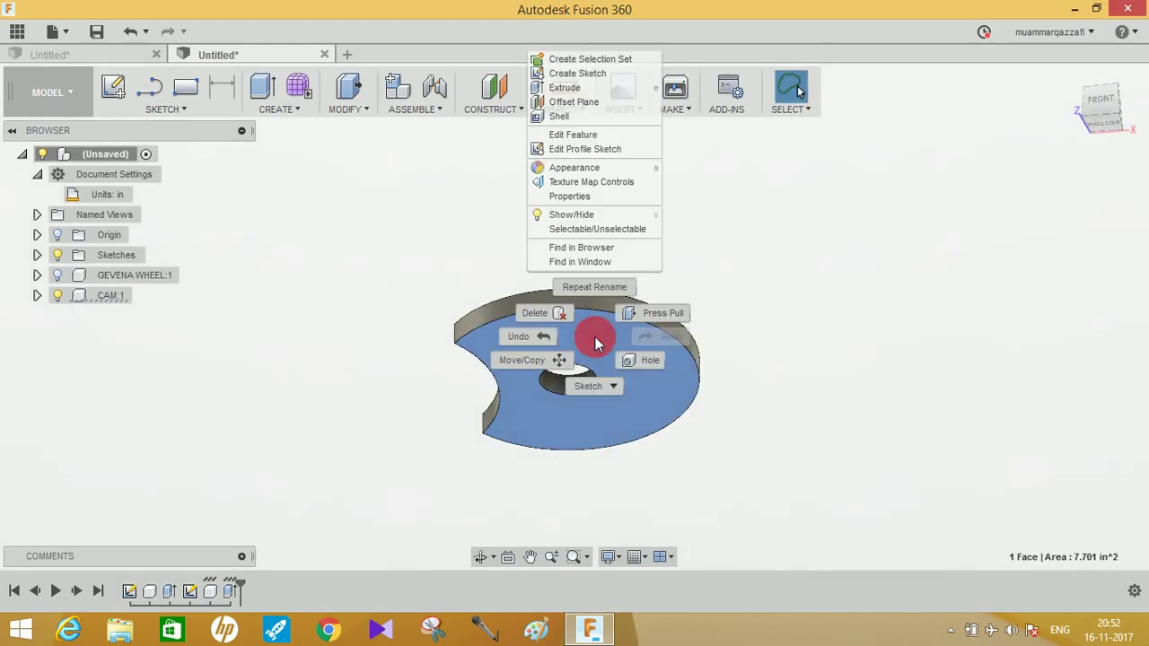
{"action": "left_click", "coordinate": [579, 73]}
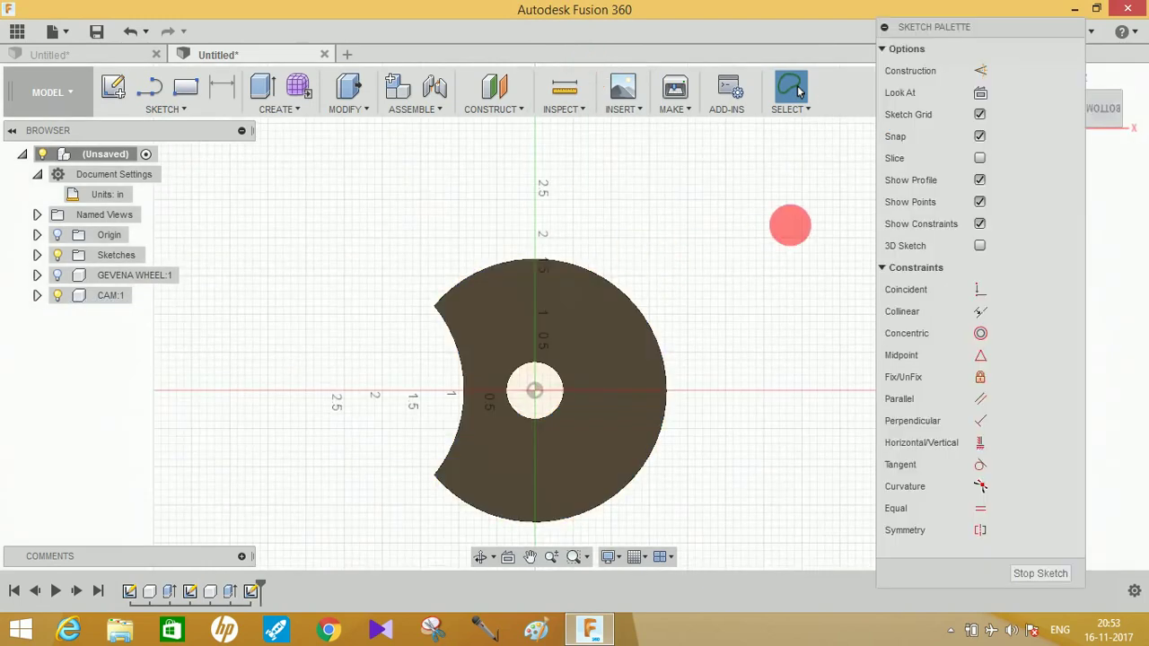
{"action": "mouse_move", "coordinate": [790, 225]}
{"action": "middle_mouse_down"}
{"action": "mouse_move", "coordinate": [813, 220]}
{"action": "mouse_move", "coordinate": [754, 232]}
{"action": "middle_mouse_up"}
Examine the finished mechanism from the front in the other open document, and return to the CAM sketch
{"action": "left_click", "coordinate": [108, 55]}
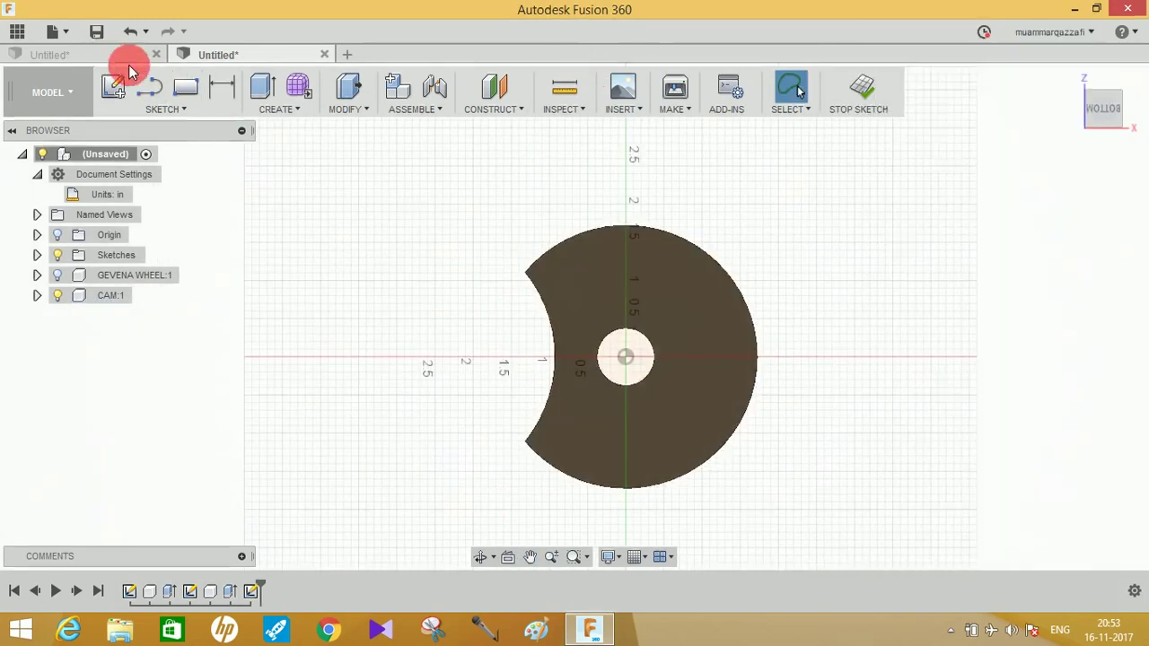
{"action": "left_click", "coordinate": [130, 60]}
{"action": "middle_click_drag", "start_coordinate": [533, 406], "coordinate": [449, 333], "text": "shift"}
{"action": "mouse_move", "coordinate": [536, 316]}
{"action": "middle_mouse_down", "text": "shift"}
{"action": "mouse_move", "coordinate": [549, 359]}
{"action": "mouse_move", "coordinate": [544, 333]}
{"action": "mouse_move", "coordinate": [431, 314]}
{"action": "mouse_move", "coordinate": [526, 333]}
{"action": "middle_mouse_up", "text": "shift"}
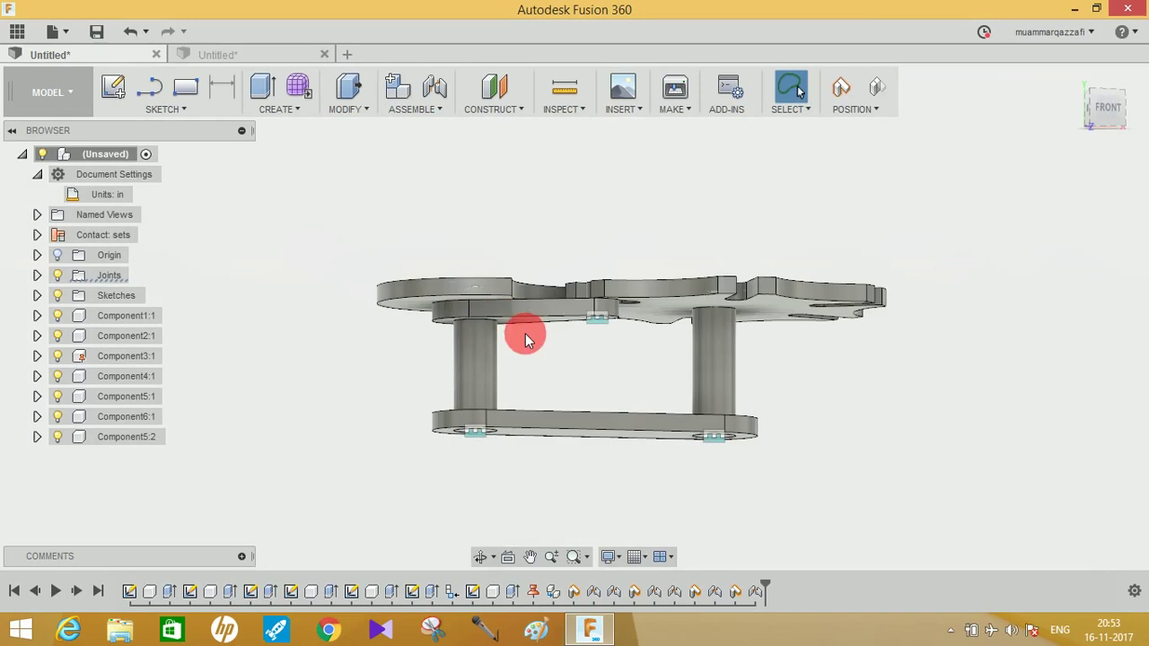
{"action": "left_click", "coordinate": [241, 55]}
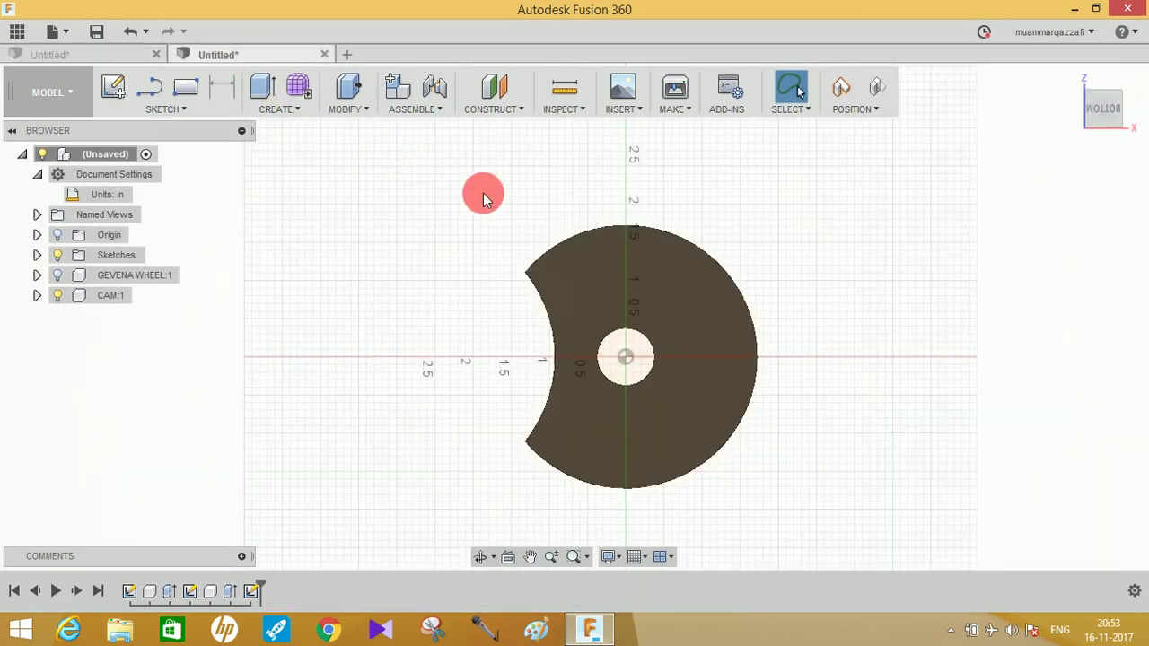
Draw a horizontal line from the origin through the notch to well outside the disc, with a short perpendicular segment at its outer end
{"action": "double_click", "coordinate": [549, 233]}
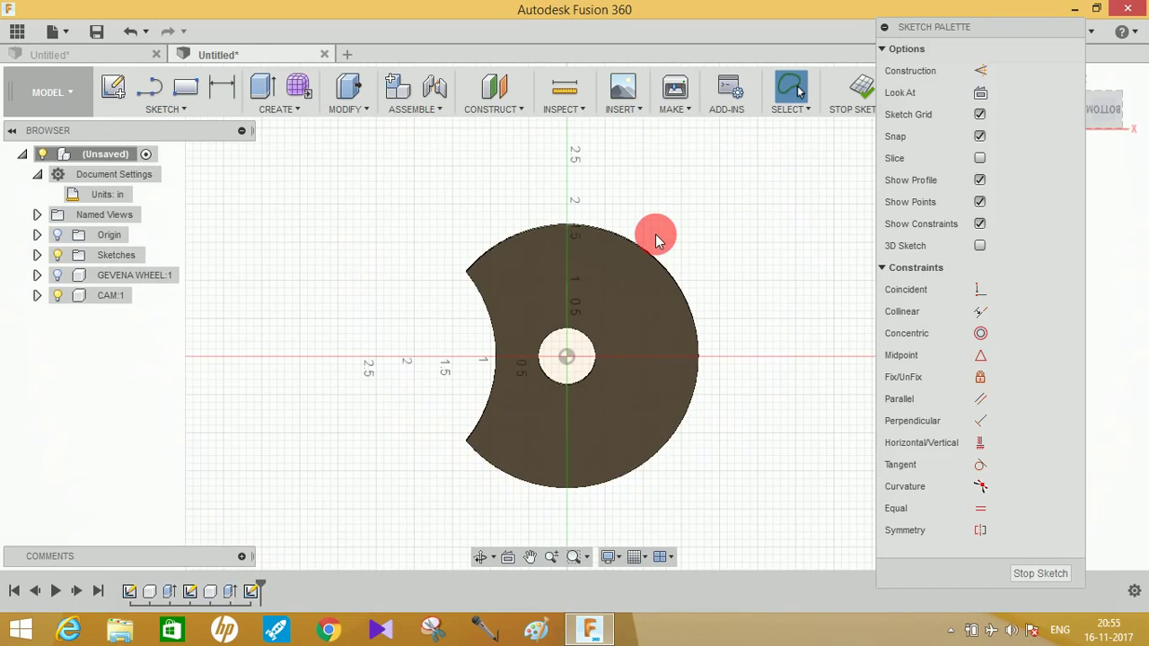
{"action": "left_click", "coordinate": [616, 289]}
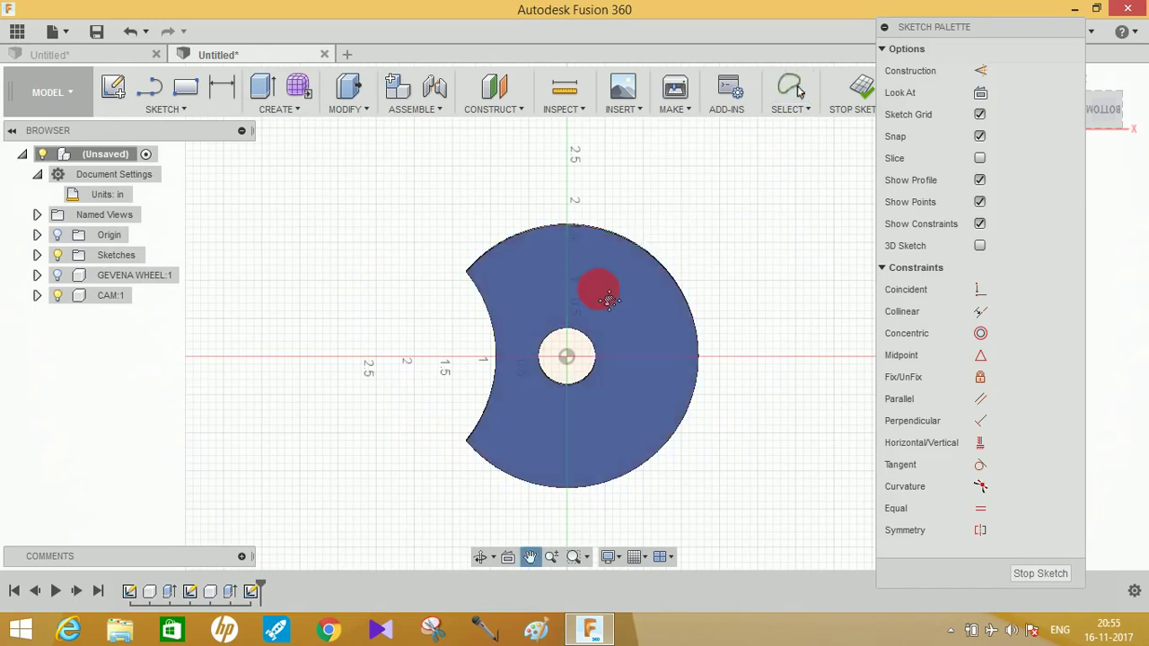
{"action": "scroll", "coordinate": [588, 315], "scroll_direction": "up", "scroll_amount": 2}
{"action": "left_click", "coordinate": [541, 370]}
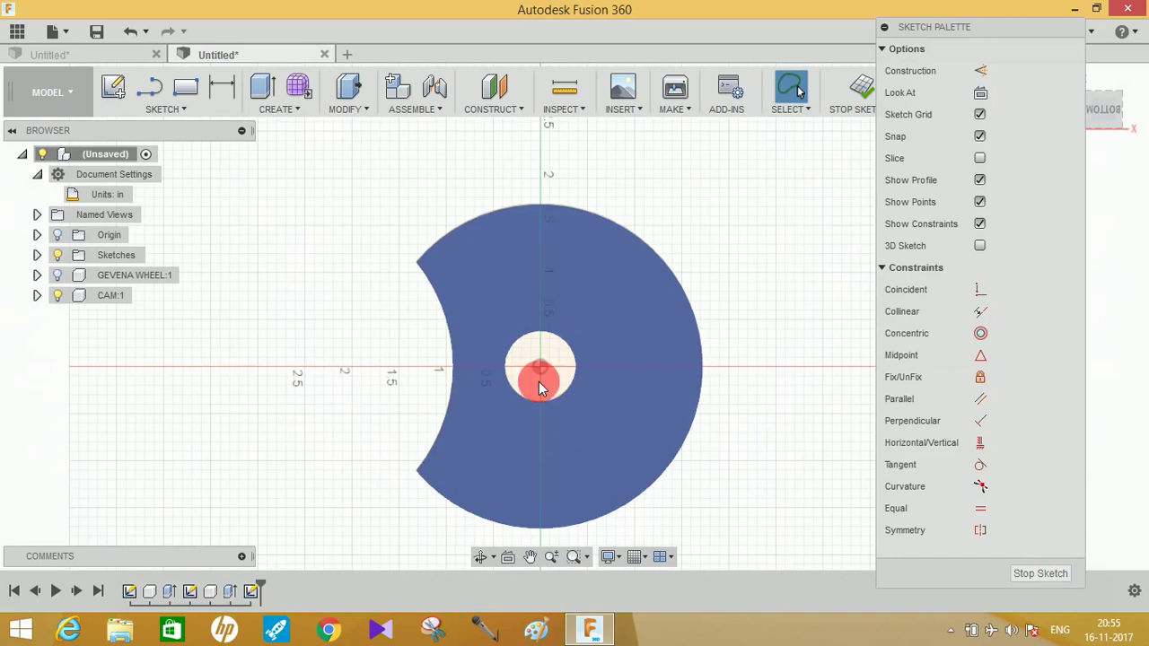
{"action": "key", "text": "l"}
{"action": "left_click", "coordinate": [542, 368]}
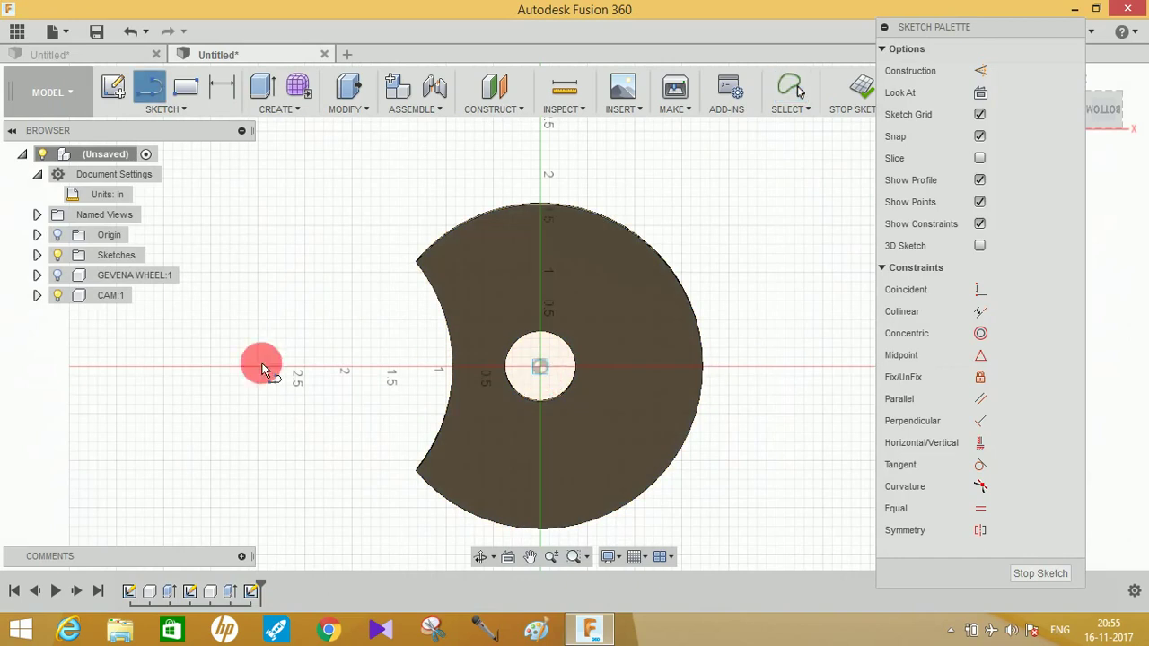
{"action": "left_click", "coordinate": [176, 369]}
{"action": "left_click_drag", "start_coordinate": [174, 368], "coordinate": [191, 323]}
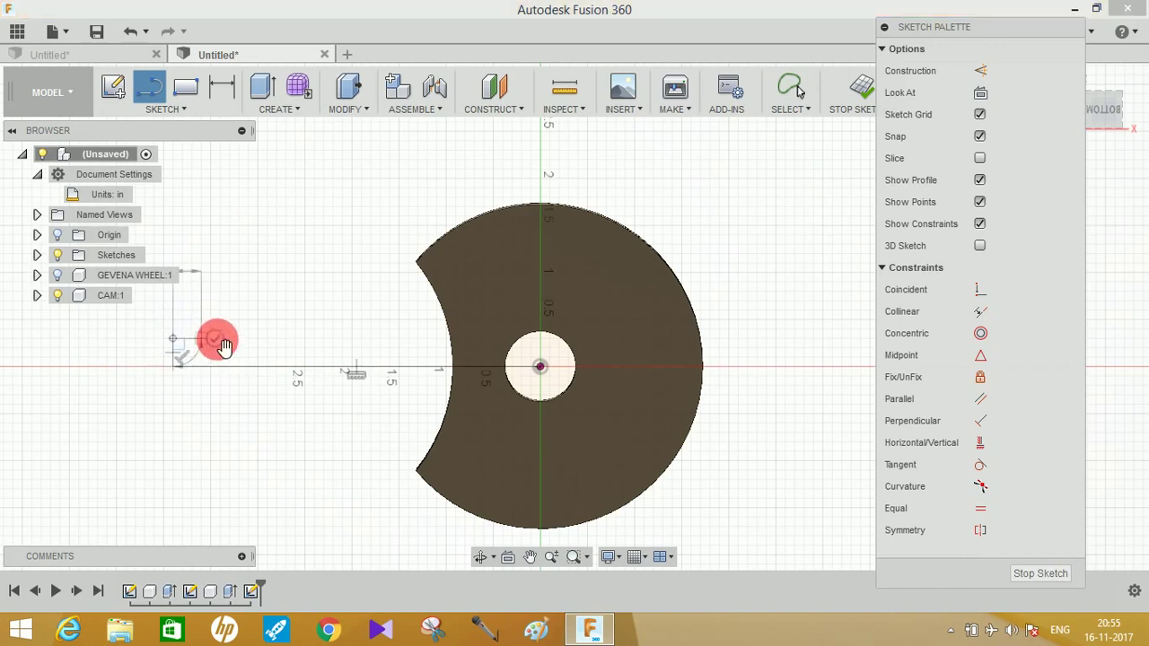
{"action": "left_click", "coordinate": [215, 341]}
Draw a circle about 0.75 in in diameter centered on the origin, matching the edge of the CAM's hole
{"action": "middle_click_drag", "start_coordinate": [521, 336], "coordinate": [543, 357]}
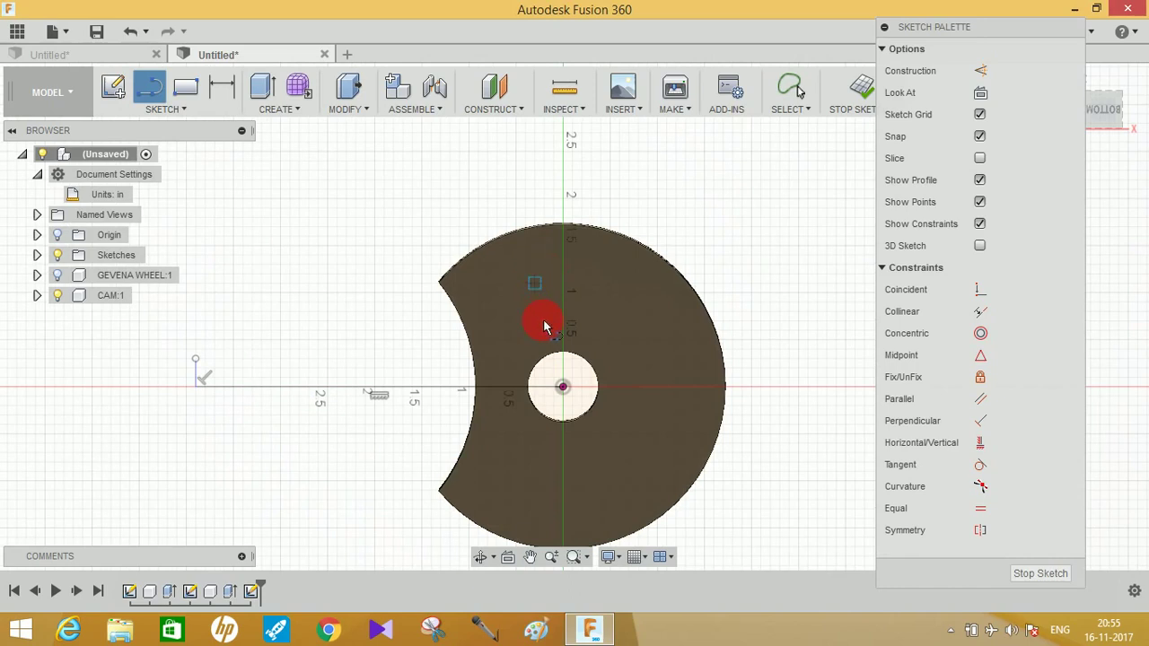
{"action": "key", "text": "c"}
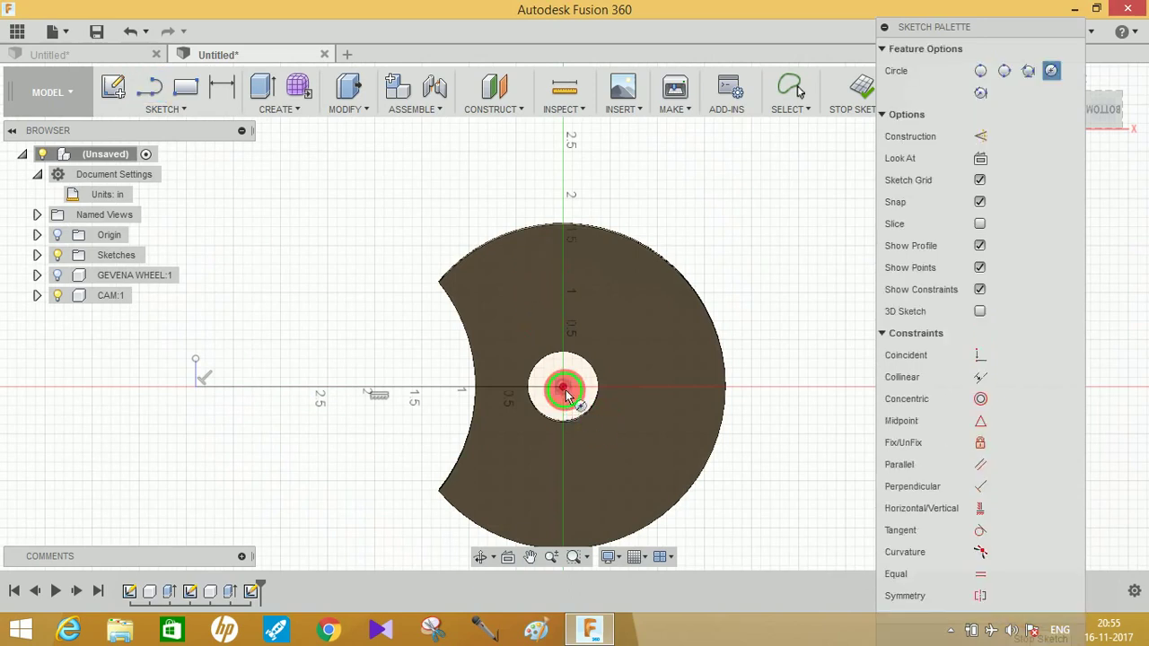
{"action": "left_click", "coordinate": [563, 387]}
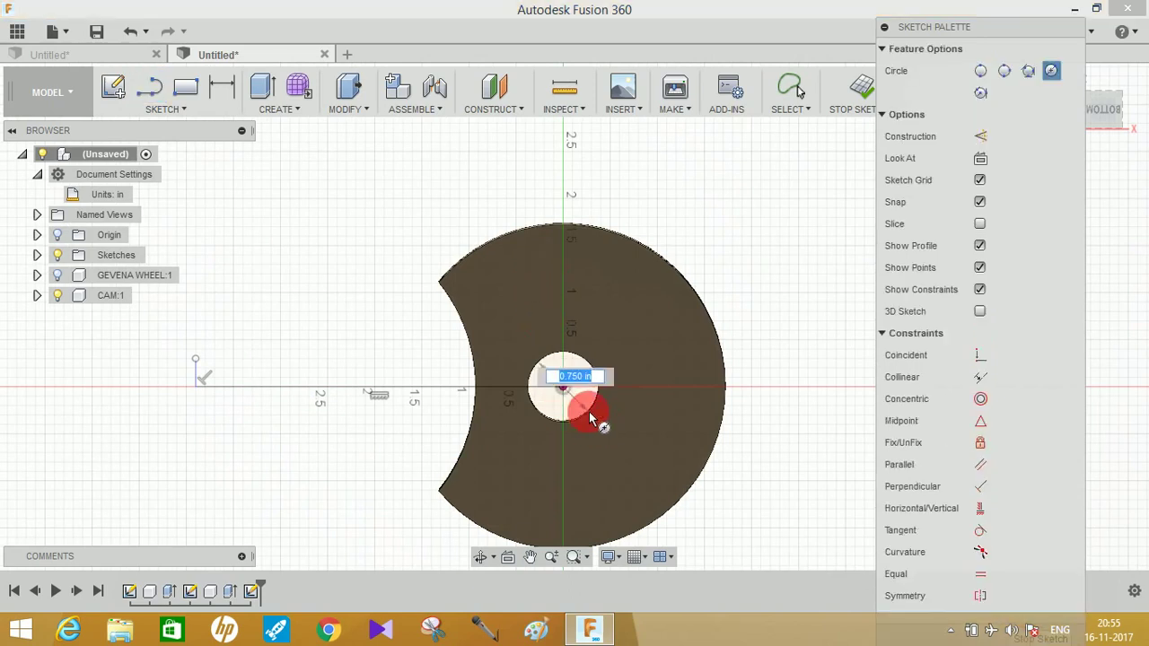
{"action": "left_click", "coordinate": [590, 413]}
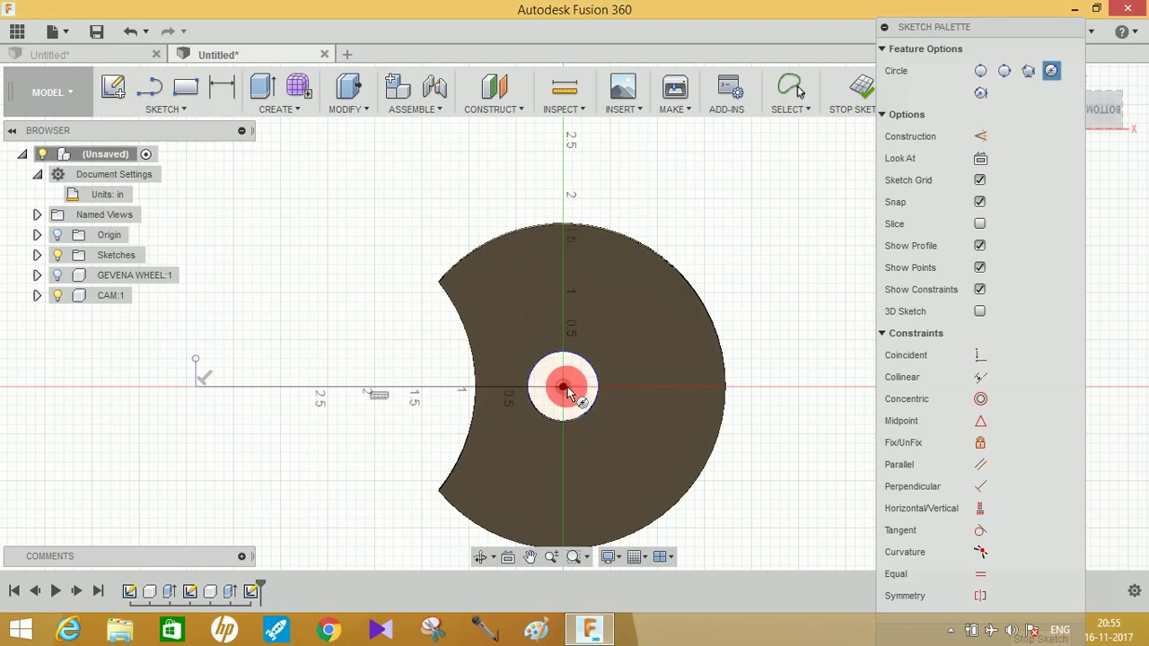
Draw a 1.5 in diameter circle concentric with the hole circle at the origin
{"action": "left_click_drag", "start_coordinate": [567, 395], "coordinate": [617, 435]}
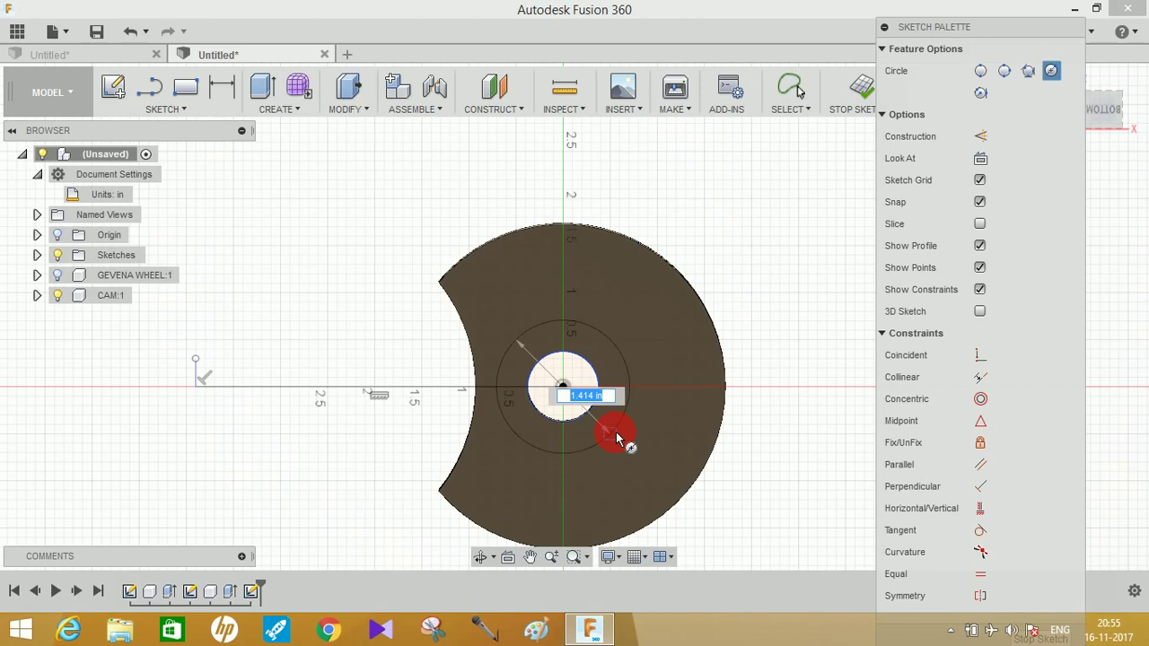
{"action": "type", "text": "1.5"}
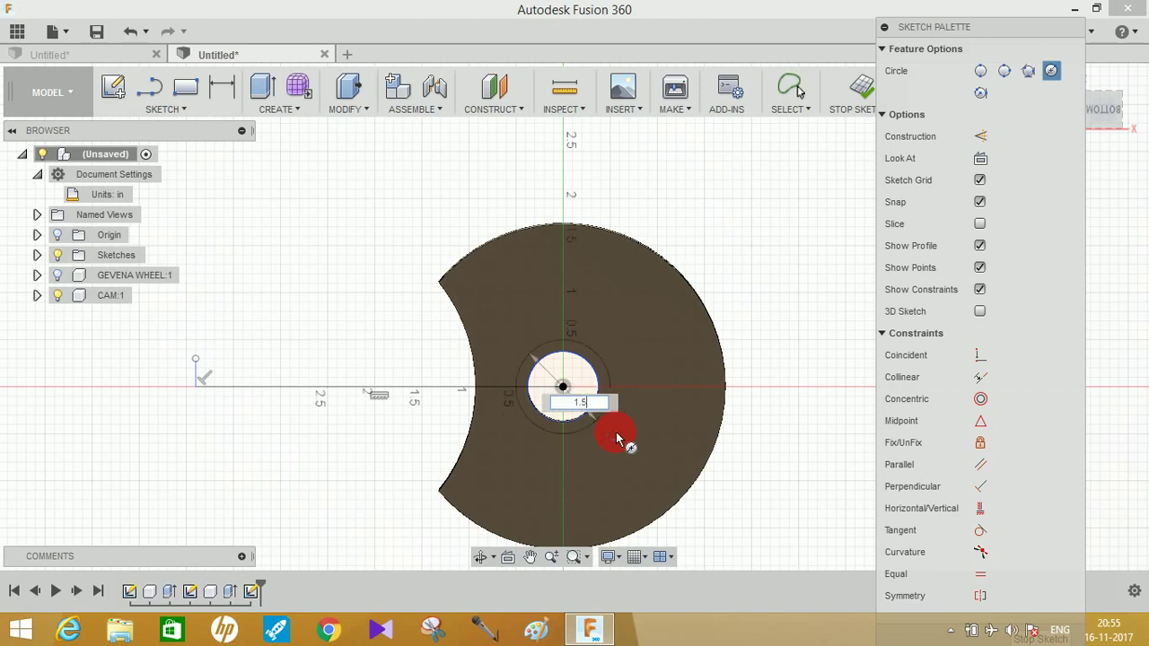
{"action": "key", "text": "Tab"}
{"action": "key", "text": "Return"}
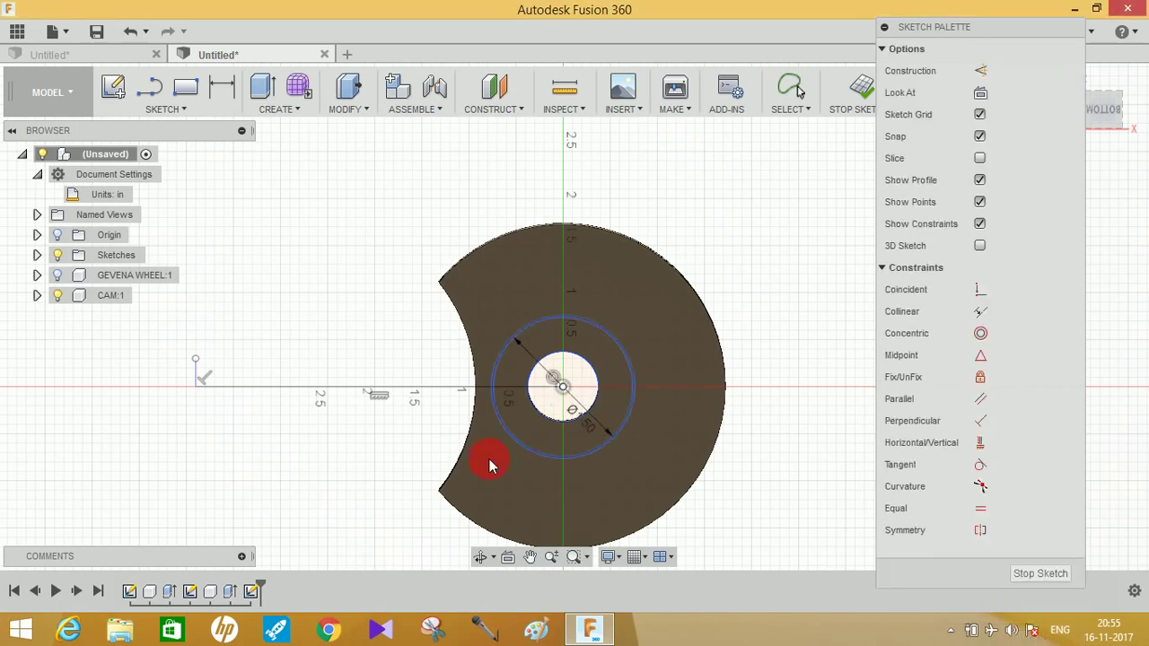
Draw a 0.38 in diameter circle centered on the horizontal line, outside the CAM's notch near the line's outer end
{"action": "key", "text": "c"}
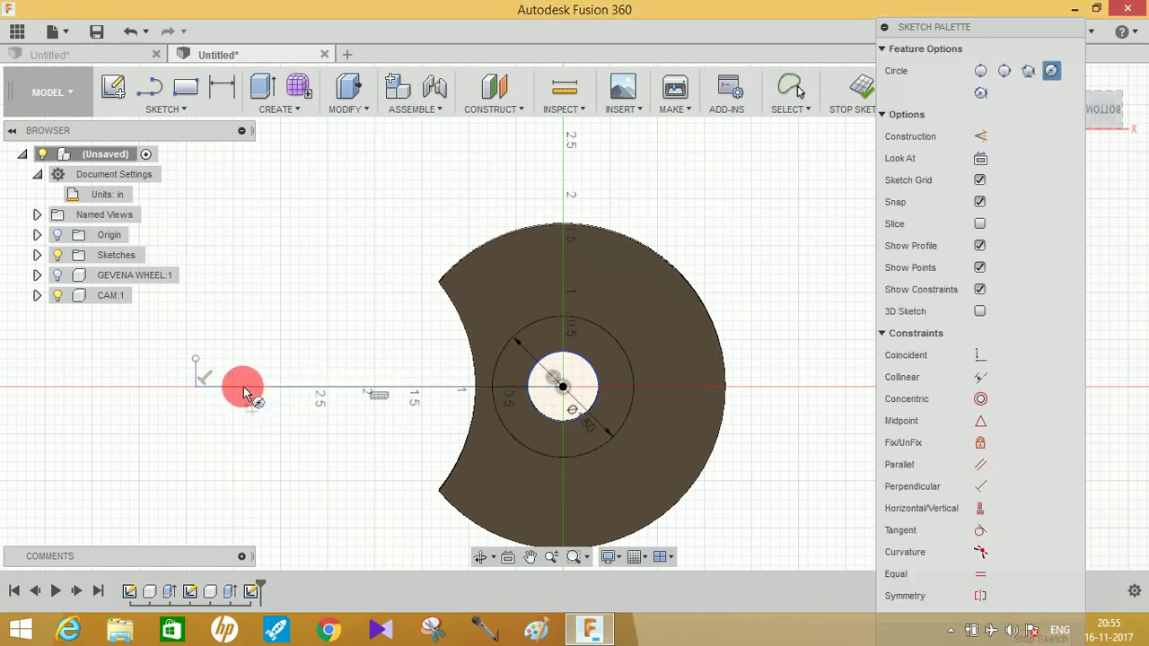
{"action": "left_click_drag", "start_coordinate": [243, 388], "coordinate": [254, 430]}
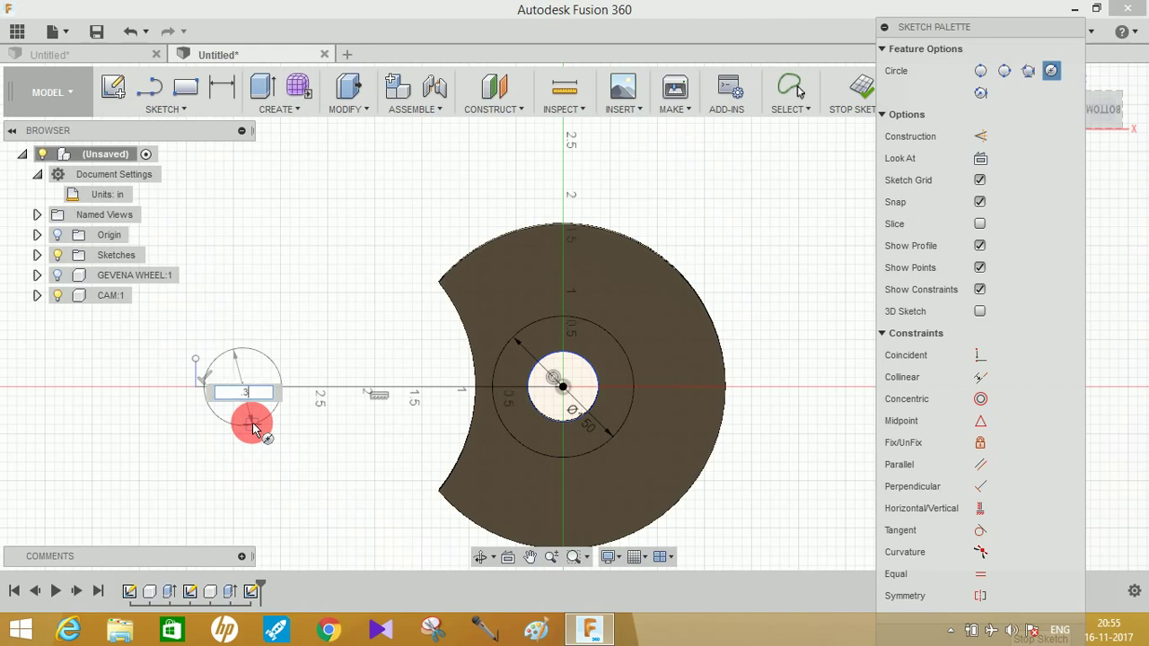
{"action": "key", "text": "Return"}
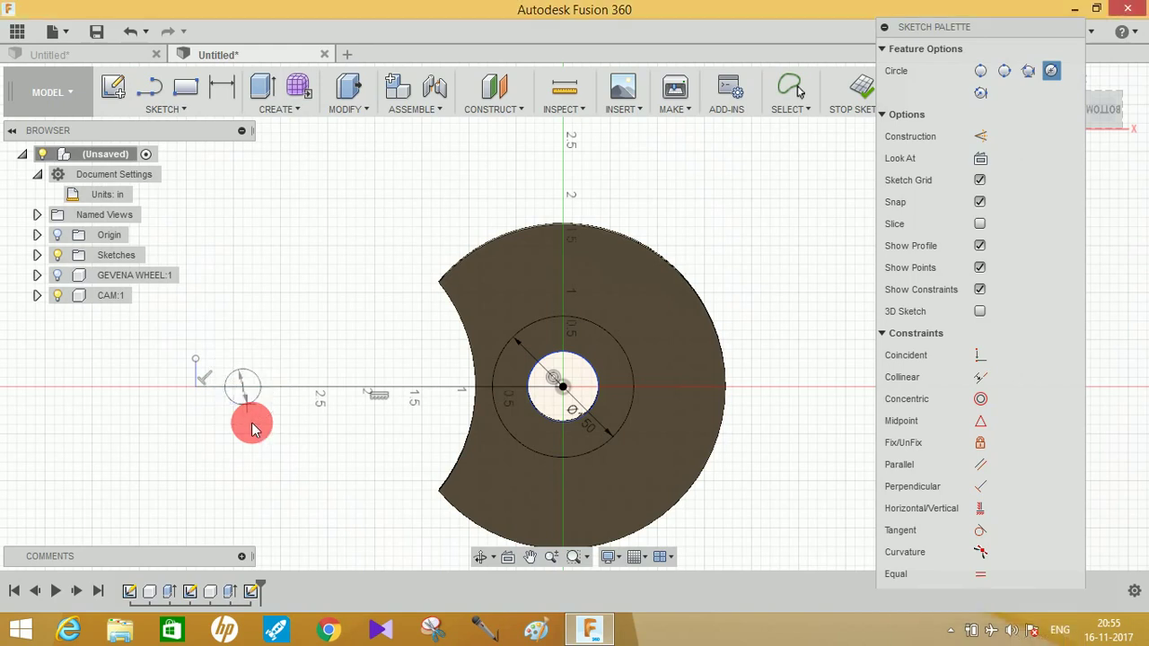
{"action": "key", "text": "Escape"}
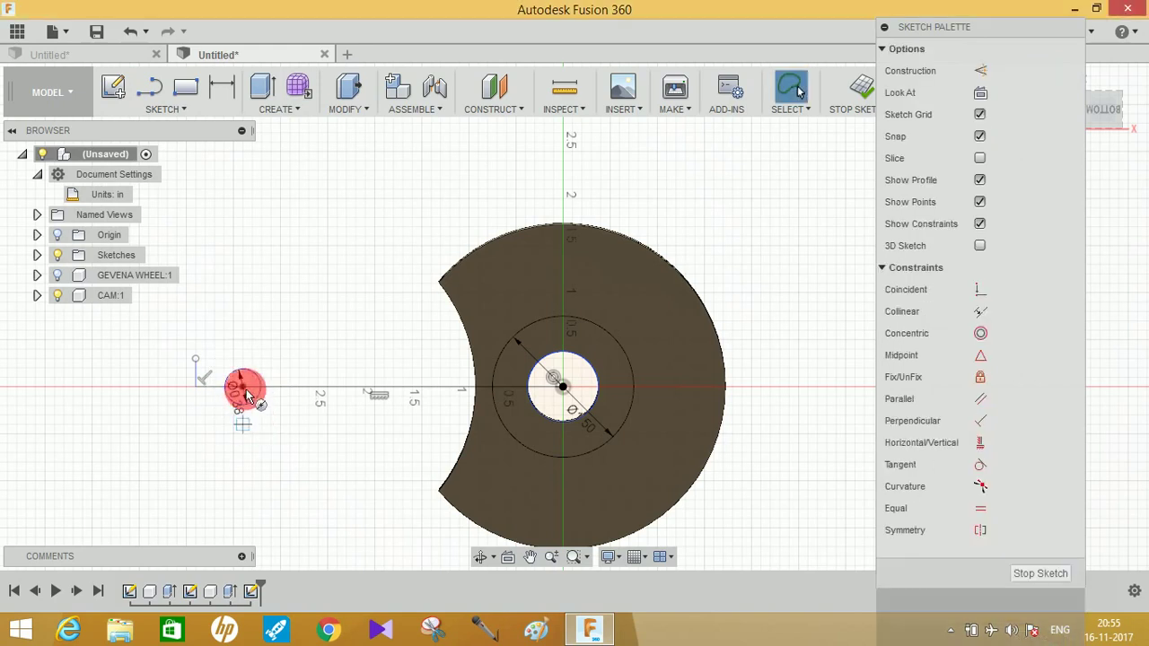
Draw a 0.75 in diameter circle concentric with the small circle at the outer end of the horizontal line
{"action": "key", "text": "c"}
{"action": "left_click_drag", "start_coordinate": [243, 390], "coordinate": [269, 431]}
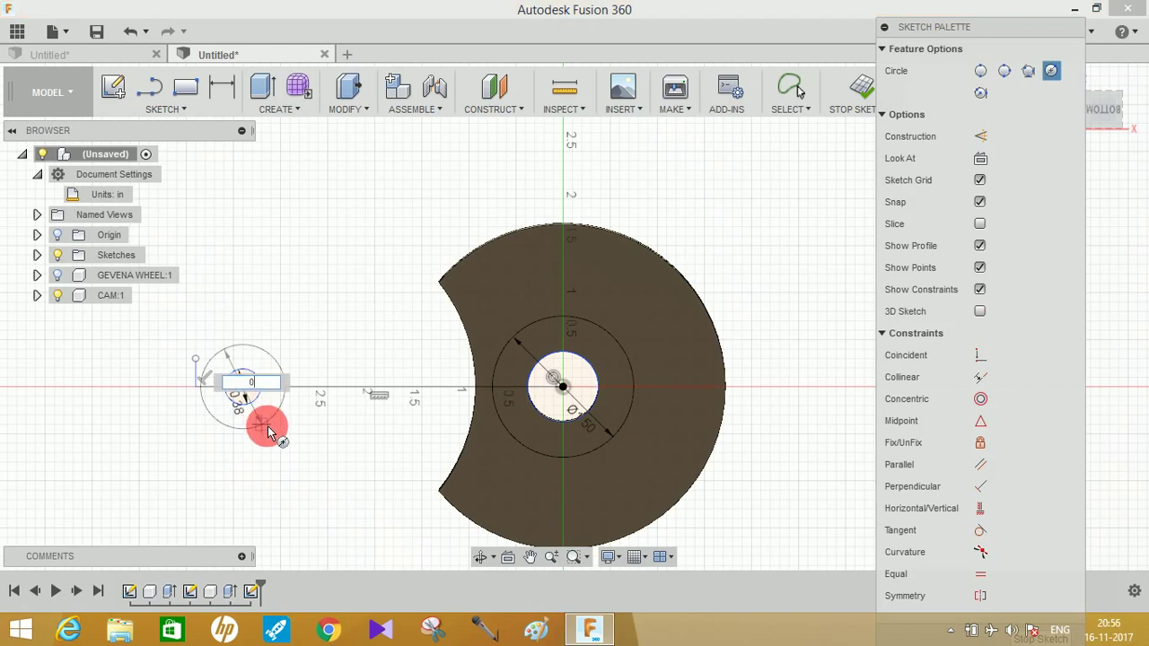
{"action": "type", "text": "0.75"}
{"action": "key", "text": "Return"}
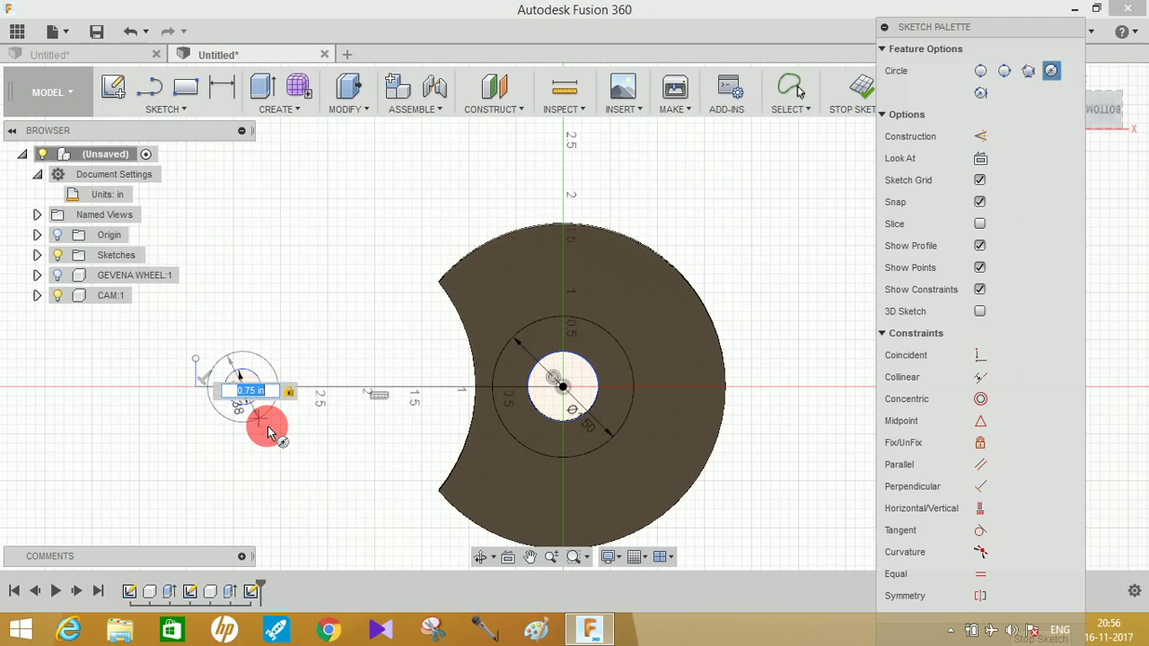
{"action": "left_click", "coordinate": [267, 430]}
Dimension the horizontal distance between the small circles' center and the origin as 2.22 in
{"action": "left_click", "coordinate": [221, 87]}
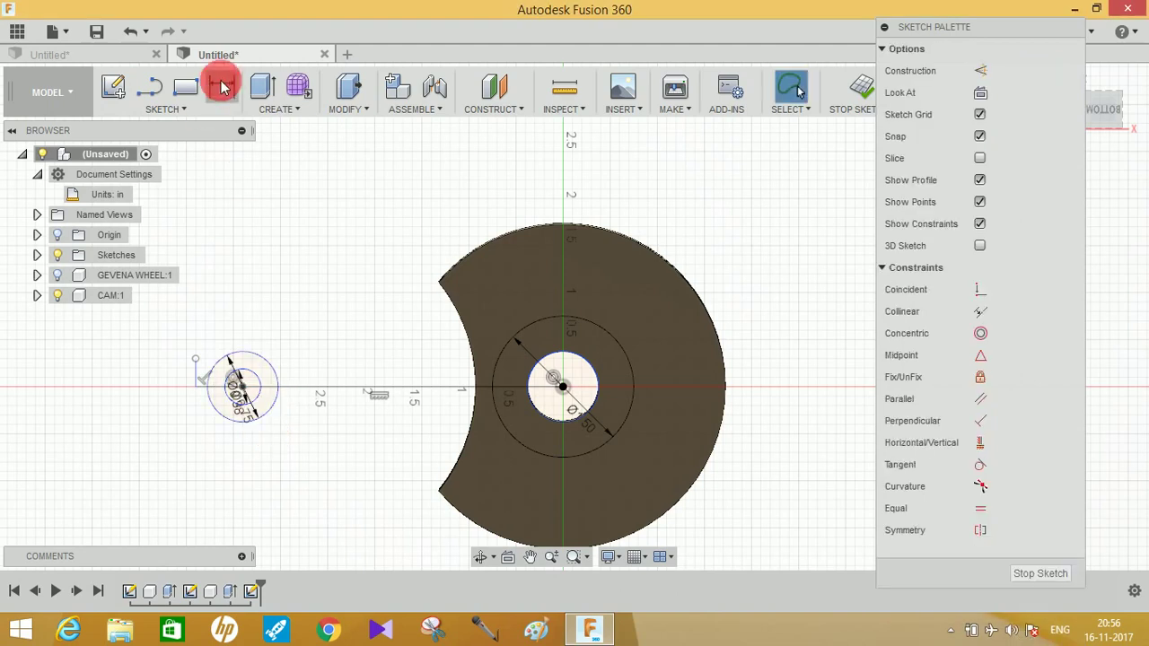
{"action": "left_click", "coordinate": [250, 382]}
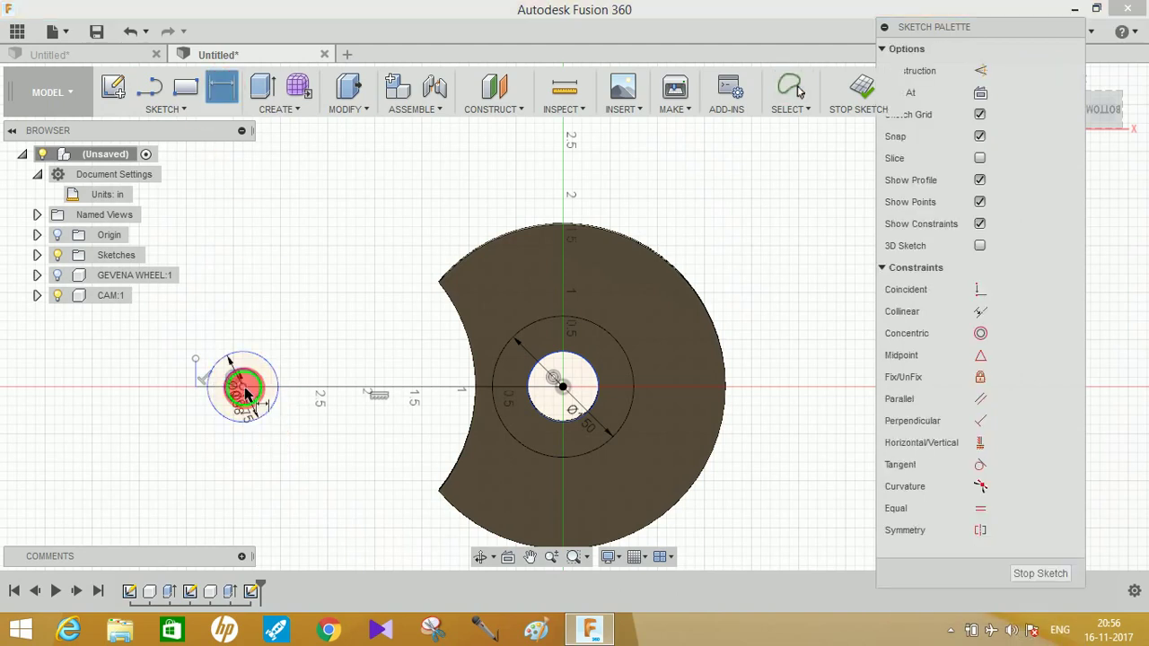
{"action": "left_click", "coordinate": [244, 389]}
{"action": "left_click", "coordinate": [564, 386]}
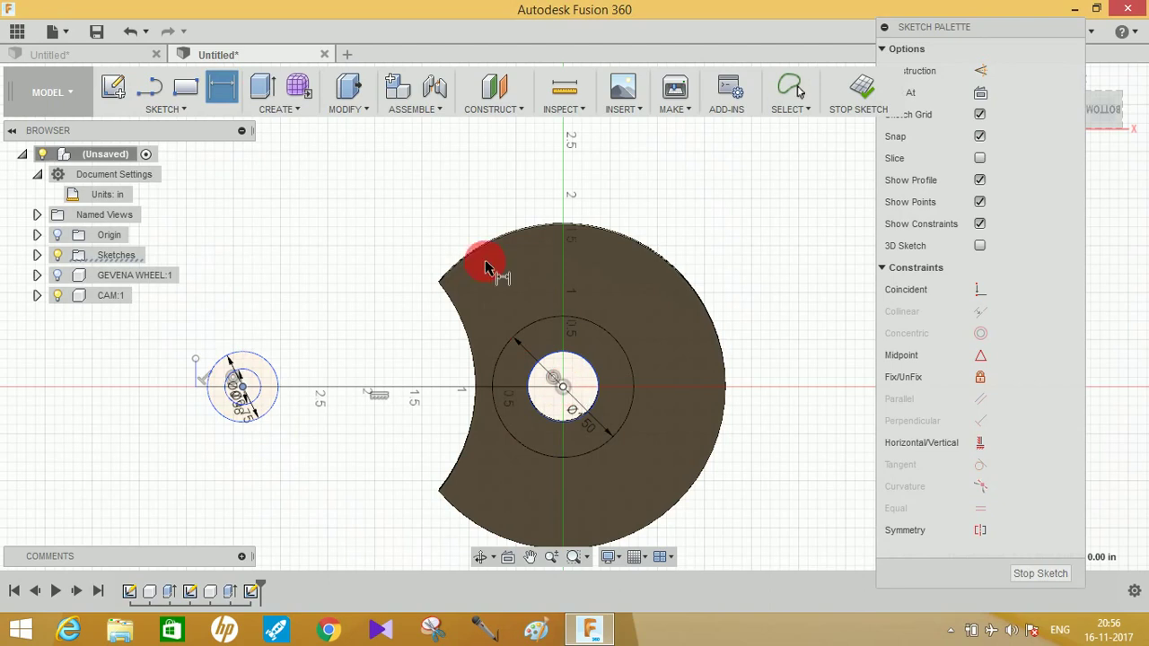
{"action": "left_click", "coordinate": [414, 188]}
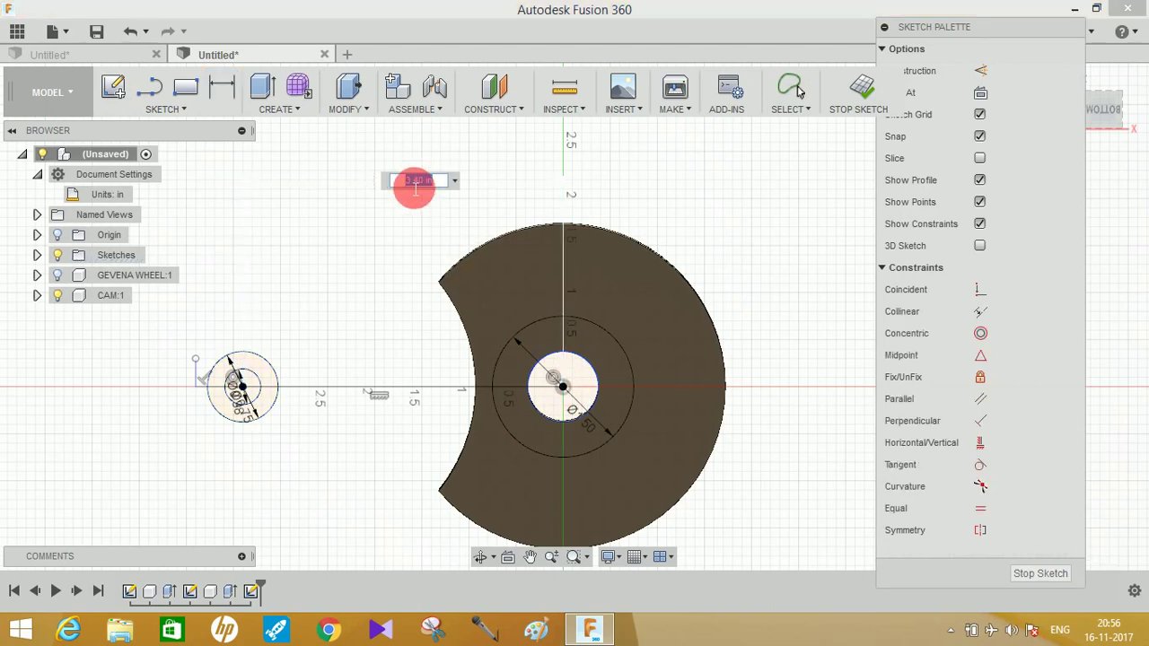
{"action": "type", "text": "2.22"}
{"action": "key", "text": "Return"}
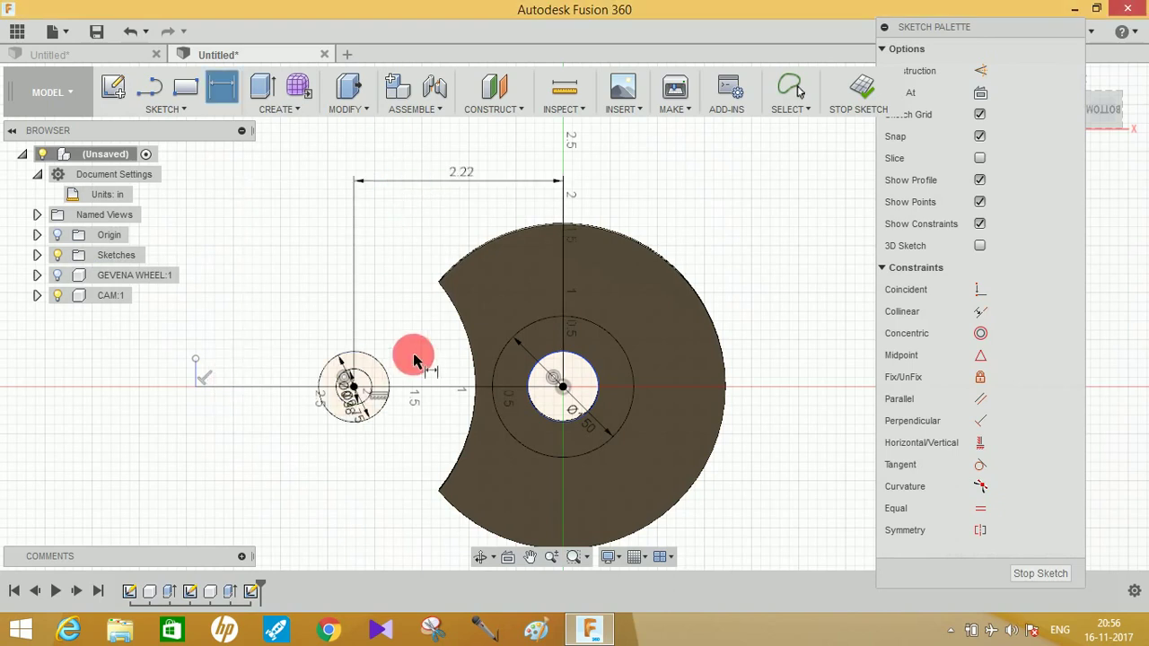
Draw two slanted lines joining the 1.5 in circle to the 0.75 in circle, one on each side of the arm
{"action": "scroll", "coordinate": [449, 359], "scroll_direction": "up", "scroll_amount": 3}
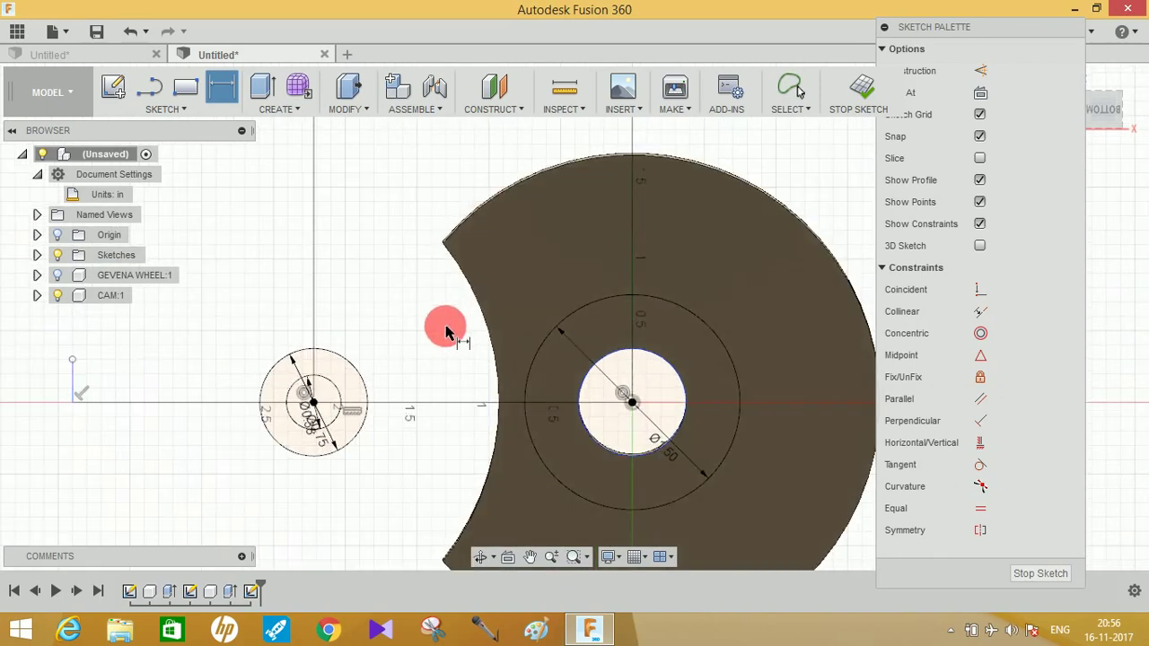
{"action": "key", "text": "l"}
{"action": "left_click", "coordinate": [616, 295]}
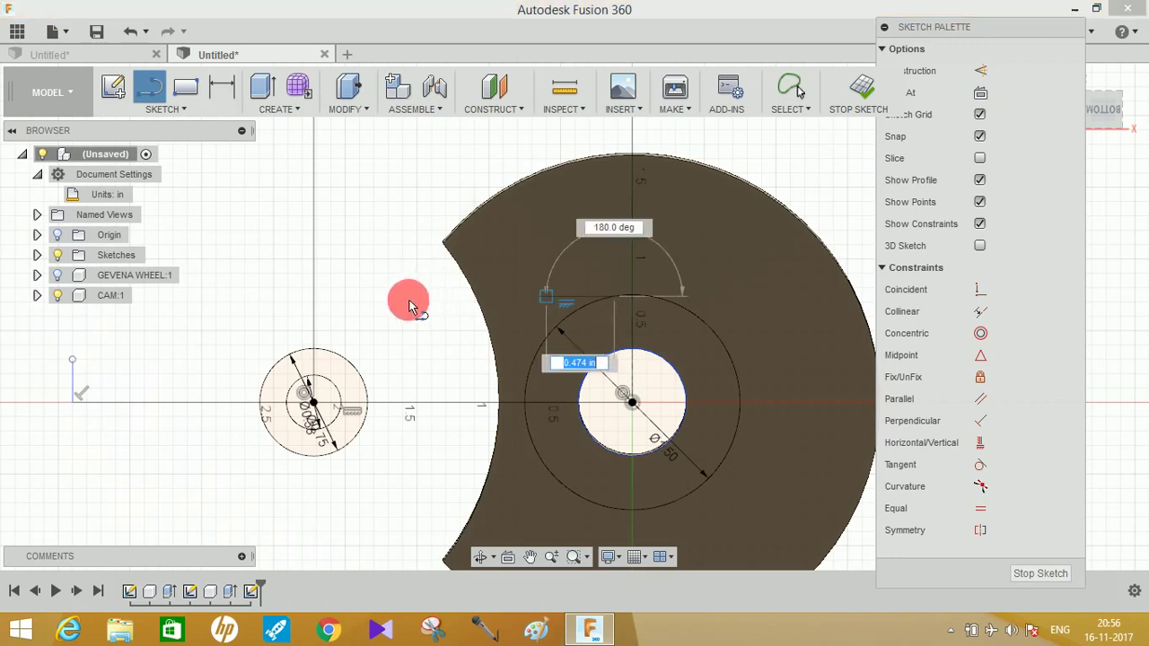
{"action": "left_click", "coordinate": [325, 353]}
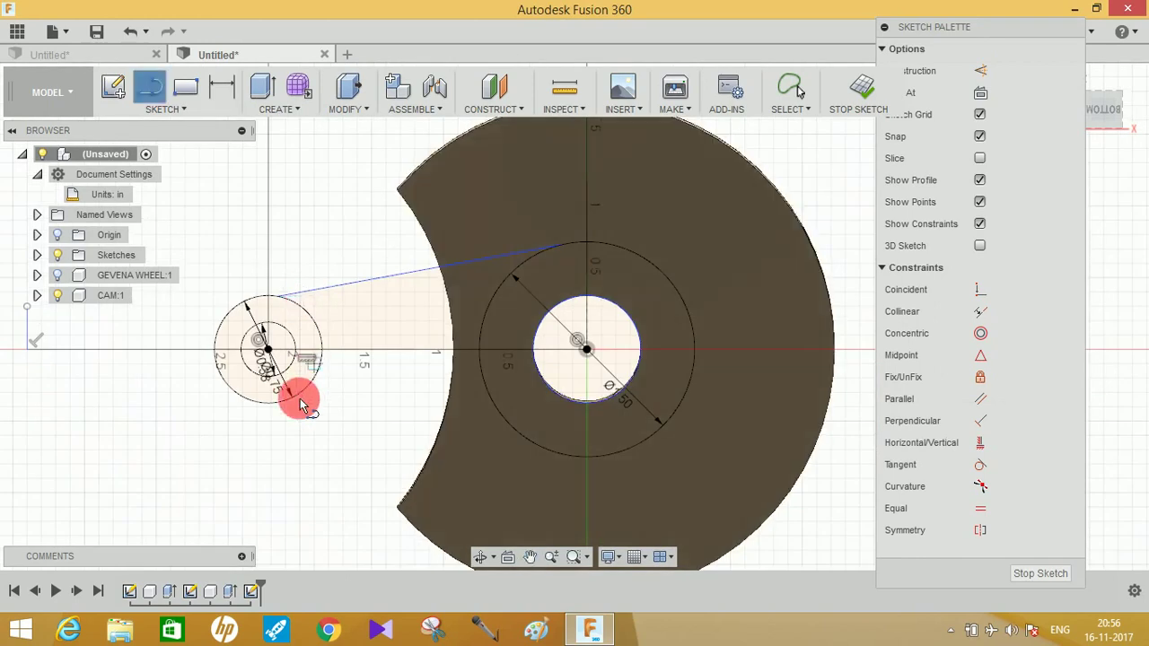
{"action": "left_click", "coordinate": [275, 409]}
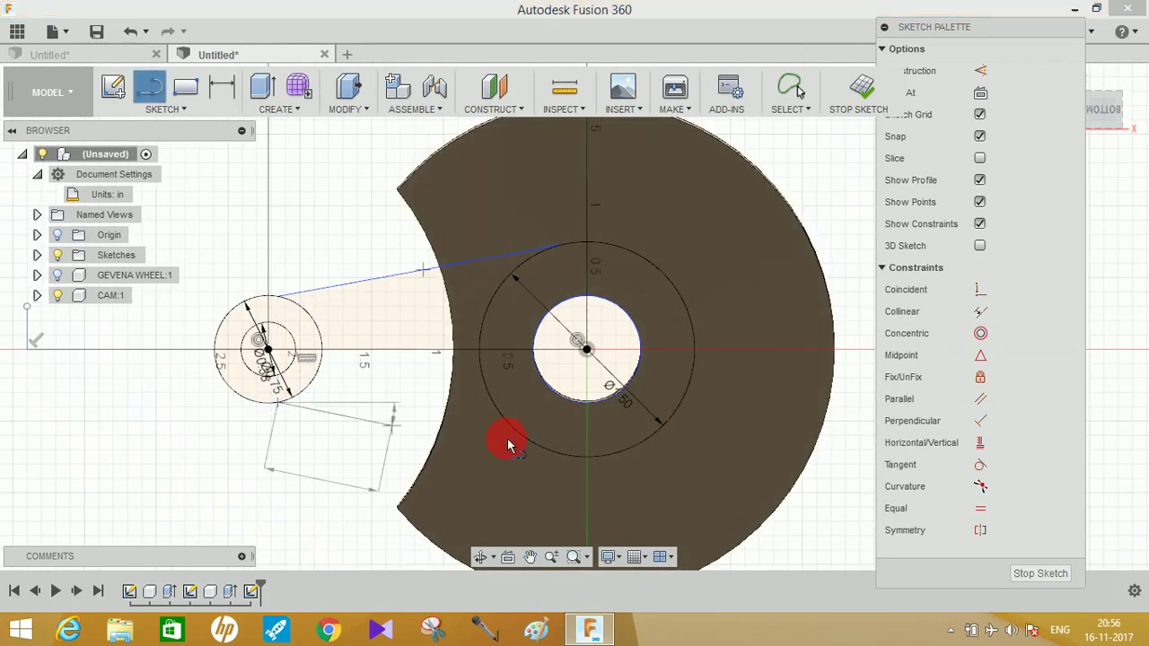
{"action": "left_click", "coordinate": [587, 456]}
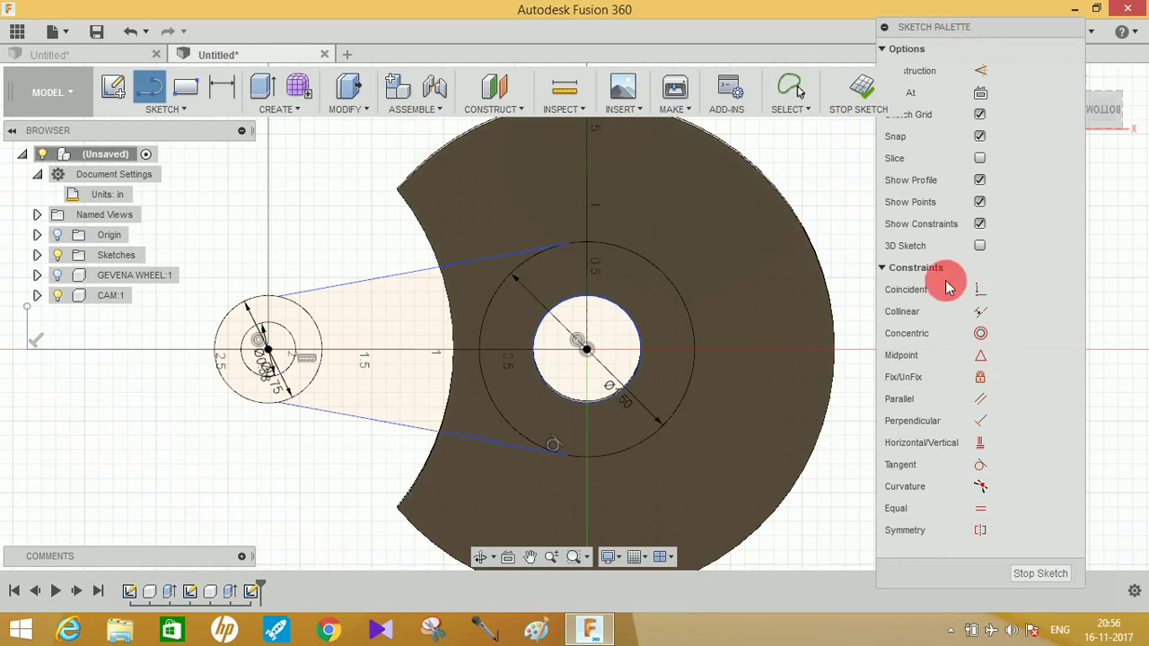
Apply tangent constraints between the arm's slanted side lines and the 1.5 in and 0.75 in circles
{"action": "left_click", "coordinate": [979, 476]}
{"action": "left_click", "coordinate": [423, 295]}
{"action": "left_click", "coordinate": [380, 280]}
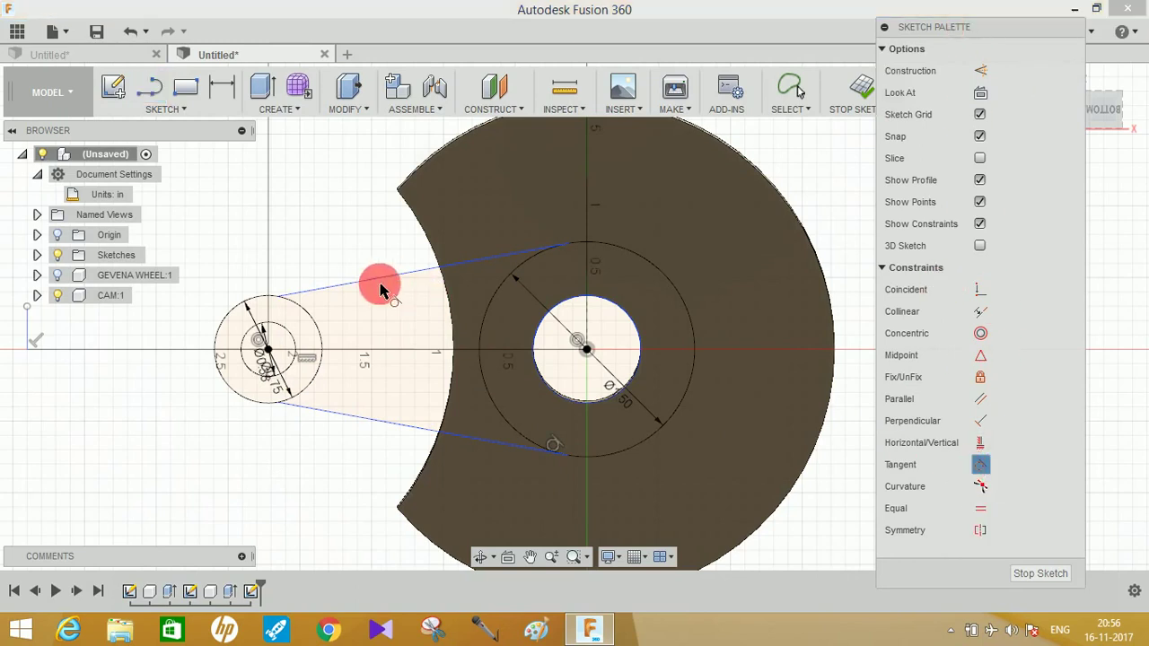
{"action": "left_click", "coordinate": [586, 261]}
{"action": "left_click", "coordinate": [607, 254]}
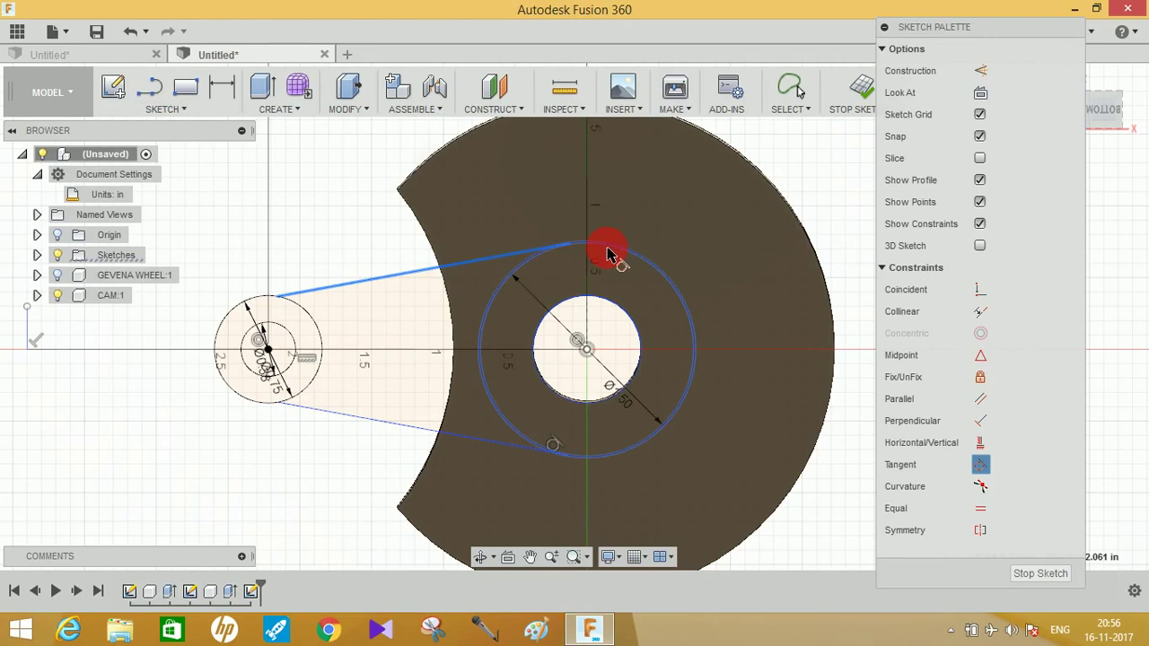
{"action": "left_click", "coordinate": [584, 253]}
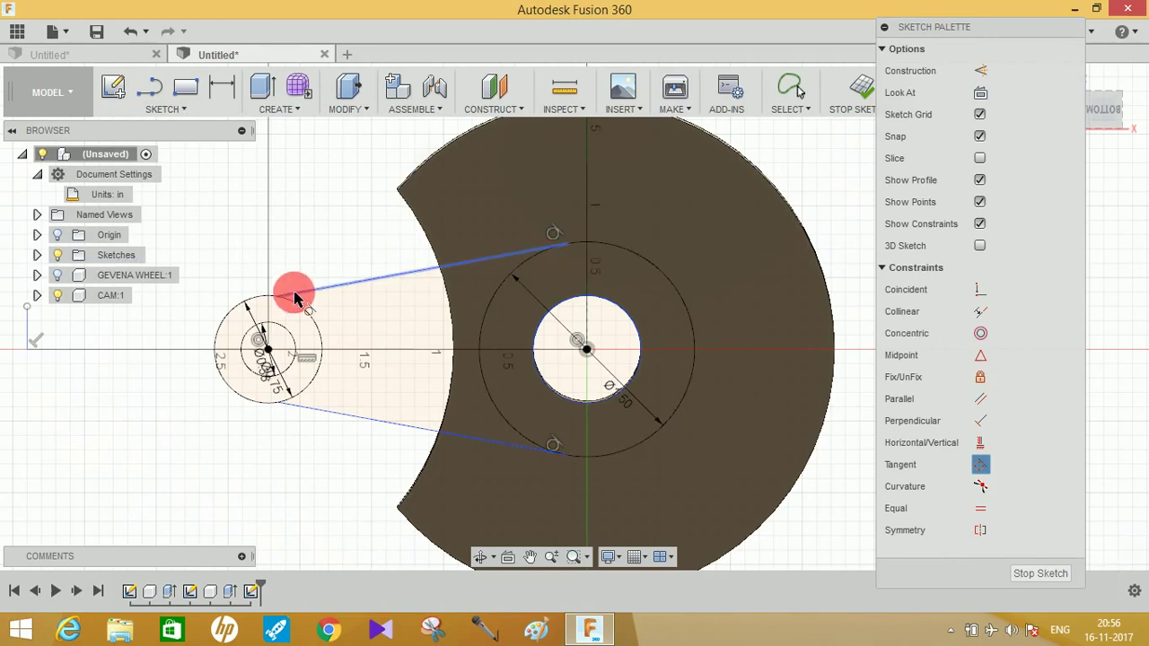
{"action": "left_click", "coordinate": [302, 315]}
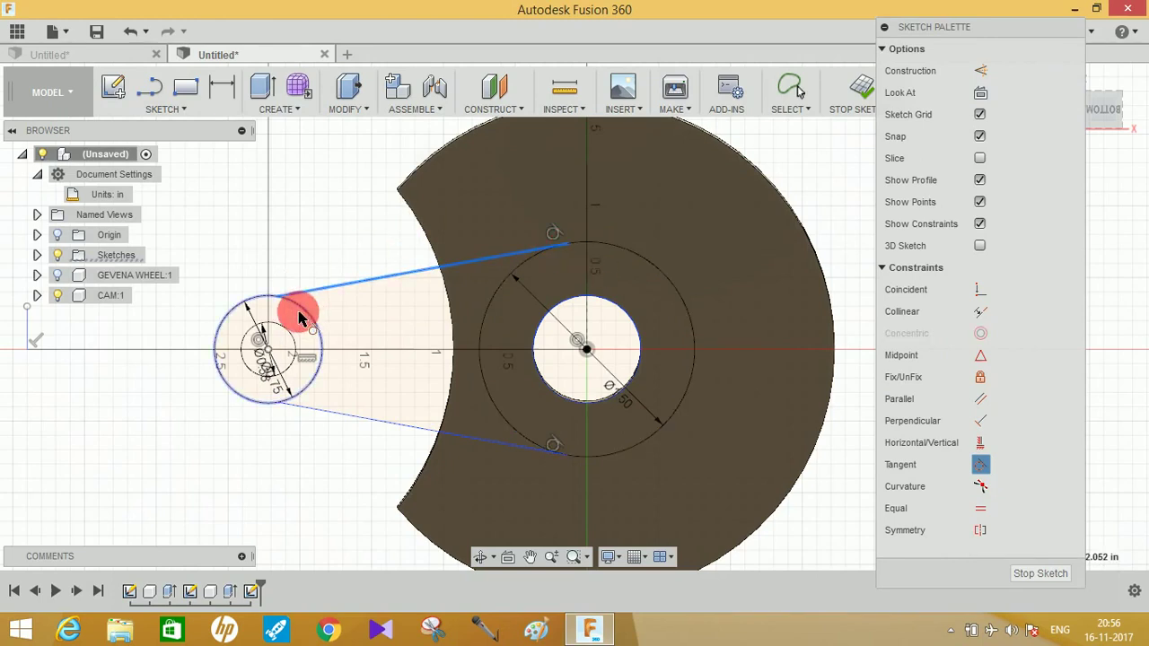
{"action": "left_click", "coordinate": [303, 418]}
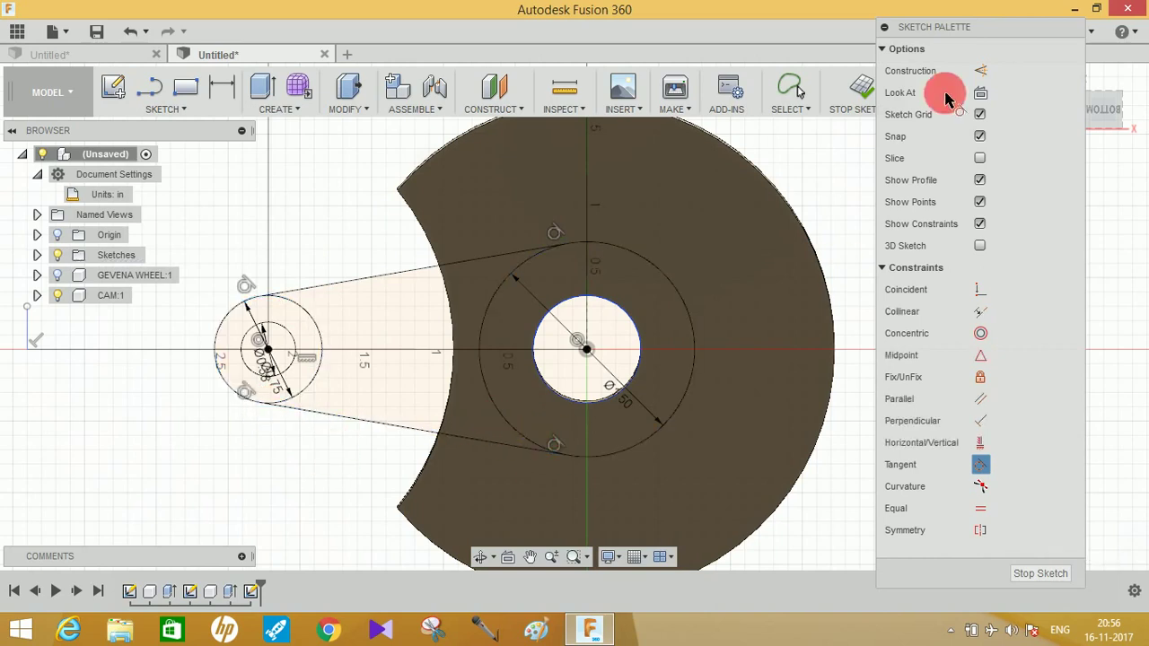
Extrude all crank arm regions except the two holes by 0.3 in beneath the CAM, joining them to it
{"action": "left_click", "coordinate": [266, 90]}
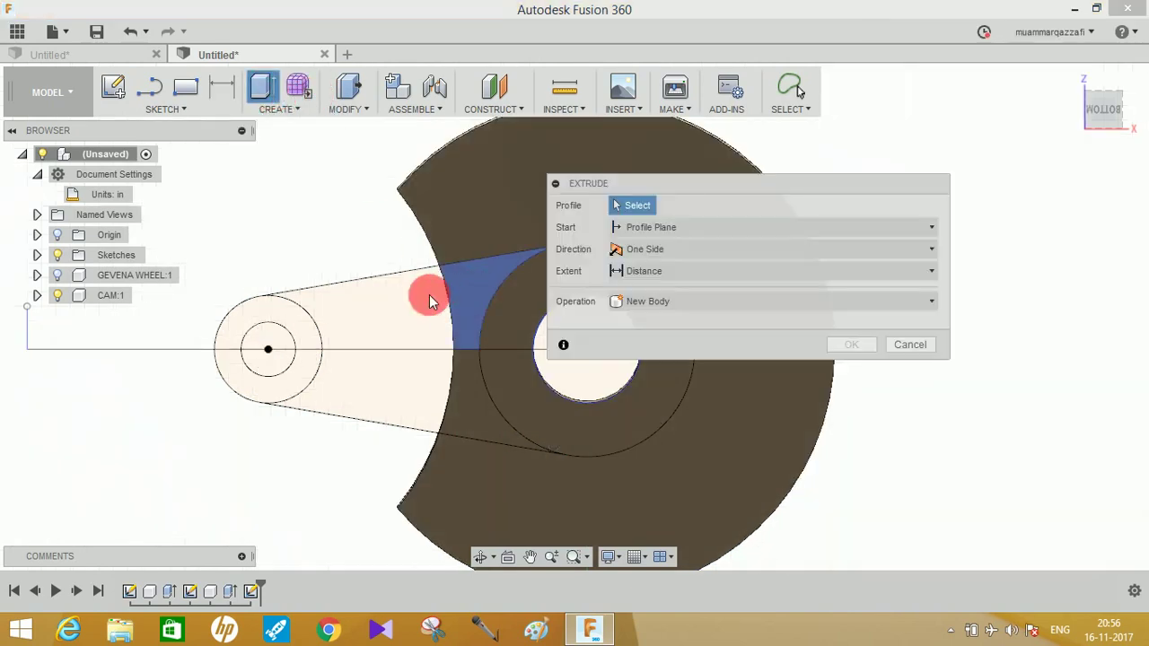
{"action": "left_click", "coordinate": [398, 278]}
{"action": "left_click", "coordinate": [440, 397]}
{"action": "left_click", "coordinate": [471, 291]}
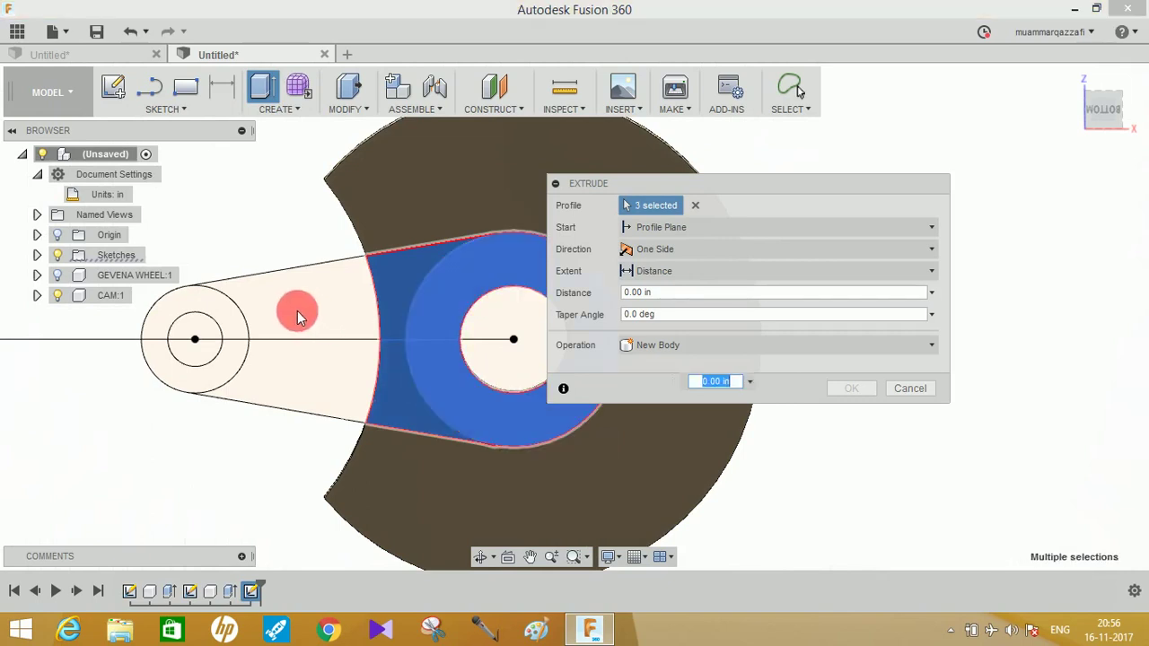
{"action": "left_click", "coordinate": [297, 311]}
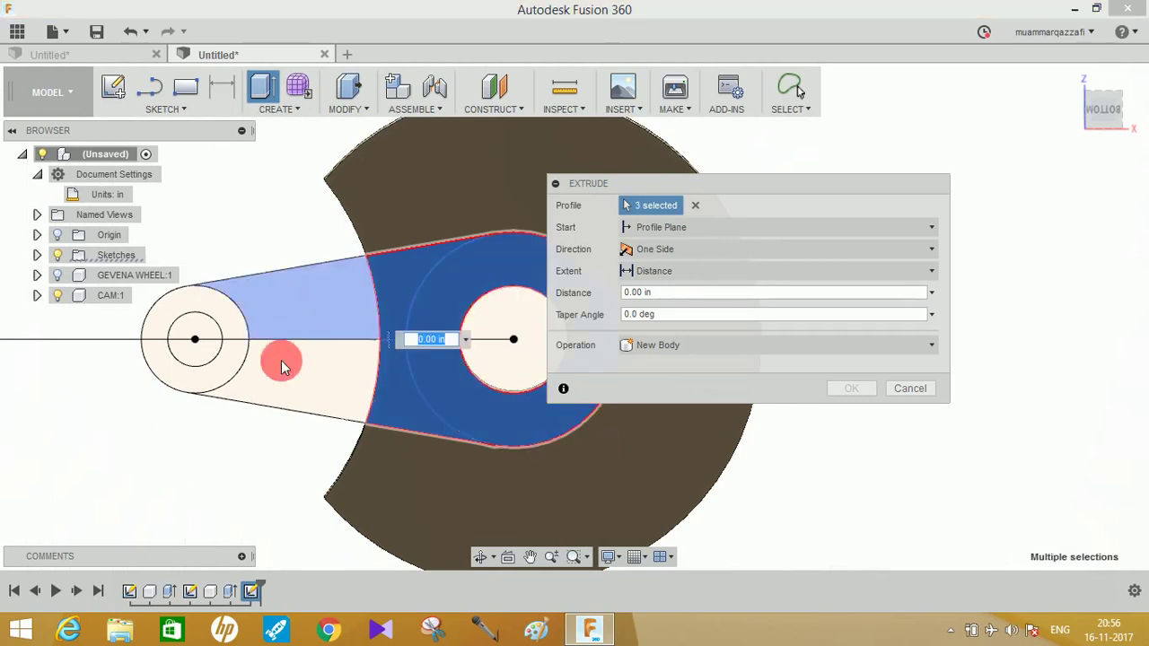
{"action": "left_click", "coordinate": [229, 323]}
{"action": "middle_click_drag", "start_coordinate": [338, 354], "coordinate": [681, 331], "text": "shift"}
{"action": "left_click_drag", "start_coordinate": [686, 299], "coordinate": [572, 298]}
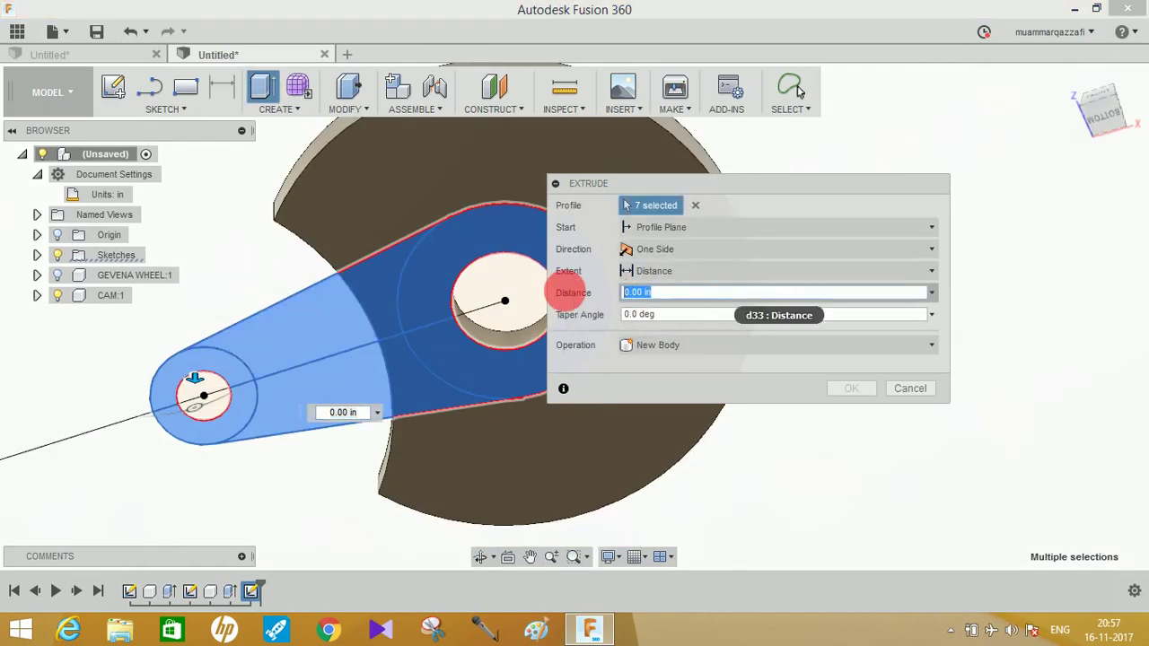
{"action": "type", "text": "0.9"}
{"action": "key", "text": "BackSpace"}
{"action": "type", "text": "3"}
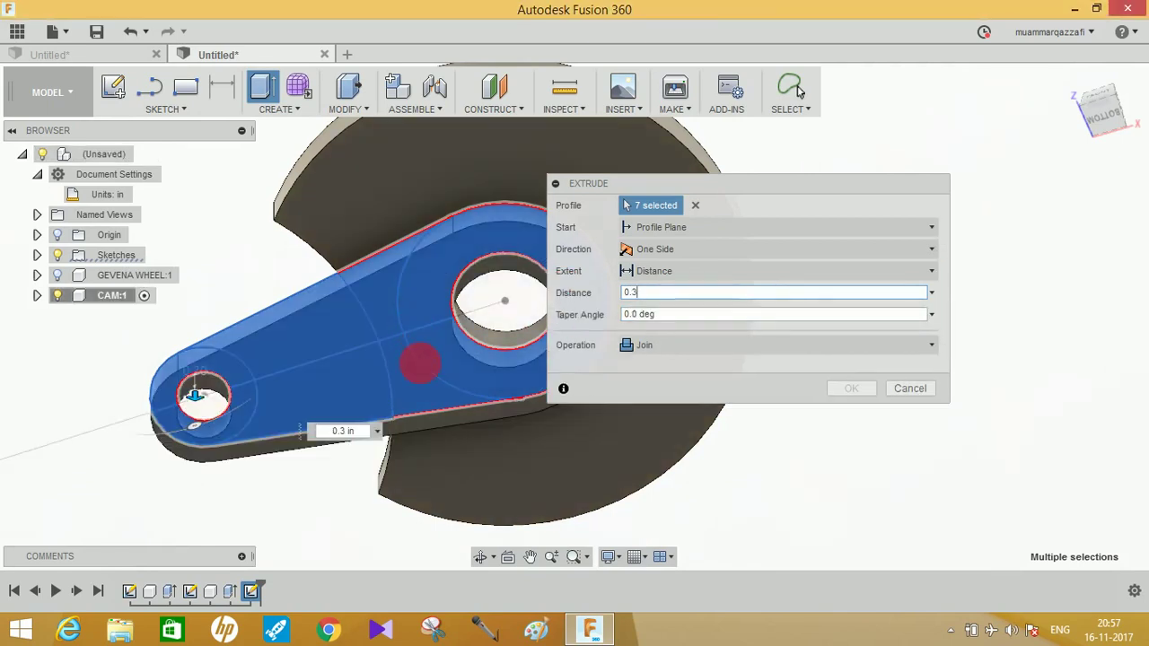
{"action": "middle_click_drag", "start_coordinate": [429, 402], "coordinate": [795, 385], "text": "shift"}
{"action": "left_click", "coordinate": [846, 390]}
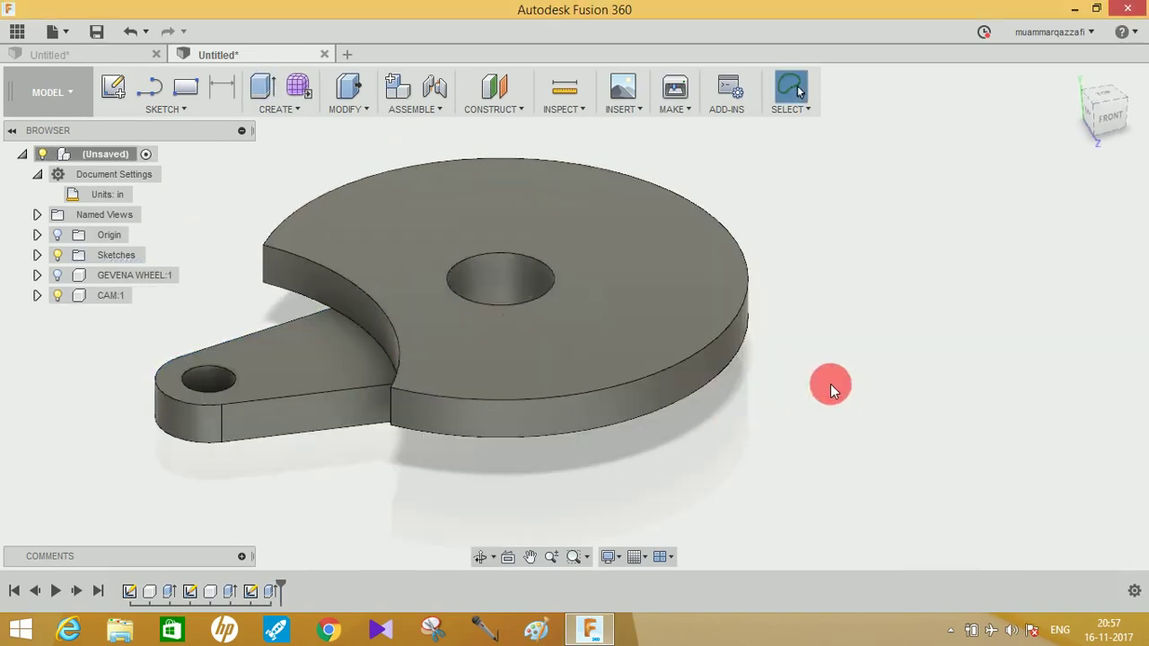
{"action": "middle_click_drag", "start_coordinate": [839, 368], "coordinate": [955, 338]}
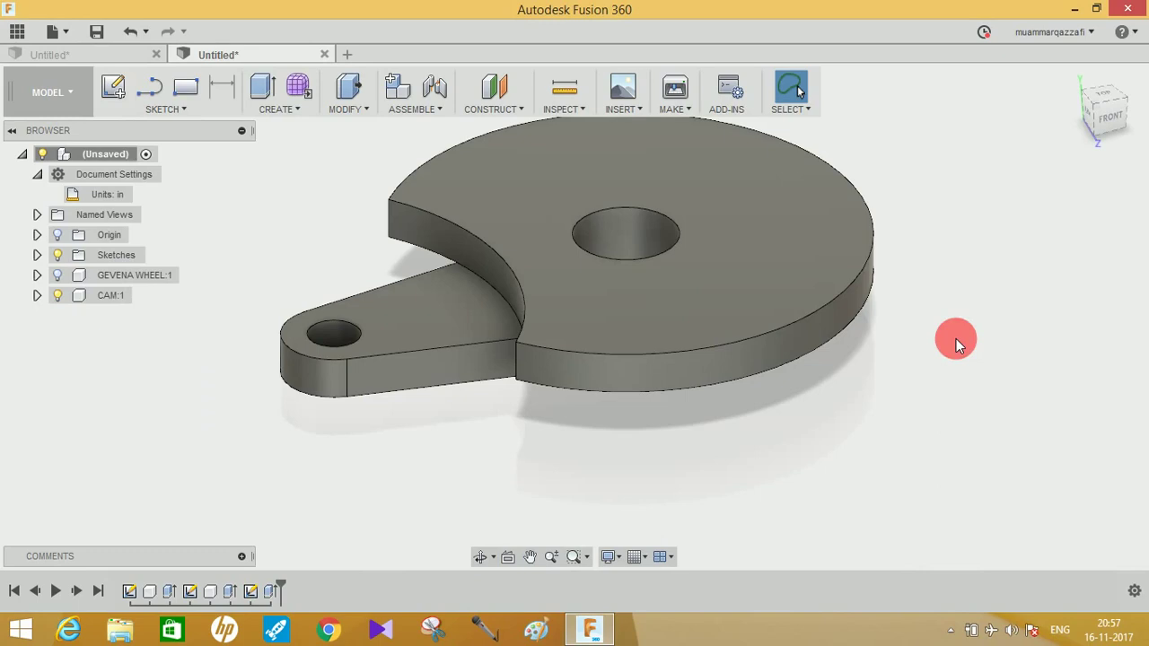
Create a sketch on the crank arm's upper face and draw a circle matching the edge of the arm's small hole
{"action": "left_click", "coordinate": [391, 329]}
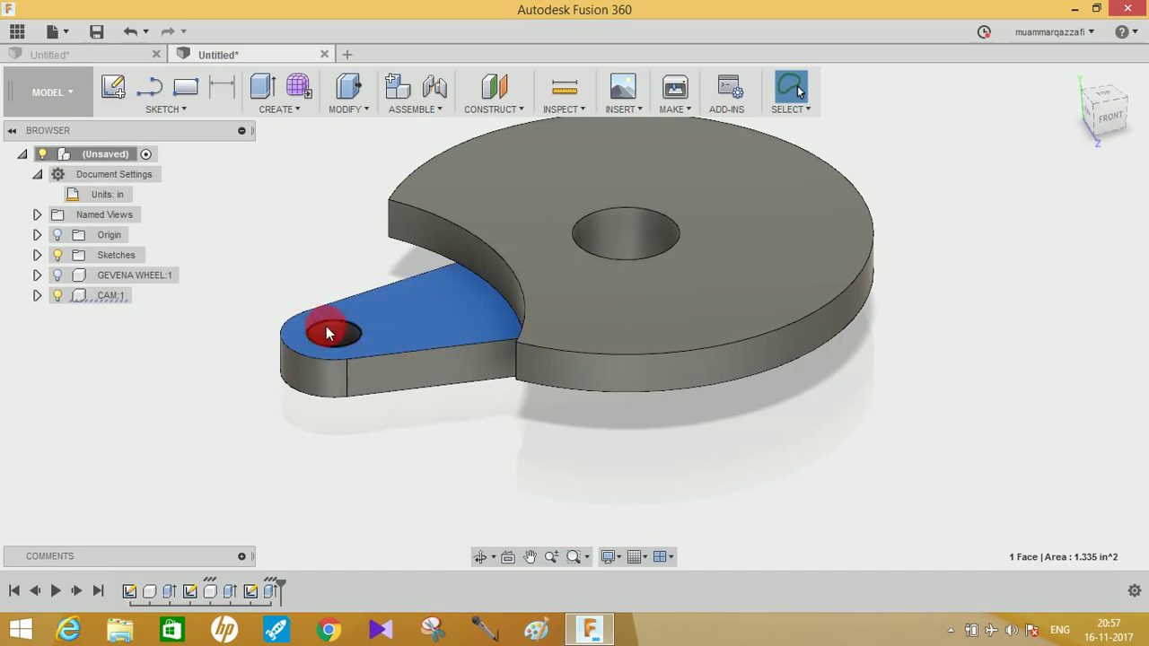
{"action": "right_click", "coordinate": [388, 325]}
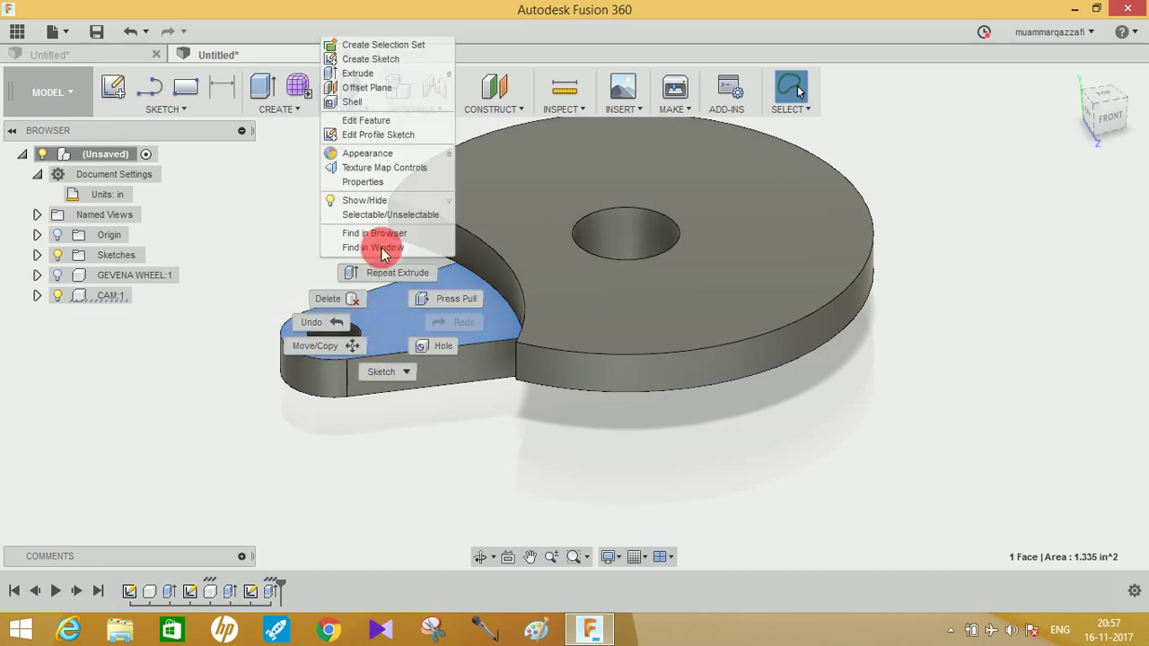
{"action": "left_click", "coordinate": [371, 58]}
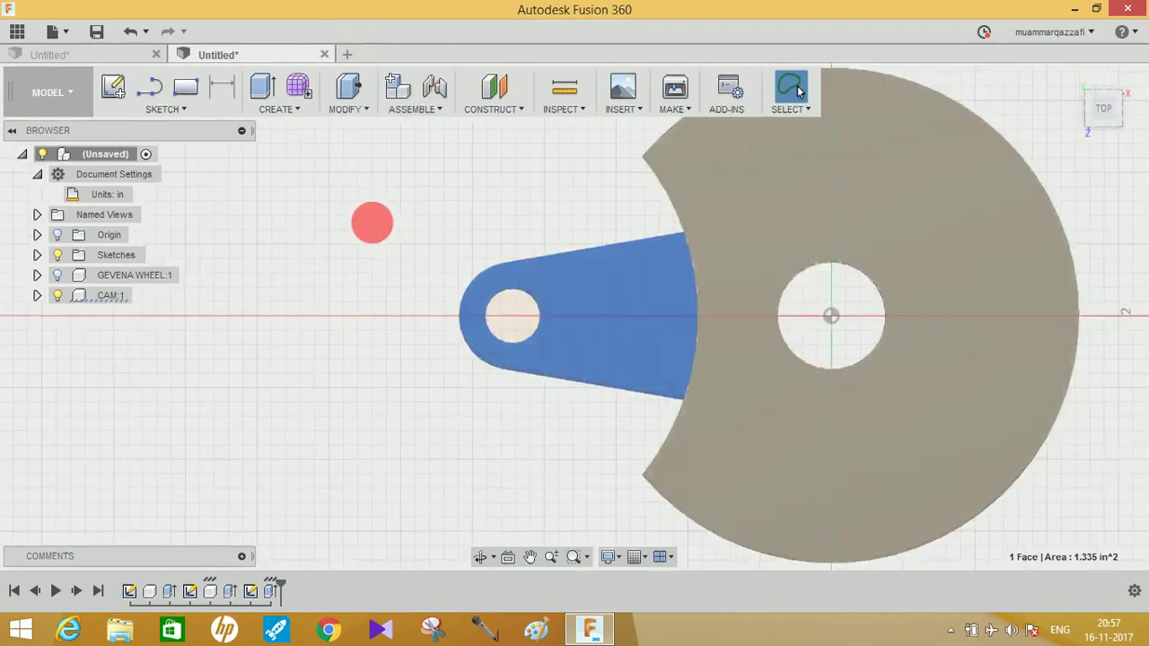
{"action": "key", "text": "c"}
{"action": "left_click_drag", "start_coordinate": [516, 319], "coordinate": [539, 341]}
Extrude the circle at the arm's small hole 0.3 in upward as a pin, using the Join operation
{"action": "middle_click_drag", "start_coordinate": [543, 301], "coordinate": [530, 244], "text": "shift"}
{"action": "left_click", "coordinate": [274, 85]}
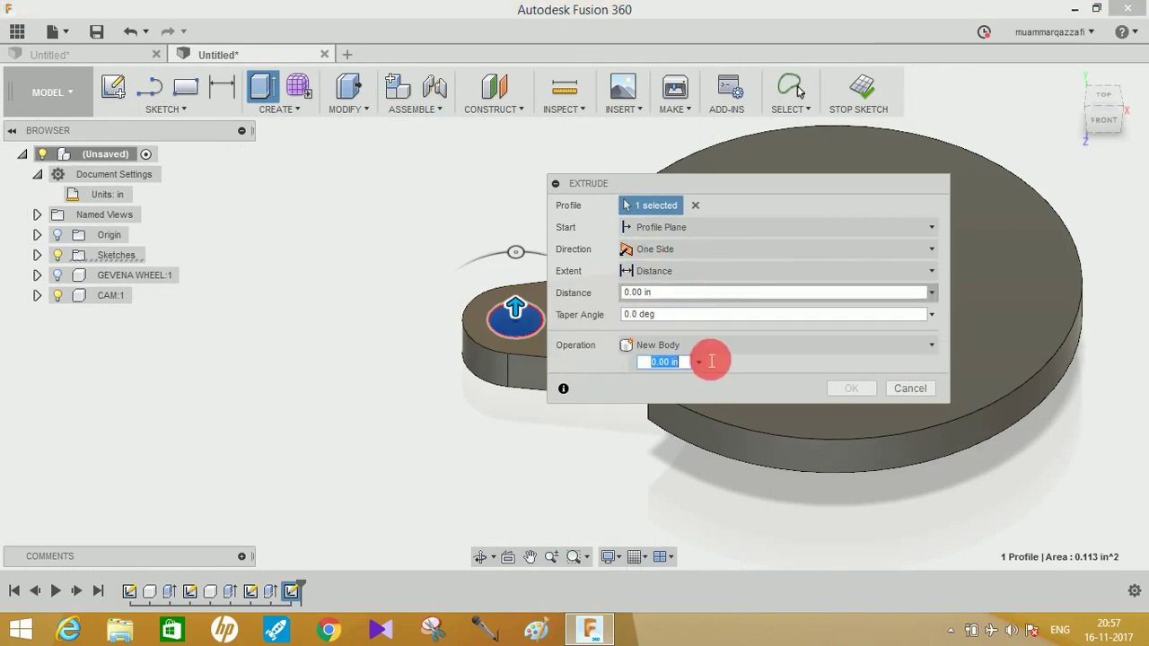
{"action": "left_click_drag", "start_coordinate": [680, 300], "coordinate": [542, 295]}
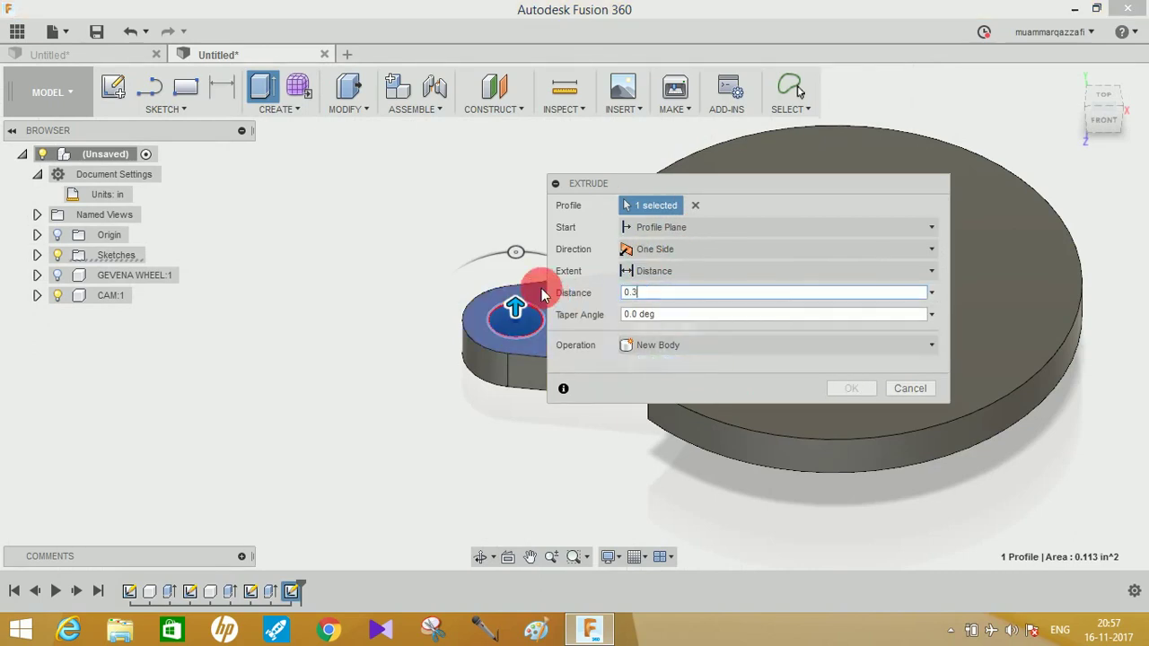
{"action": "left_click", "coordinate": [674, 347]}
{"action": "left_click", "coordinate": [675, 366]}
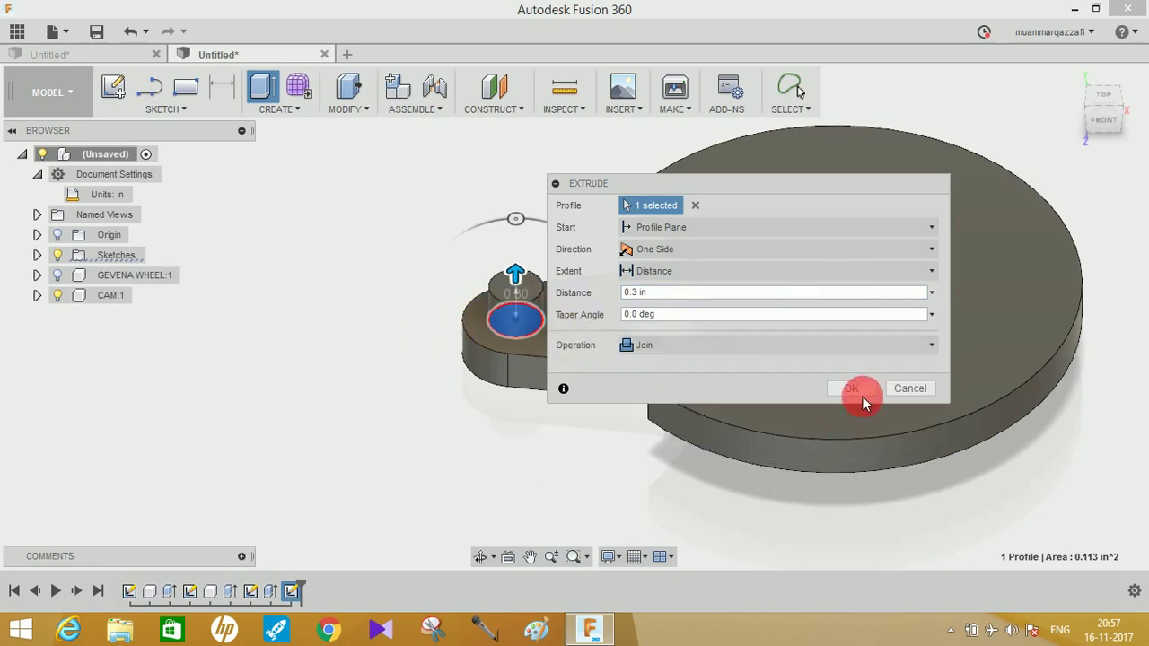
{"action": "left_click", "coordinate": [858, 392]}
{"action": "middle_click_drag", "start_coordinate": [680, 275], "coordinate": [559, 308], "text": "shift"}
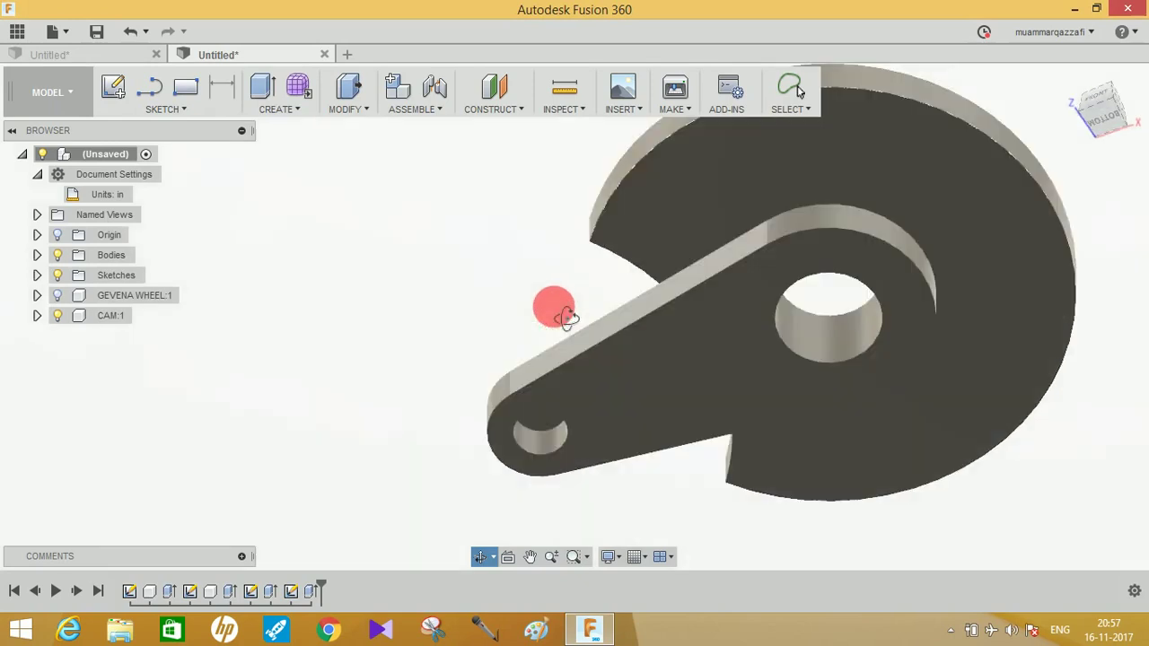
Extrude the circle at the crank arm's small hole 0.3 in downward to fill the hole, using the Join operation
{"action": "left_click", "coordinate": [269, 97]}
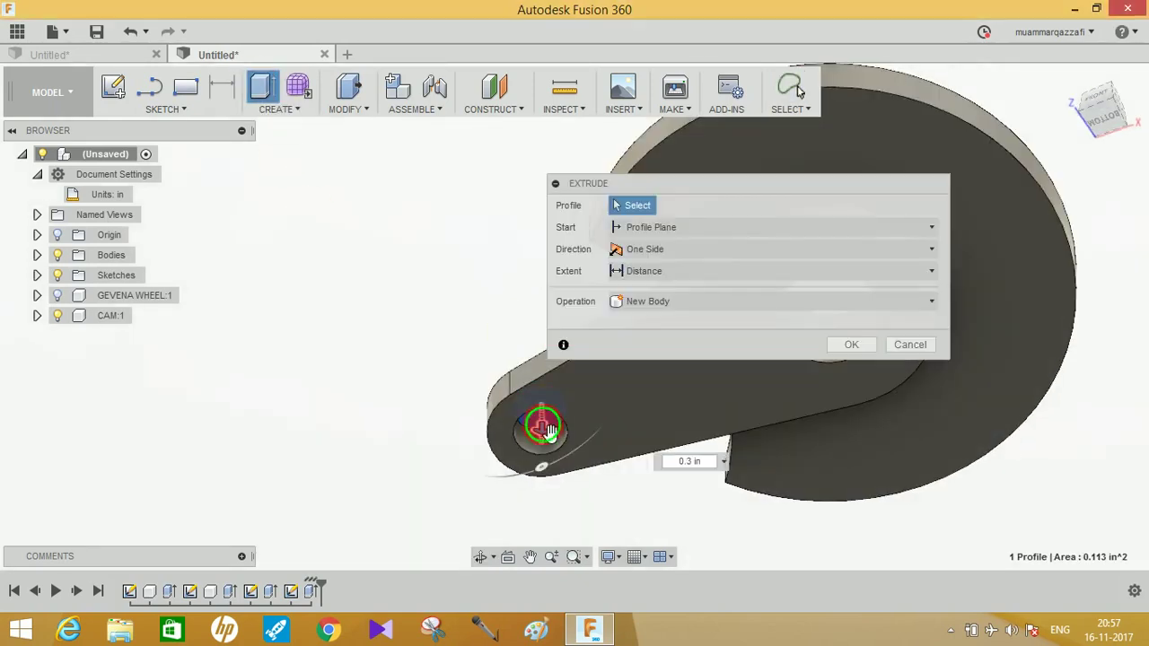
{"action": "left_click", "coordinate": [544, 423]}
{"action": "left_click_drag", "start_coordinate": [550, 455], "coordinate": [551, 460]}
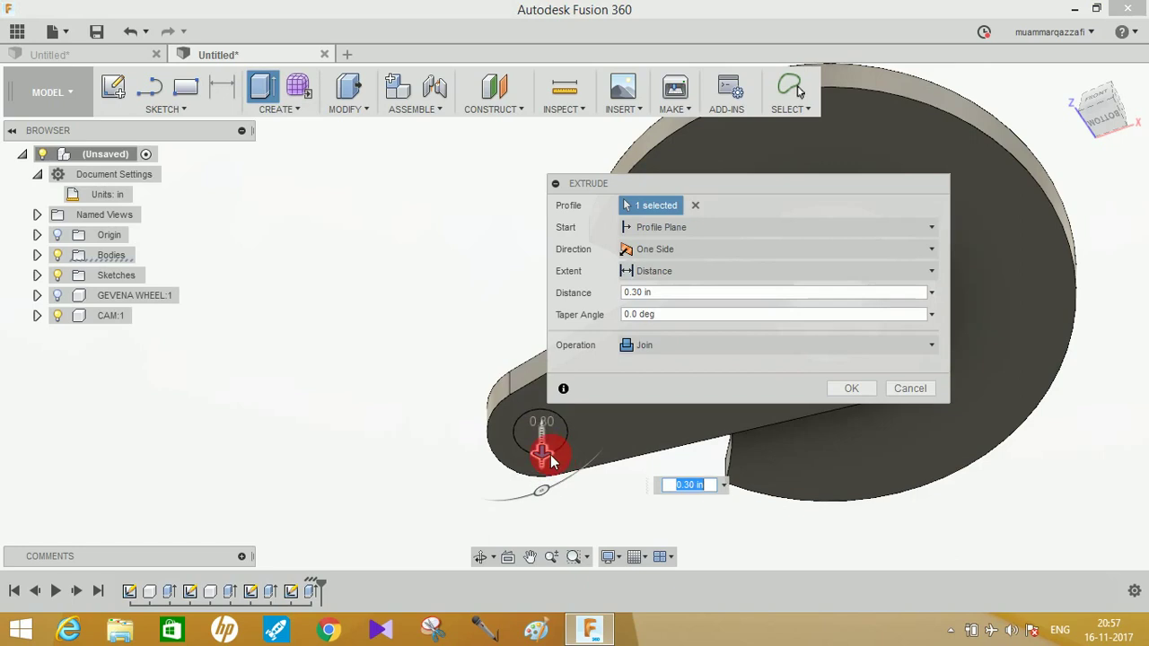
{"action": "left_click", "coordinate": [836, 389]}
{"action": "middle_click_drag", "start_coordinate": [663, 385], "coordinate": [719, 409], "text": "shift"}
{"action": "middle_click_drag", "start_coordinate": [754, 449], "coordinate": [767, 464], "text": "shift"}
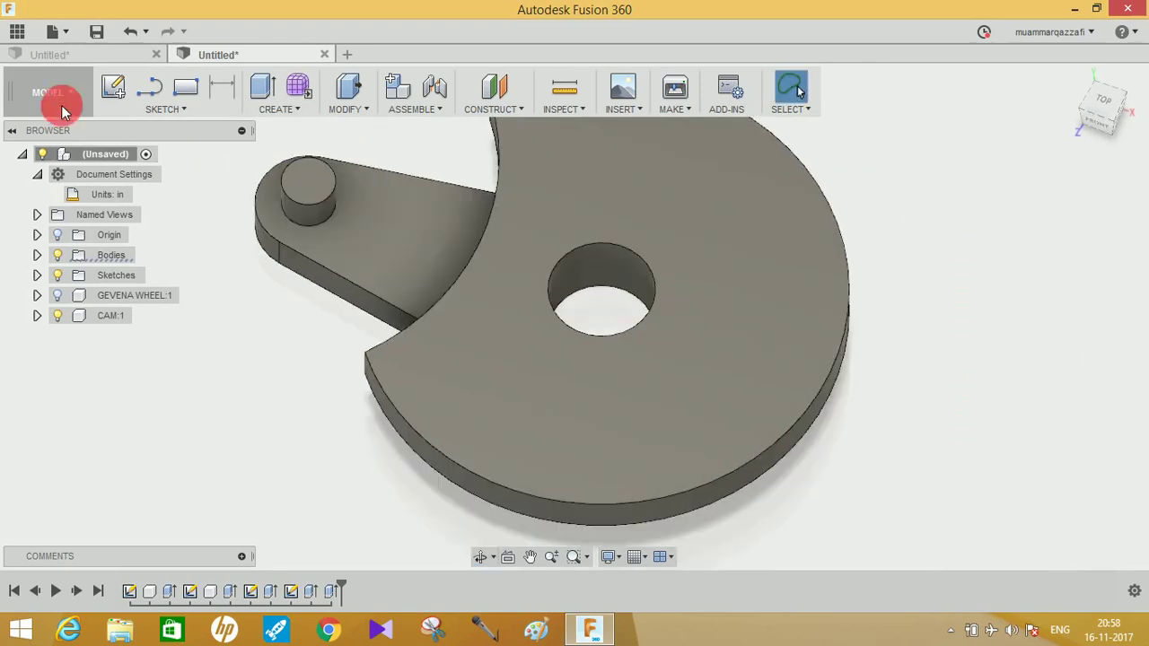
Examine the finished Geneva wheel assembly in the other open document and return to the current design
{"action": "left_click", "coordinate": [51, 55]}
{"action": "middle_click_drag", "start_coordinate": [825, 374], "coordinate": [731, 429], "text": "shift"}
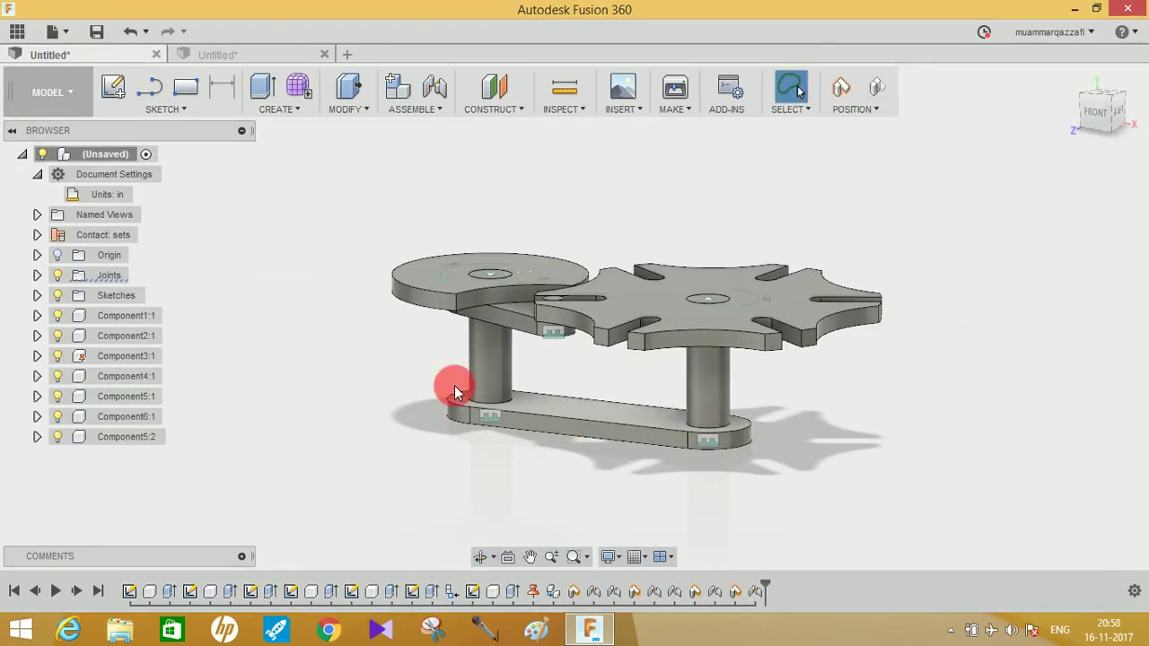
{"action": "left_click", "coordinate": [215, 56]}
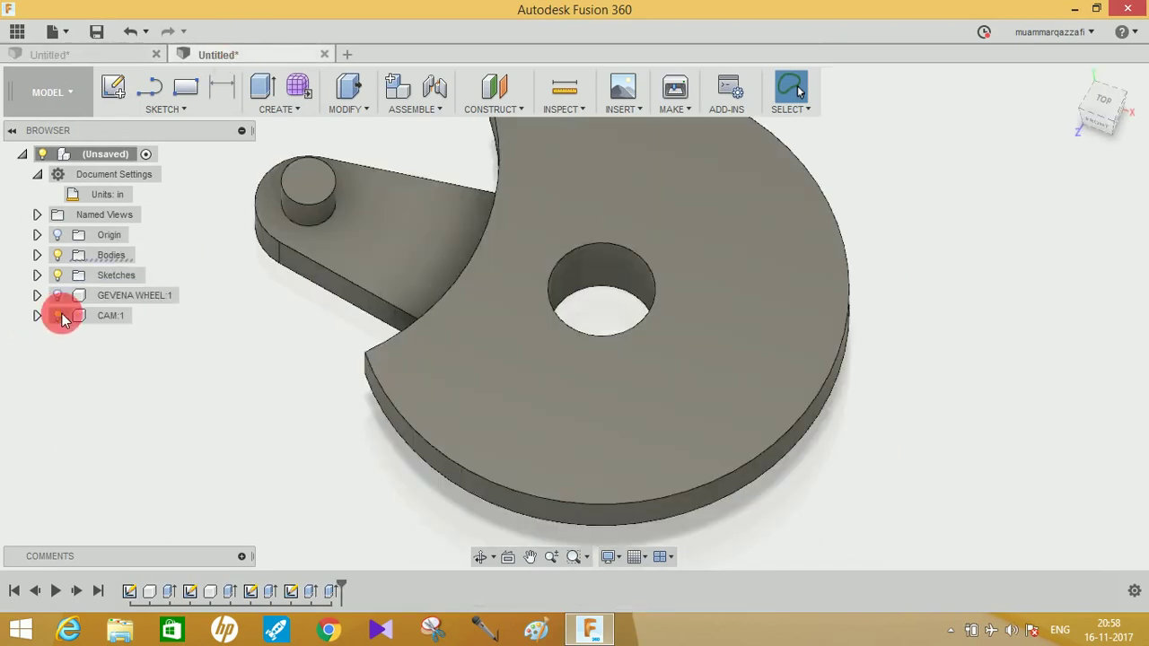
{"action": "left_click", "coordinate": [60, 316]}
{"action": "left_click", "coordinate": [58, 296]}
{"action": "left_click", "coordinate": [118, 90]}
{"action": "middle_click_drag", "start_coordinate": [324, 300], "coordinate": [449, 380]}
{"action": "middle_click_drag", "start_coordinate": [533, 364], "coordinate": [529, 319], "text": "shift"}
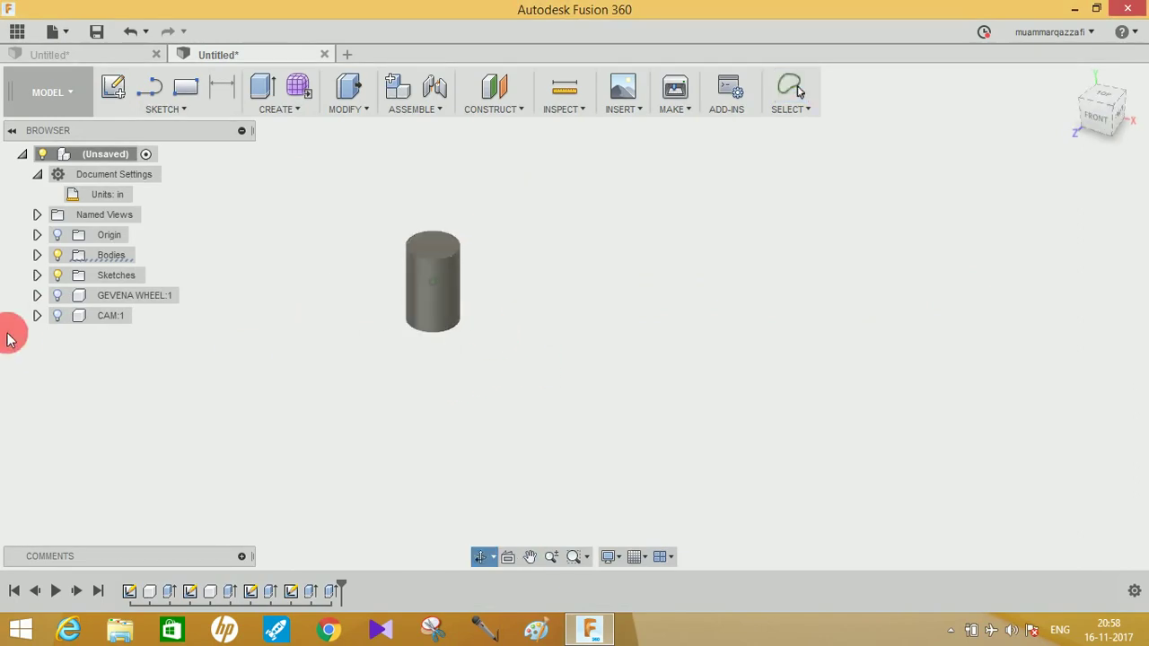
{"action": "left_click", "coordinate": [56, 315]}
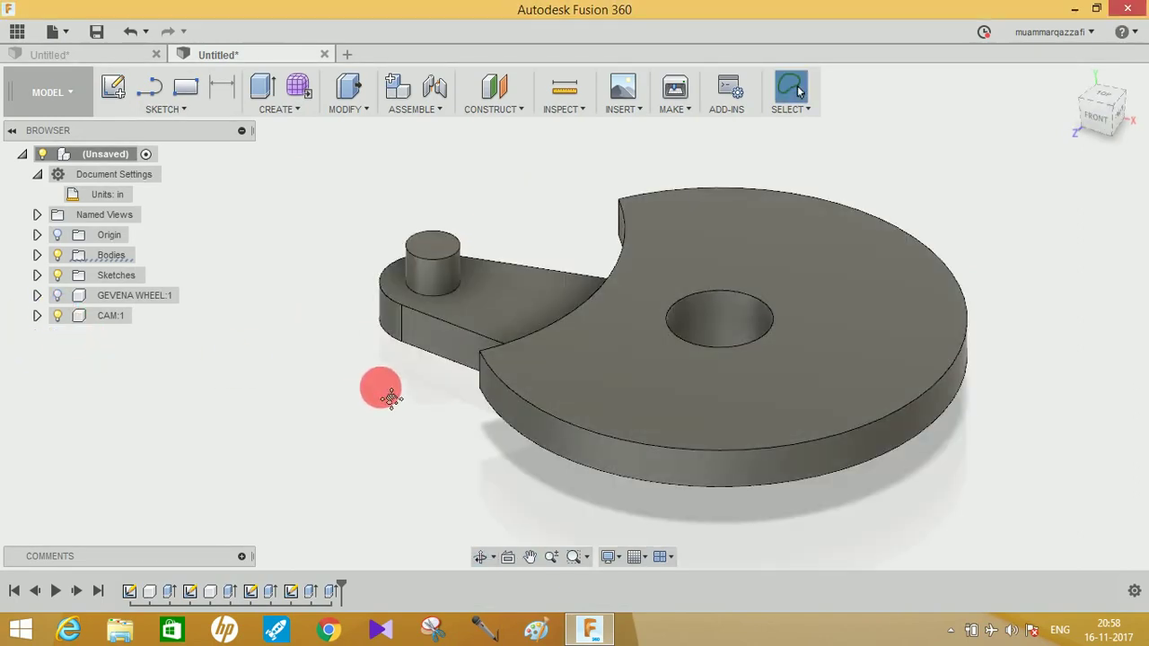
Move the CAM component away from the pin to check whether the pin is a separate body
{"action": "middle_click_drag", "start_coordinate": [379, 387], "coordinate": [386, 391]}
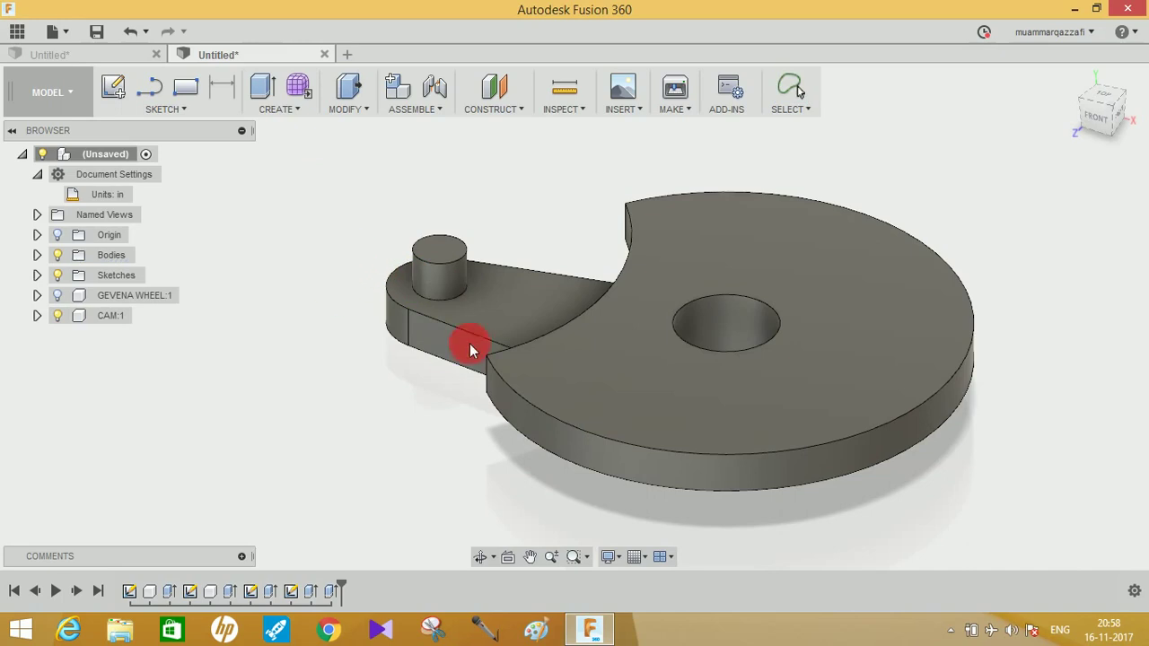
{"action": "left_click_drag", "start_coordinate": [468, 362], "coordinate": [277, 346]}
{"action": "left_click_drag", "start_coordinate": [456, 409], "coordinate": [669, 229]}
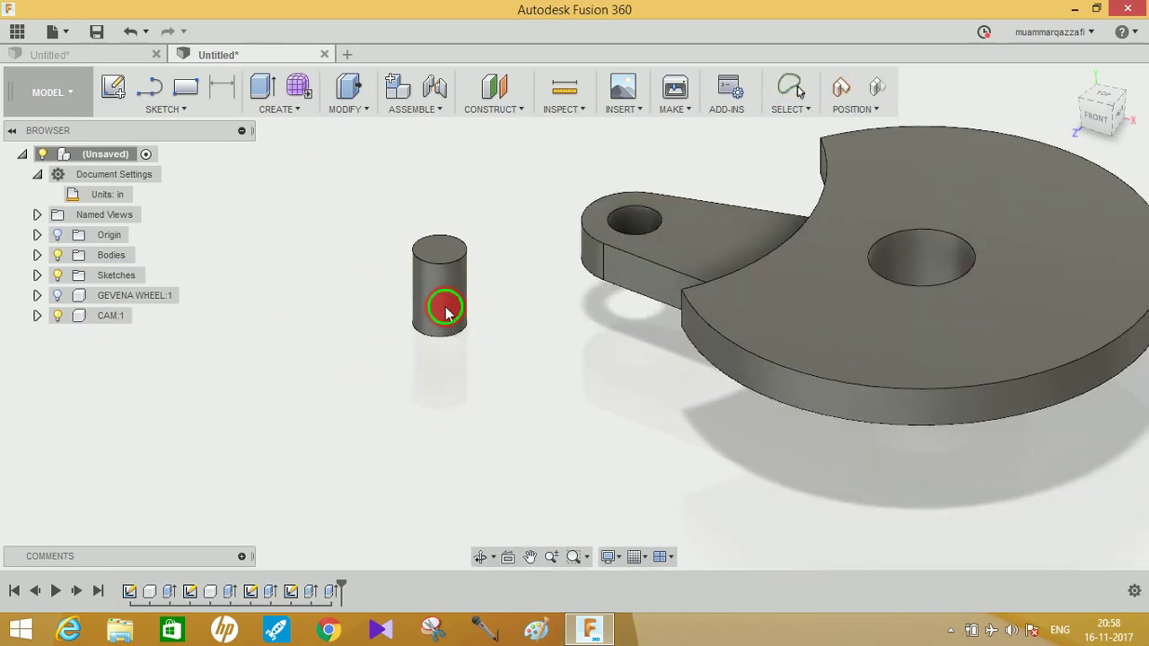
{"action": "left_click", "coordinate": [447, 313]}
{"action": "left_click", "coordinate": [580, 341]}
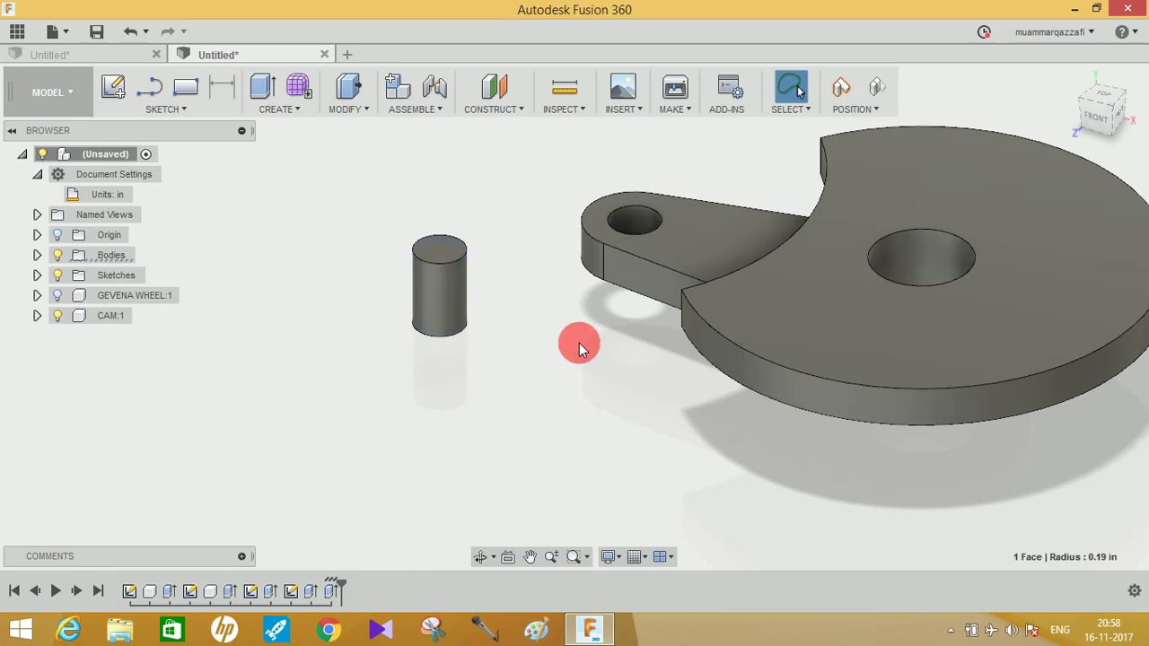
Delete the two pin extrusions at the end of the timeline, keeping the circle sketch
{"action": "left_click", "coordinate": [330, 593]}
{"action": "left_click_drag", "start_coordinate": [281, 595], "coordinate": [314, 597]}
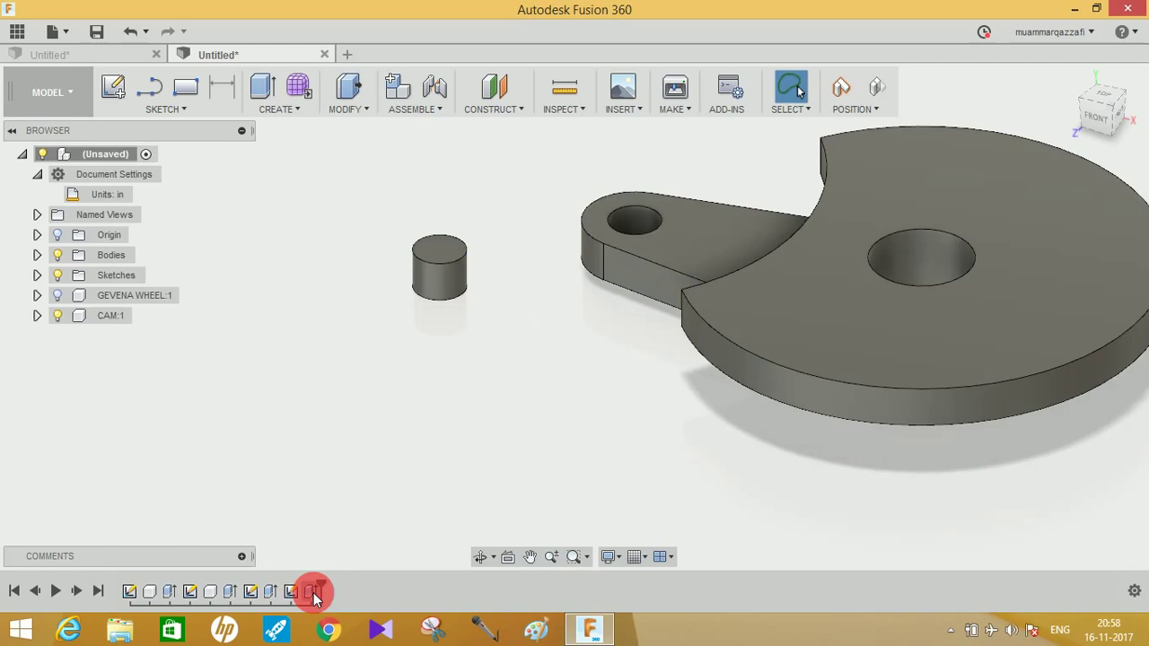
{"action": "left_click", "coordinate": [310, 593]}
{"action": "key", "text": "Delete"}
Create a sketch on the crank arm's underside and draw a circle matching the edge of the arm's small hole
{"action": "middle_click_drag", "start_coordinate": [628, 383], "coordinate": [679, 314], "text": "shift"}
{"action": "left_click", "coordinate": [679, 314]}
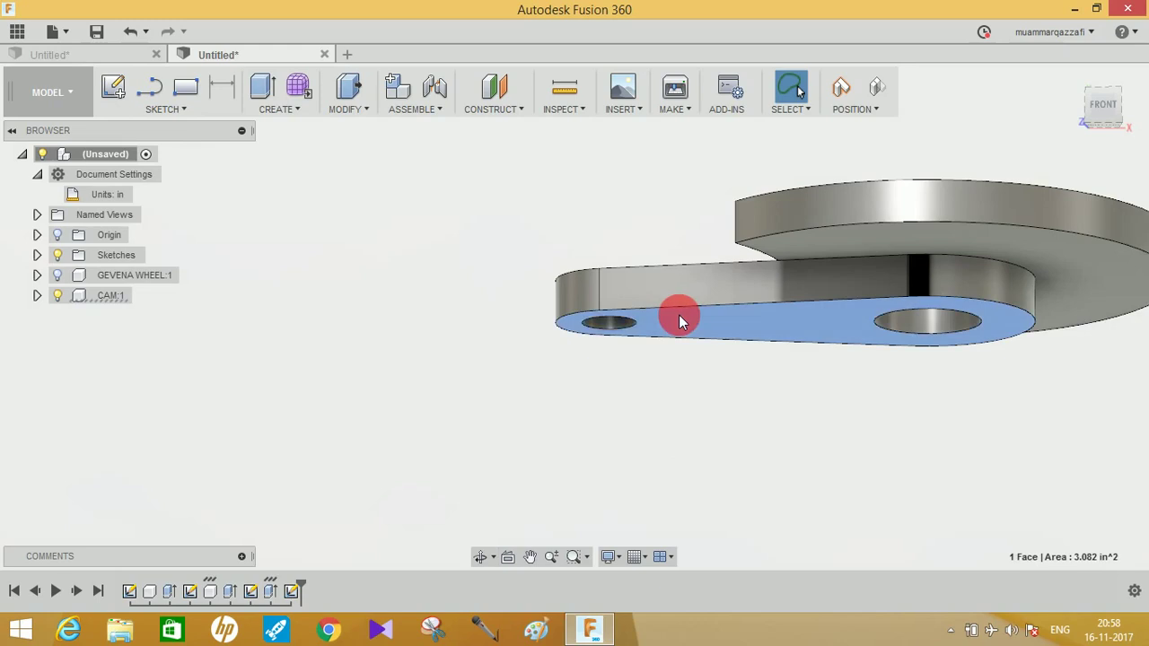
{"action": "right_click", "coordinate": [679, 315]}
{"action": "left_click", "coordinate": [672, 402]}
{"action": "left_click", "coordinate": [667, 340]}
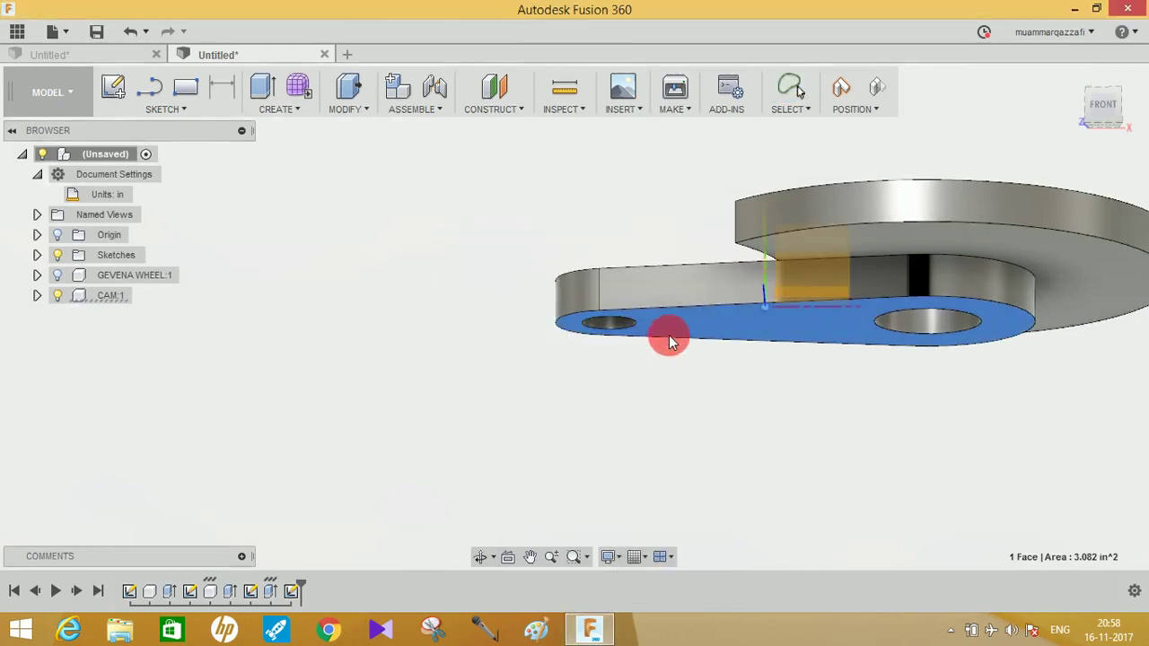
{"action": "key", "text": "c"}
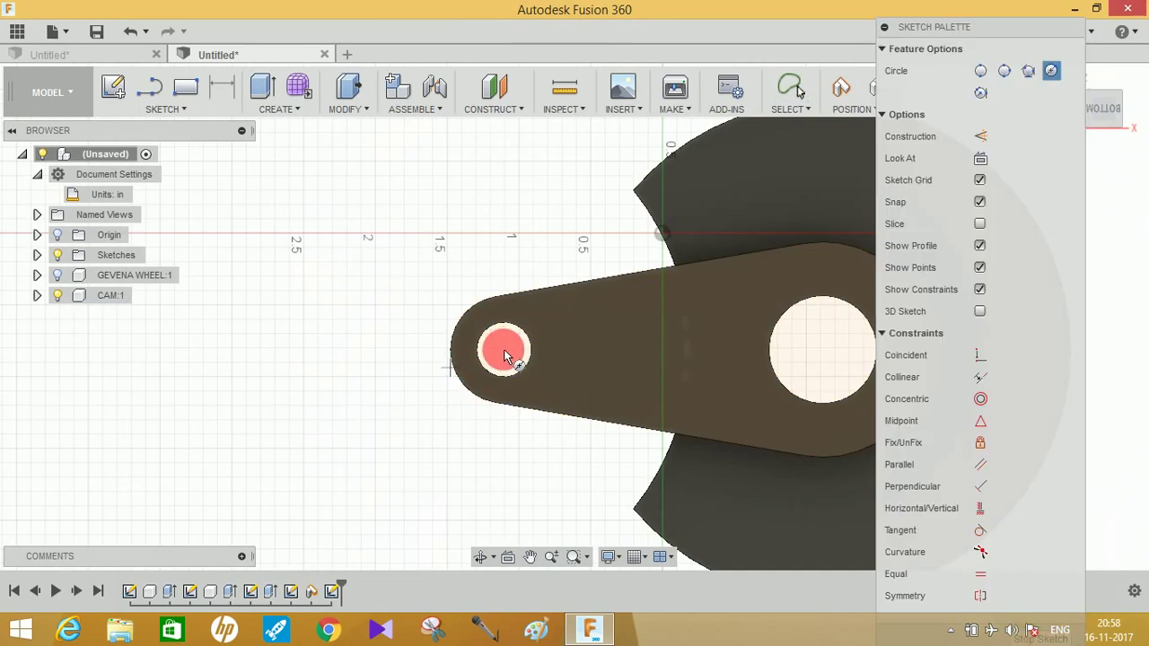
{"action": "left_click", "coordinate": [527, 368]}
Extrude the small-hole circle by -0.6 in with the Join operation to form the drive pin, and move the CAM to check the connection
{"action": "middle_click_drag", "start_coordinate": [546, 357], "coordinate": [567, 466], "text": "shift"}
{"action": "left_click", "coordinate": [258, 83]}
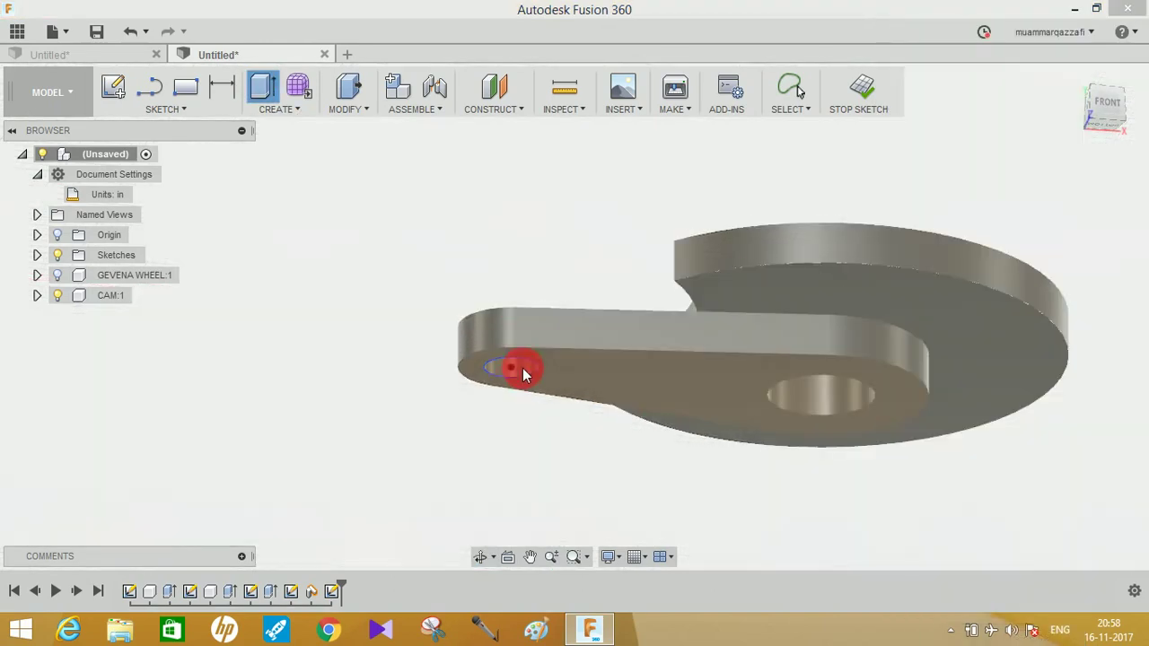
{"action": "left_click", "coordinate": [513, 371]}
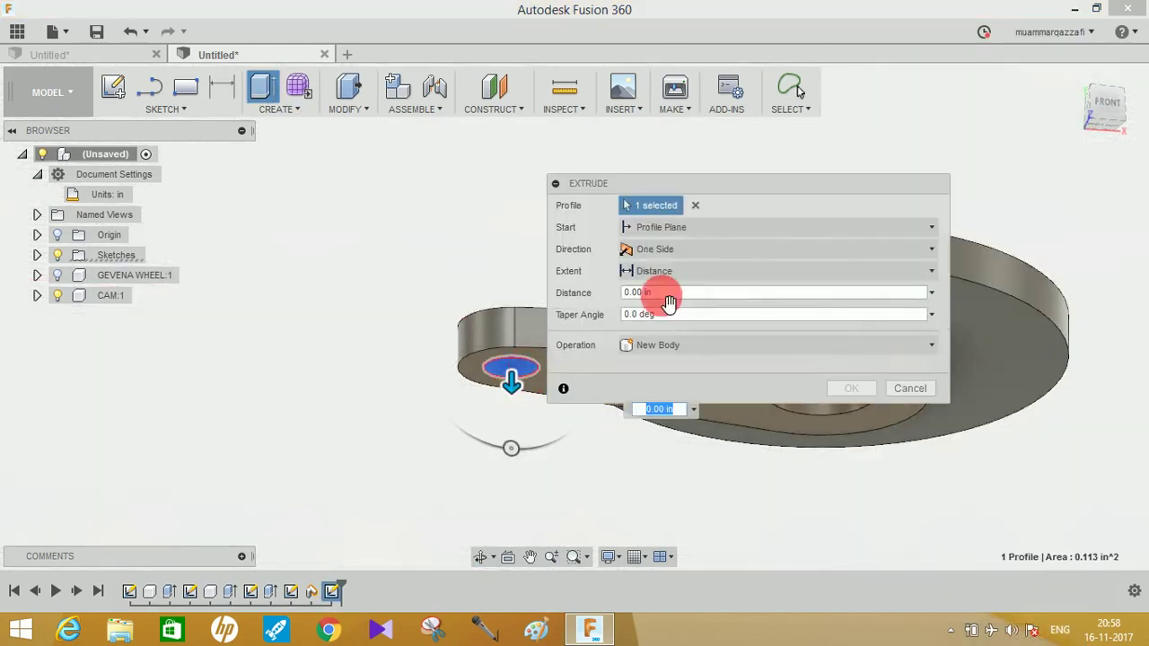
{"action": "left_click", "coordinate": [669, 296]}
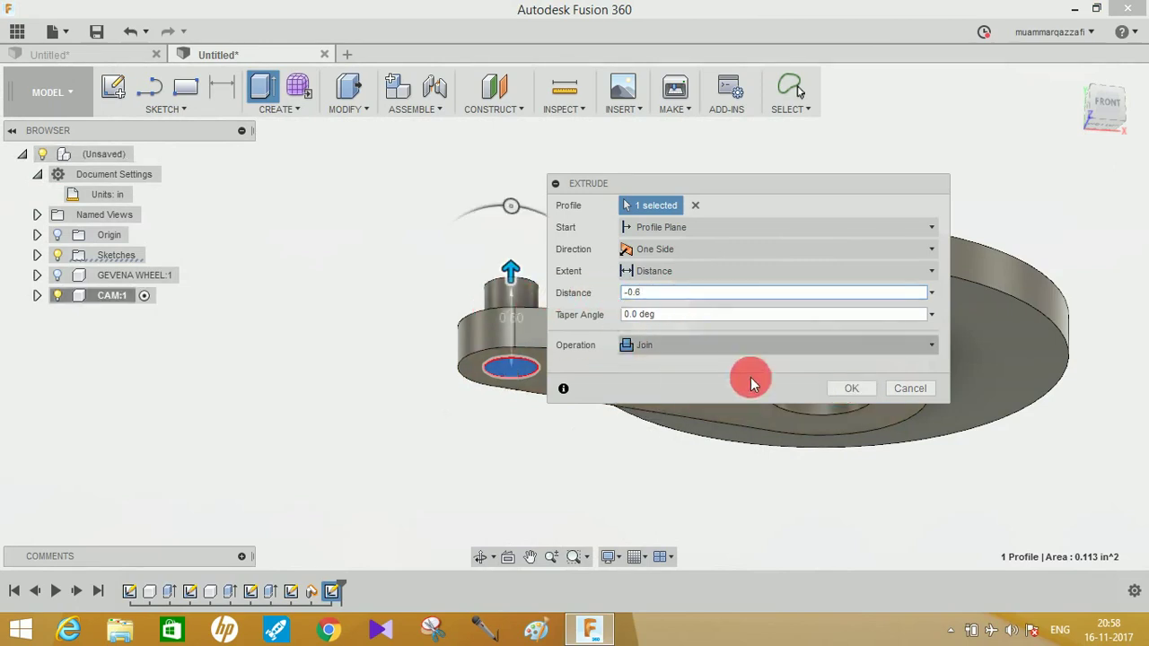
{"action": "left_click", "coordinate": [851, 389]}
{"action": "middle_click_drag", "start_coordinate": [759, 326], "coordinate": [514, 357], "text": "shift"}
{"action": "left_click_drag", "start_coordinate": [514, 354], "coordinate": [460, 358]}
{"action": "left_click_drag", "start_coordinate": [582, 412], "coordinate": [462, 375]}
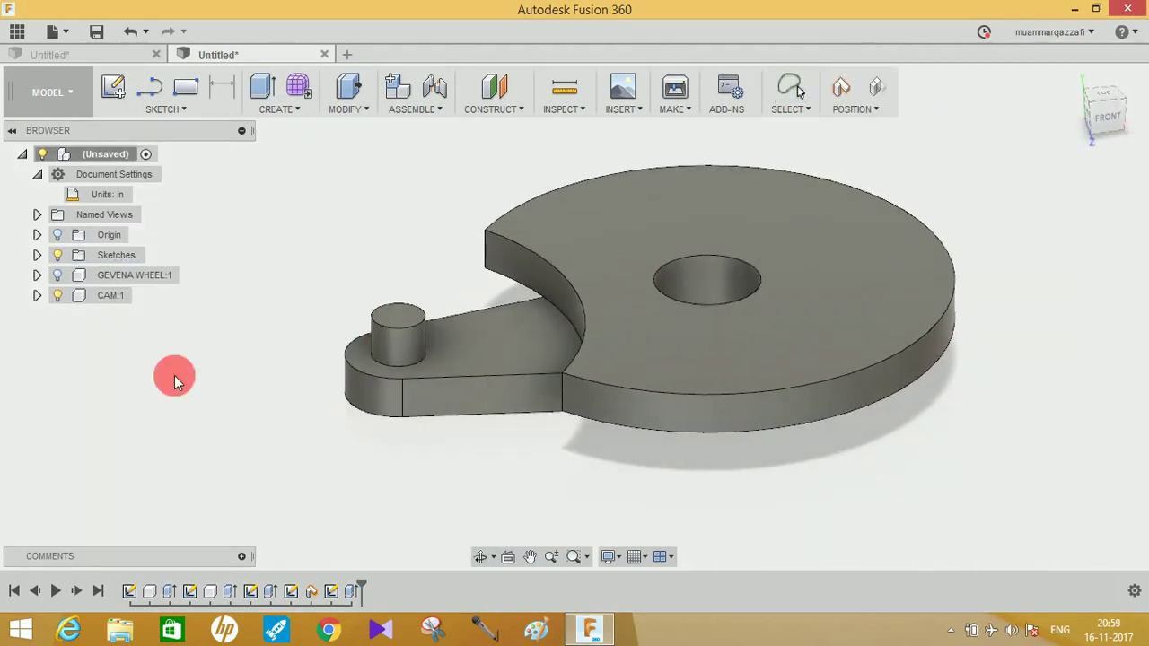
Hide the CAM component and create a sketch on the horizontal origin plane, seen from the top
{"action": "left_click", "coordinate": [58, 296]}
{"action": "left_click", "coordinate": [113, 86]}
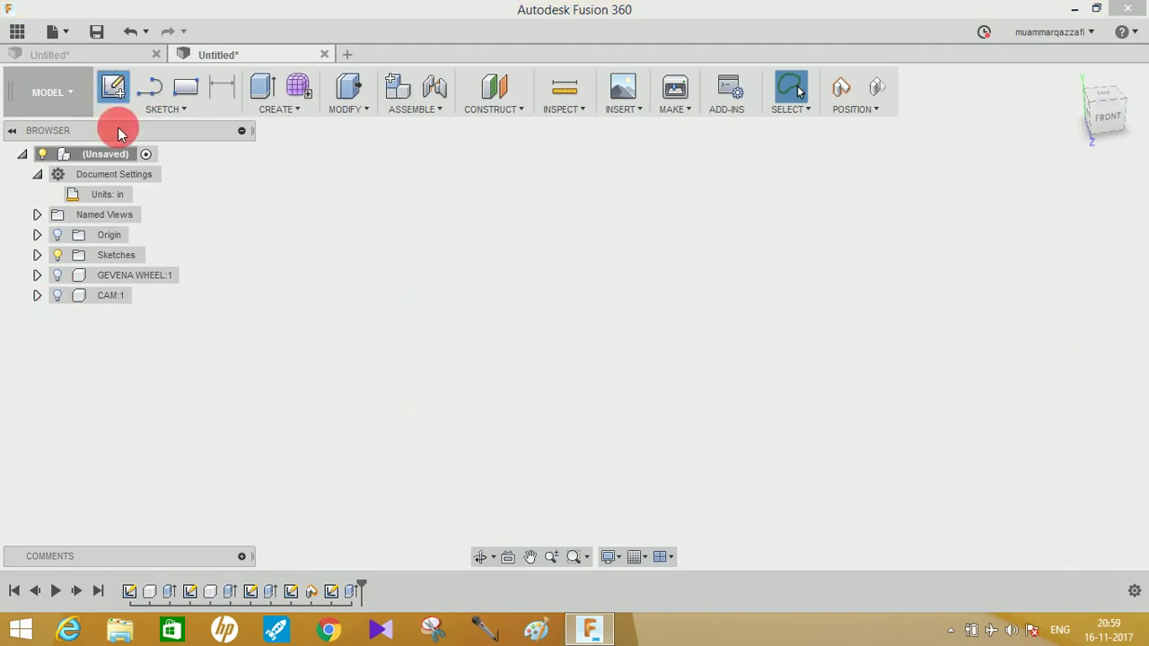
{"action": "left_click", "coordinate": [741, 418]}
{"action": "left_click", "coordinate": [1072, 69]}
{"action": "left_click", "coordinate": [562, 360]}
{"action": "left_click", "coordinate": [664, 342]}
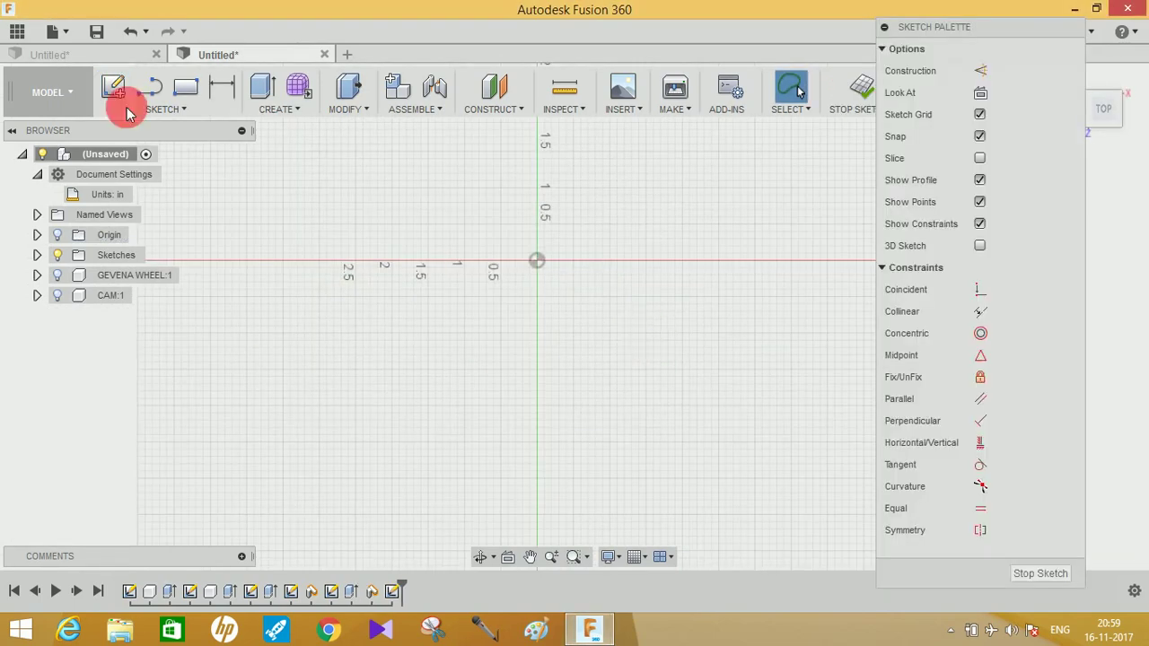
Draw a horizontal center-to-center slot below the origin, with 4.25 in between its centers and a width of 1.4 in
{"action": "left_click", "coordinate": [184, 110]}
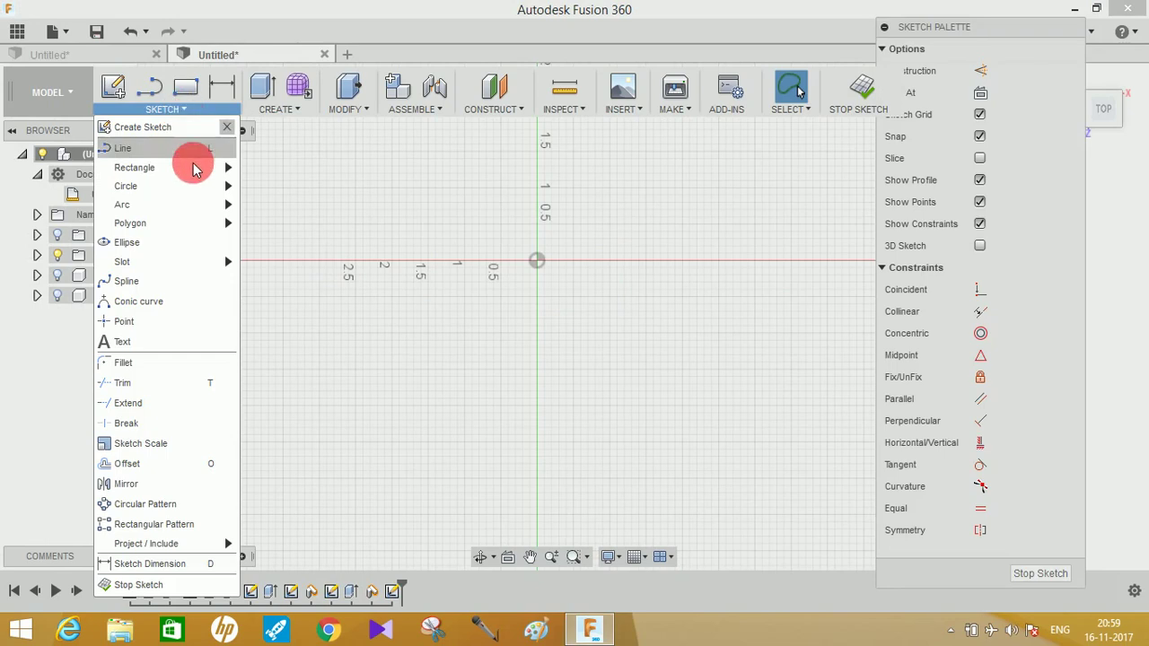
{"action": "mouse_move", "coordinate": [199, 269]}
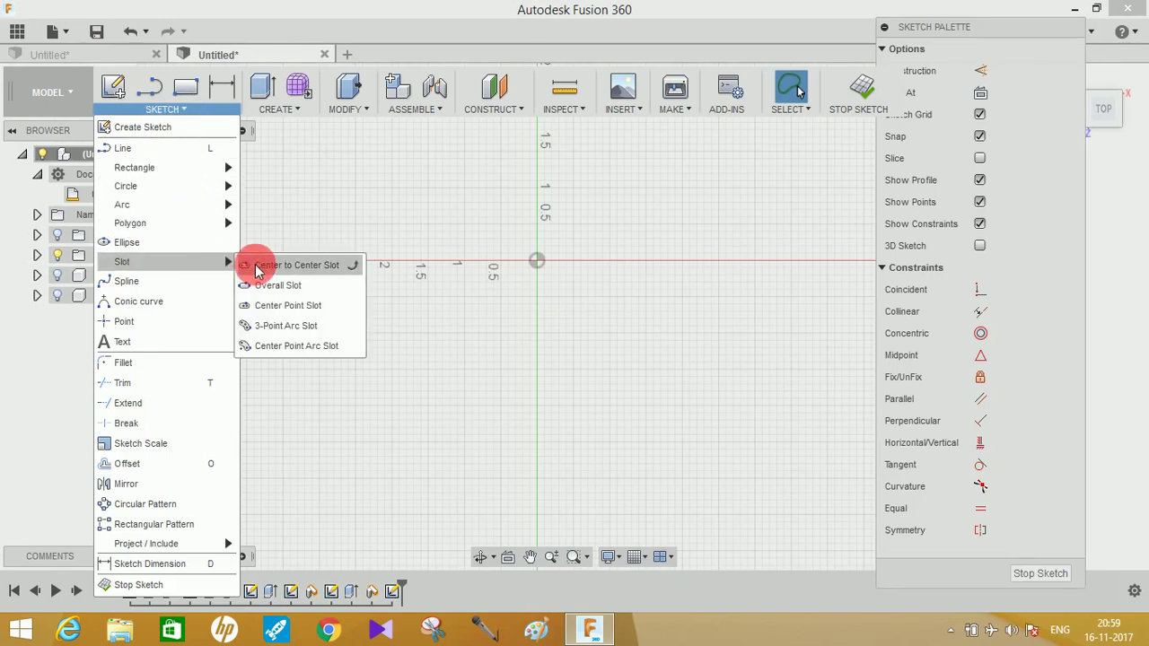
{"action": "left_click", "coordinate": [282, 267]}
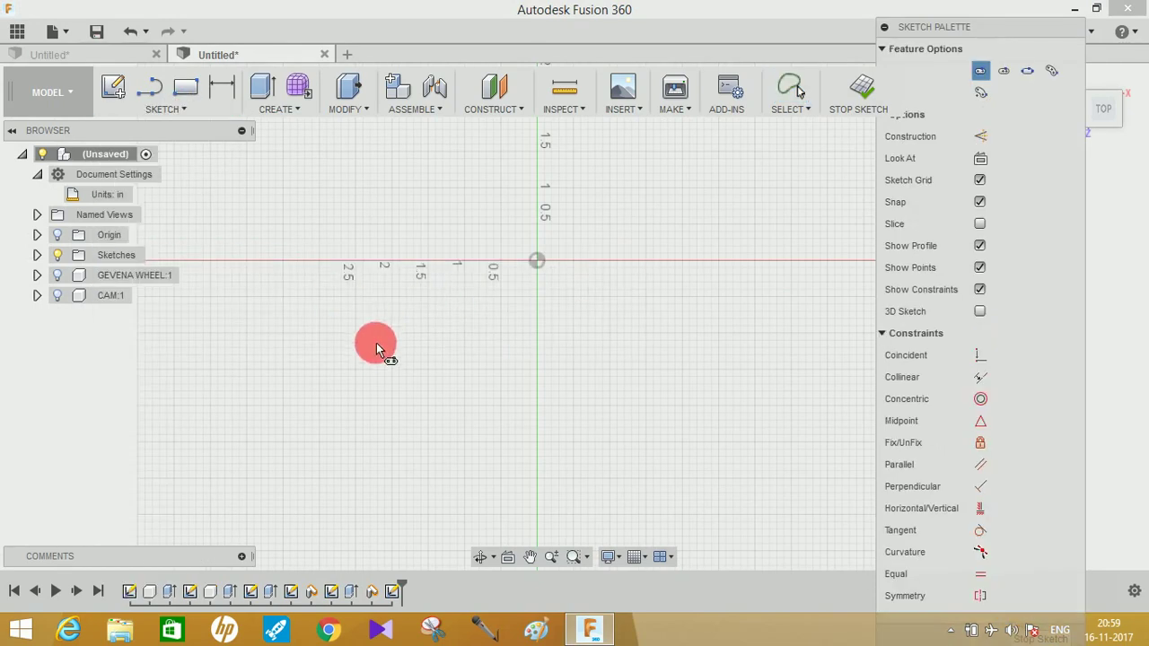
{"action": "middle_click_drag", "start_coordinate": [476, 328], "coordinate": [441, 310]}
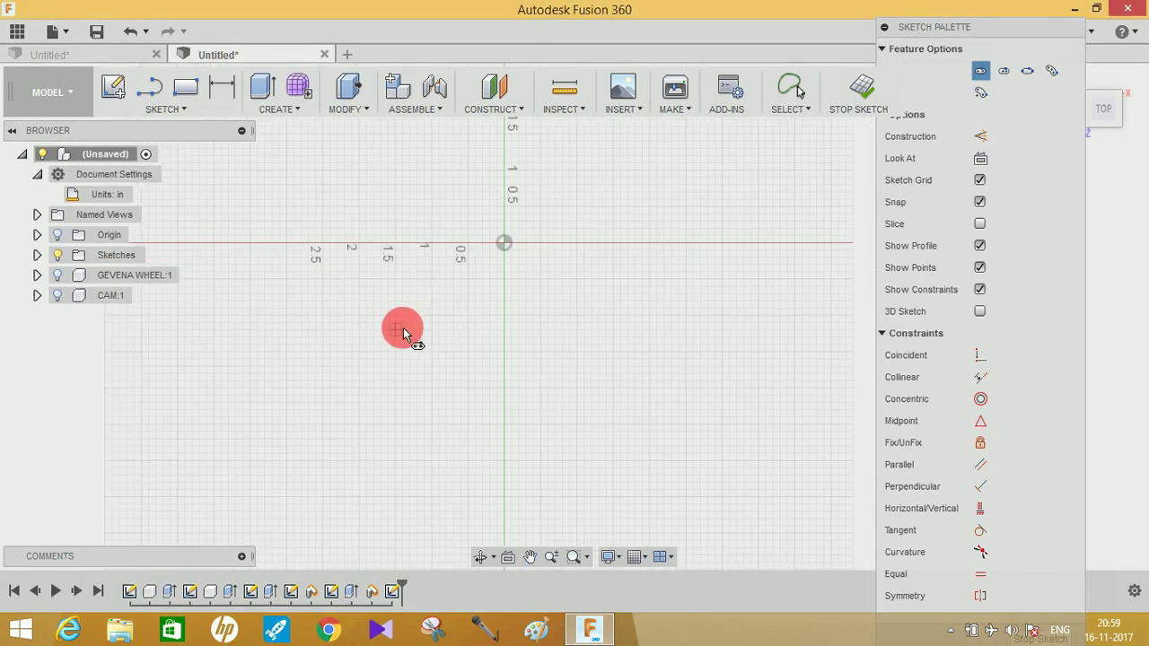
{"action": "left_click", "coordinate": [397, 330]}
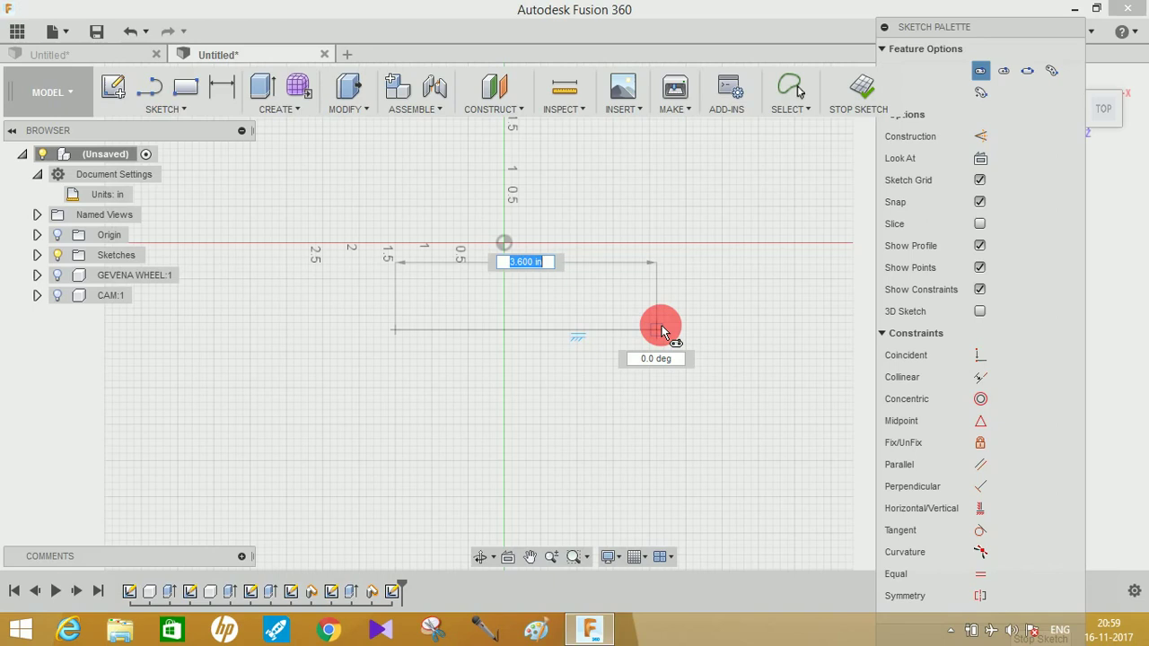
{"action": "left_click", "coordinate": [658, 333]}
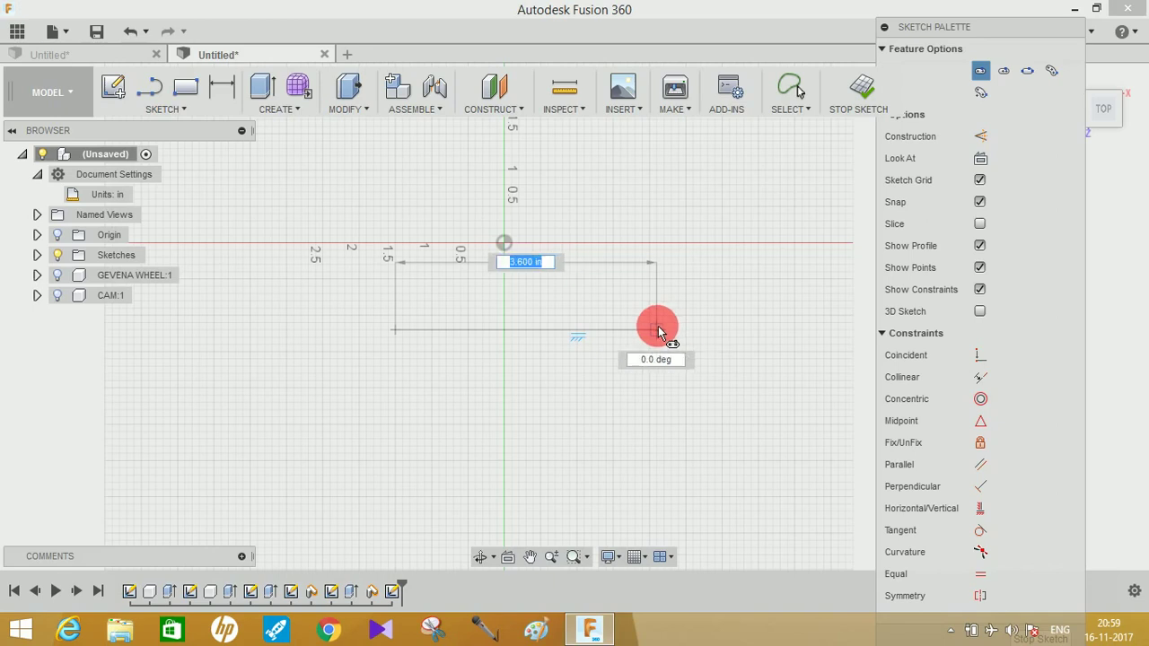
{"action": "type", "text": "4.25"}
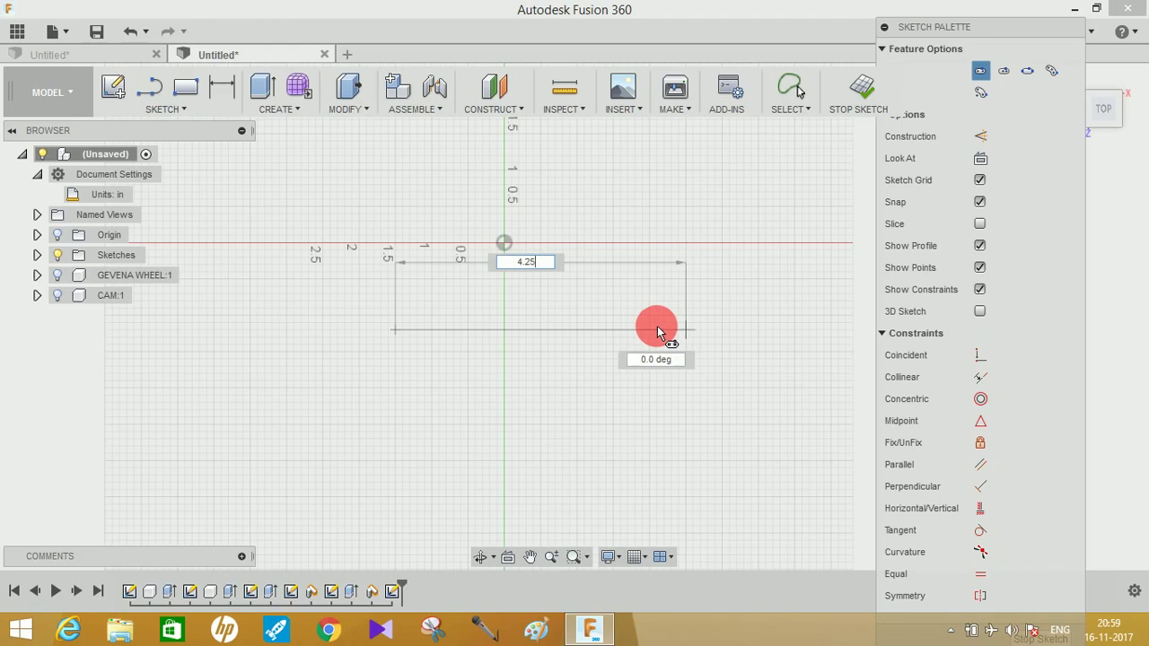
{"action": "key", "text": "Return"}
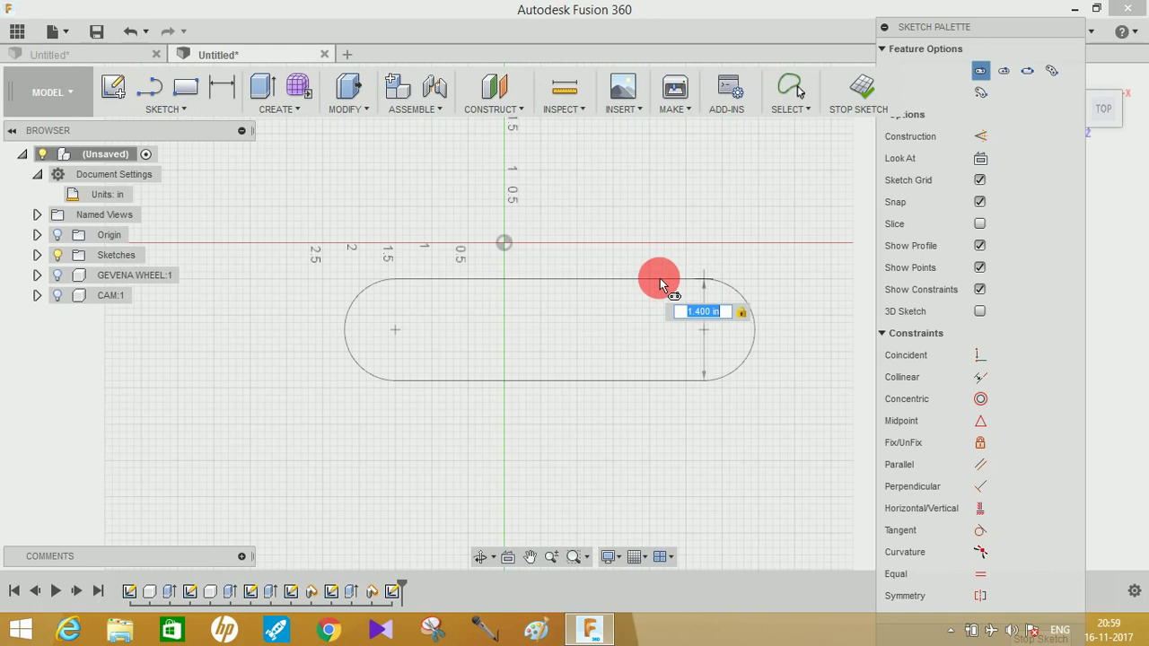
{"action": "key", "text": "Return"}
{"action": "mouse_move", "coordinate": [631, 272]}
{"action": "middle_mouse_down", "text": "shift"}
{"action": "mouse_move", "coordinate": [640, 261]}
{"action": "mouse_move", "coordinate": [623, 253]}
{"action": "middle_mouse_up", "text": "shift"}
{"action": "middle_click_drag", "start_coordinate": [548, 258], "coordinate": [546, 279]}
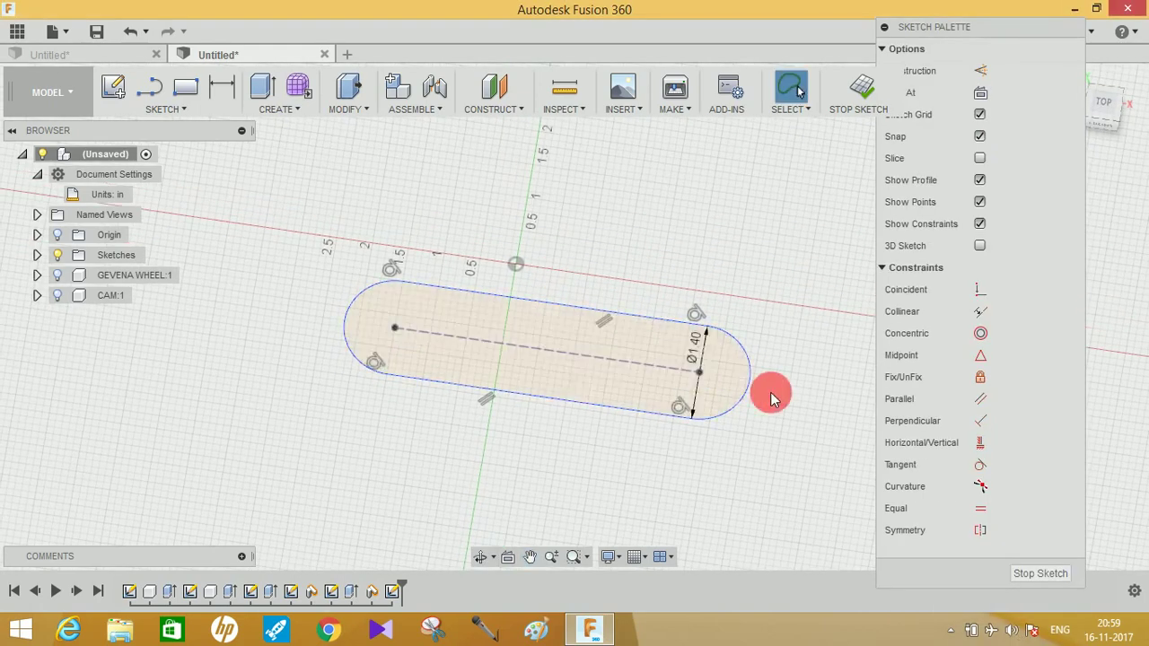
Draw a 0.75 in diameter circle on the center point of the slot's right end
{"action": "key", "text": "c"}
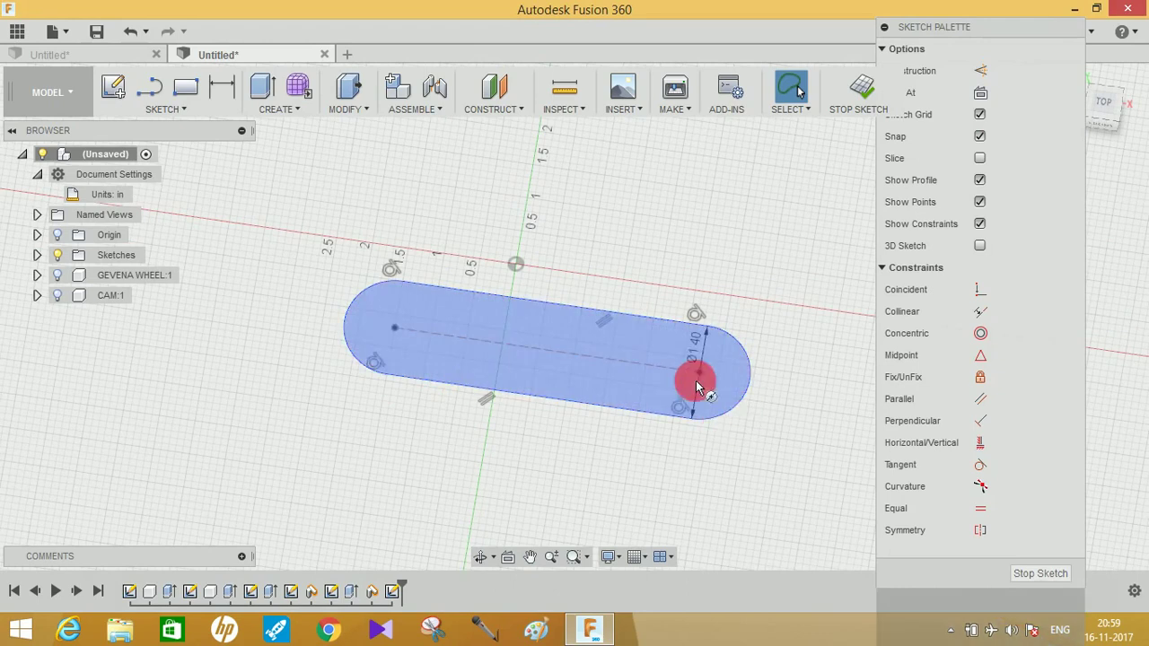
{"action": "left_click", "coordinate": [703, 382]}
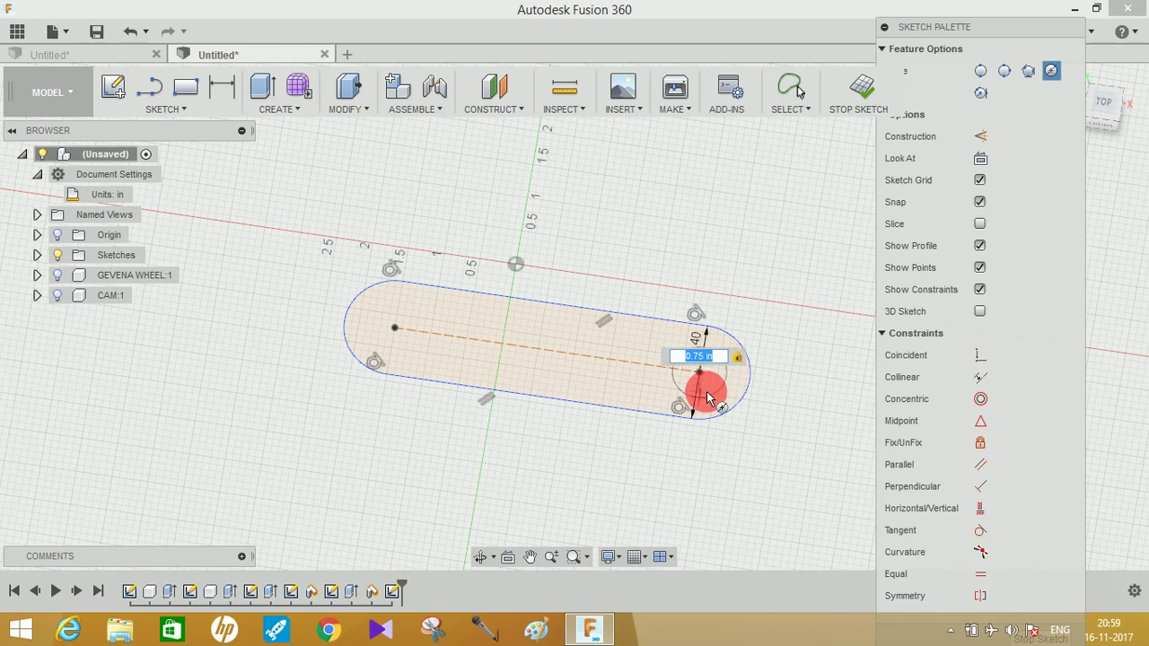
{"action": "left_click", "coordinate": [707, 397]}
{"action": "key", "text": "Escape"}
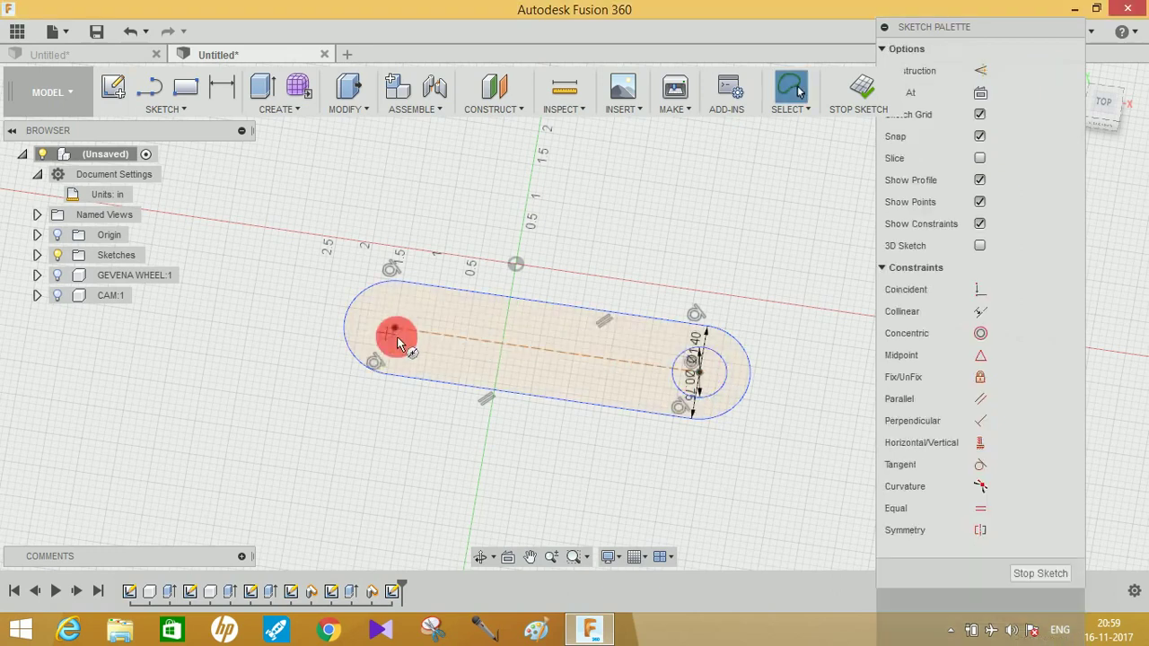
Draw a circle on the center point of the slot's left end and set its diameter to 0.75 in
{"action": "key", "text": "c"}
{"action": "left_click", "coordinate": [395, 329]}
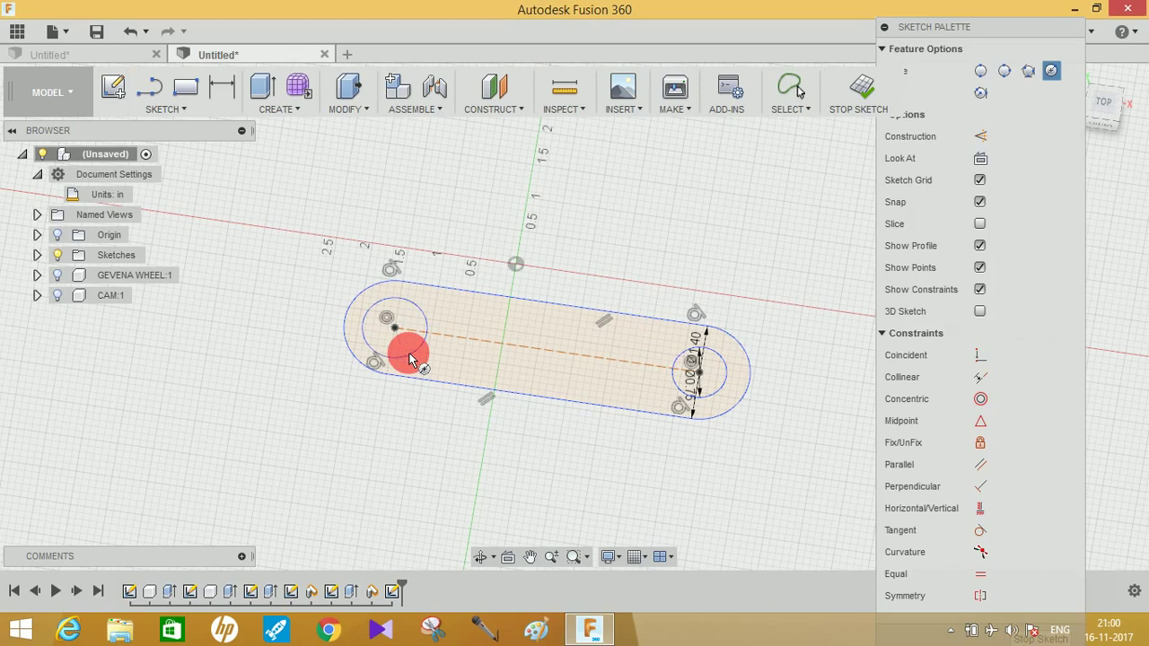
{"action": "left_click", "coordinate": [221, 86]}
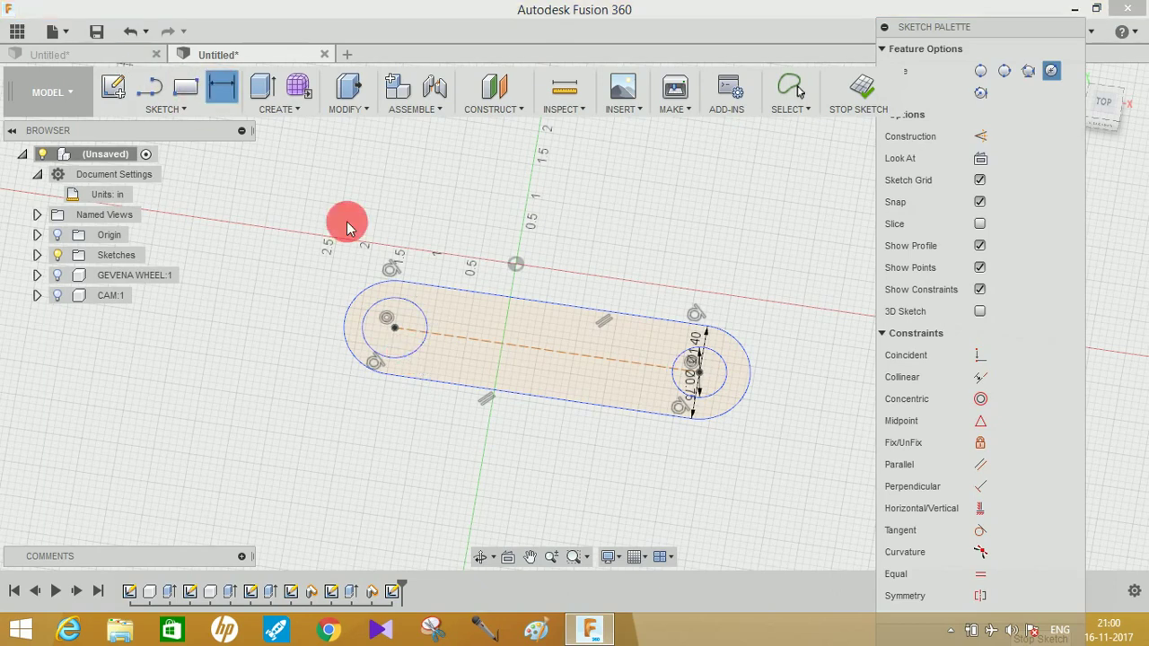
{"action": "left_click", "coordinate": [424, 321]}
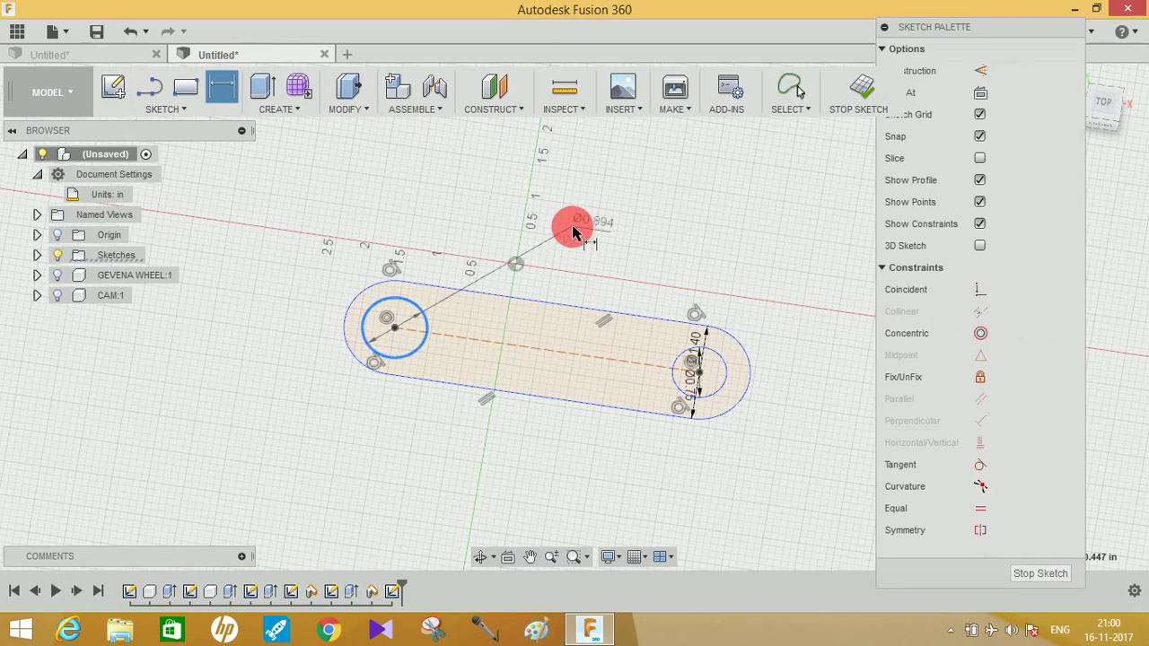
{"action": "left_click", "coordinate": [573, 232]}
{"action": "type", "text": ".75"}
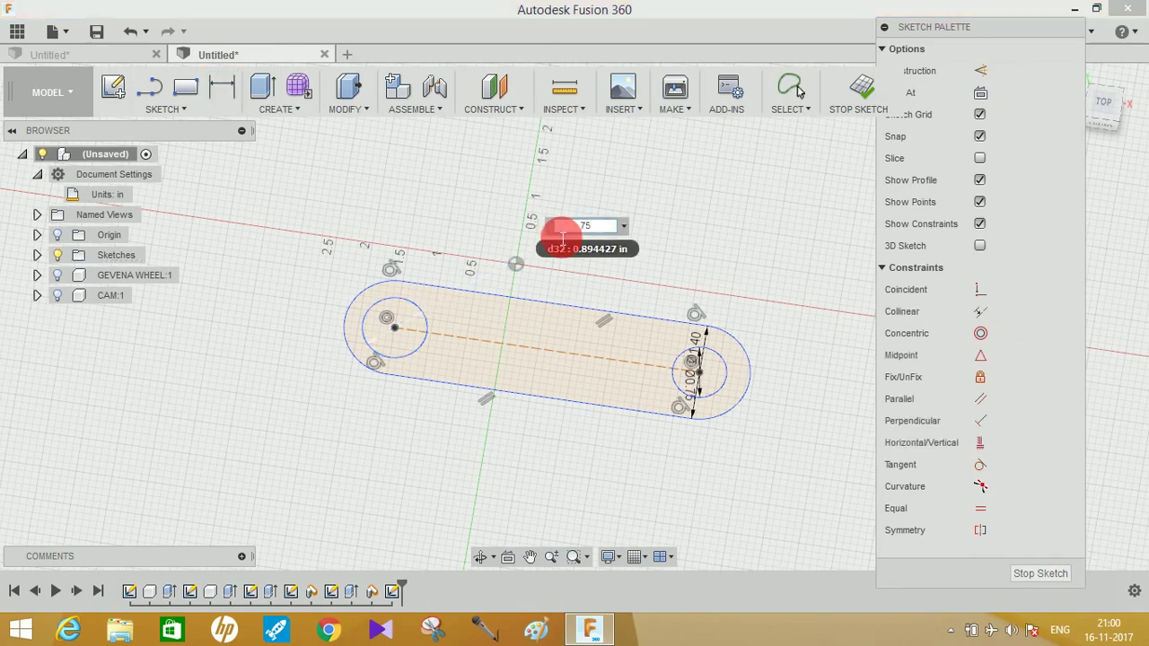
{"action": "key", "text": "Return"}
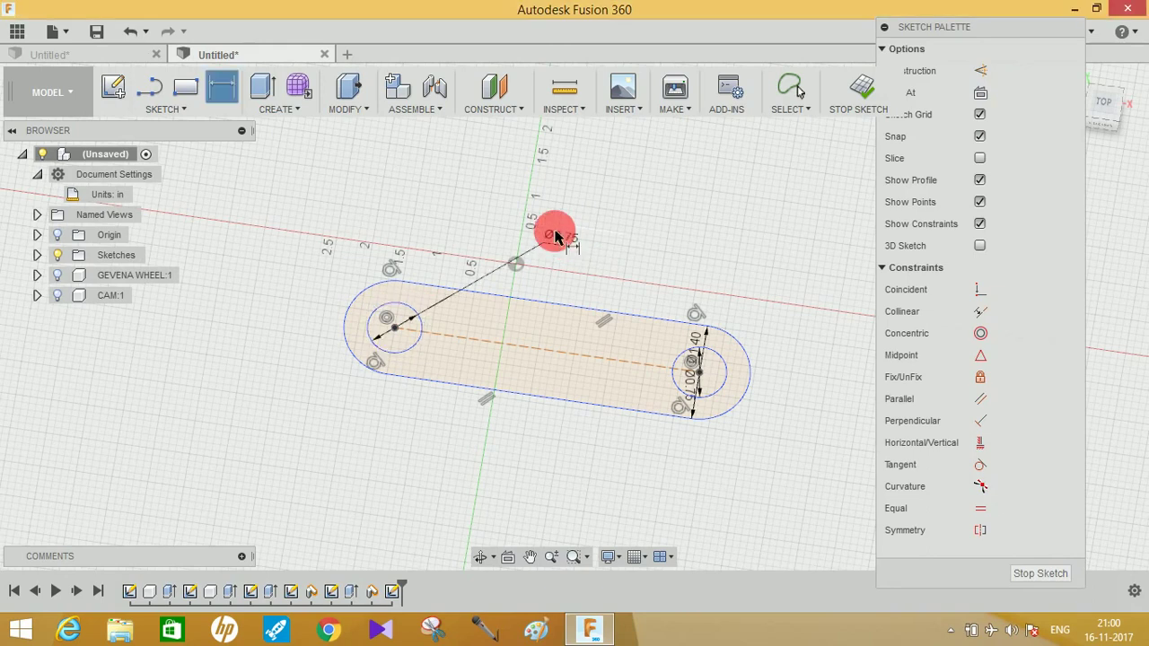
Extrude the slot profile around the two holes by 0.3 in as a new component
{"action": "middle_click_drag", "start_coordinate": [544, 218], "coordinate": [539, 210], "text": "shift"}
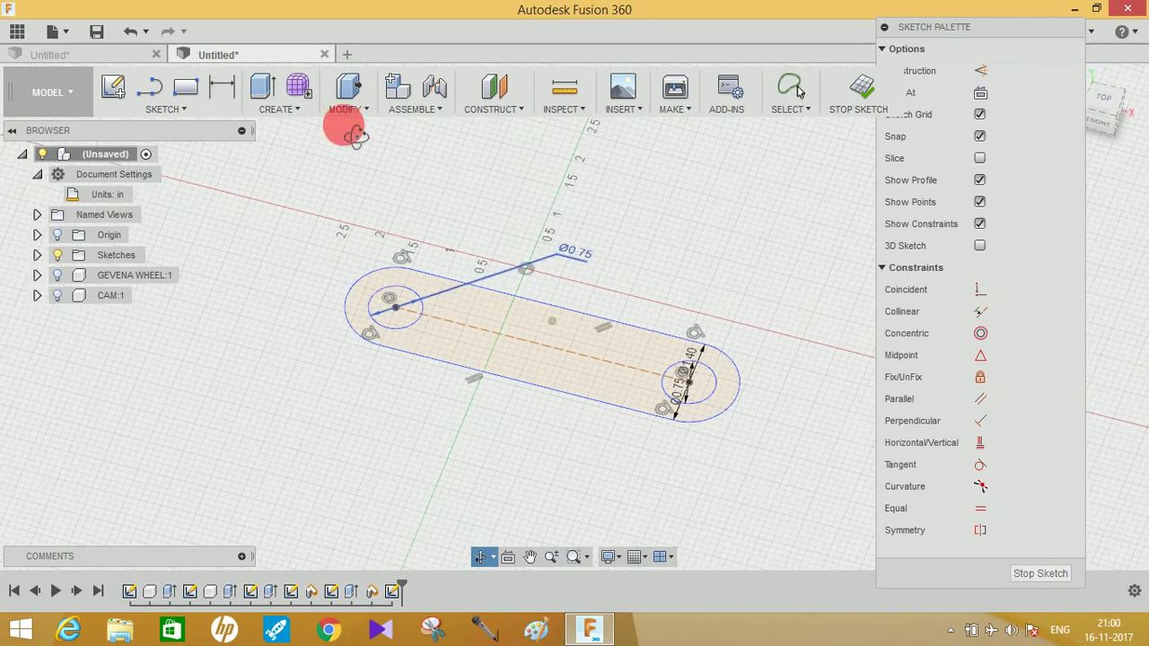
{"action": "left_click", "coordinate": [256, 83]}
{"action": "left_click", "coordinate": [260, 86]}
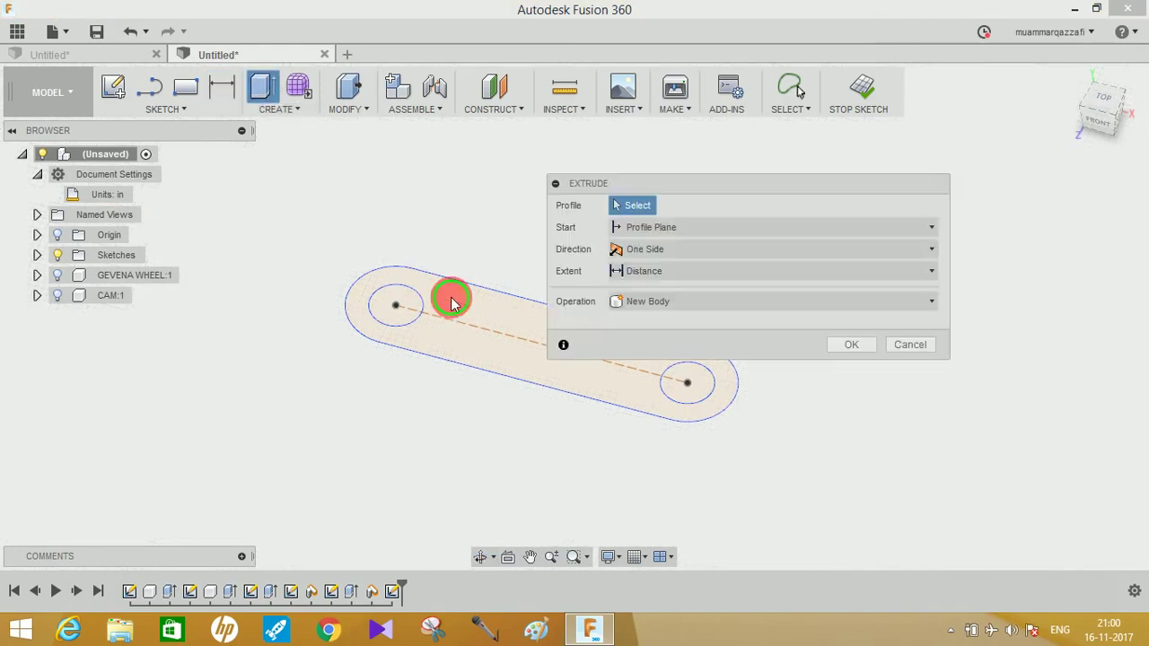
{"action": "left_click", "coordinate": [450, 298]}
{"action": "left_click", "coordinate": [680, 291]}
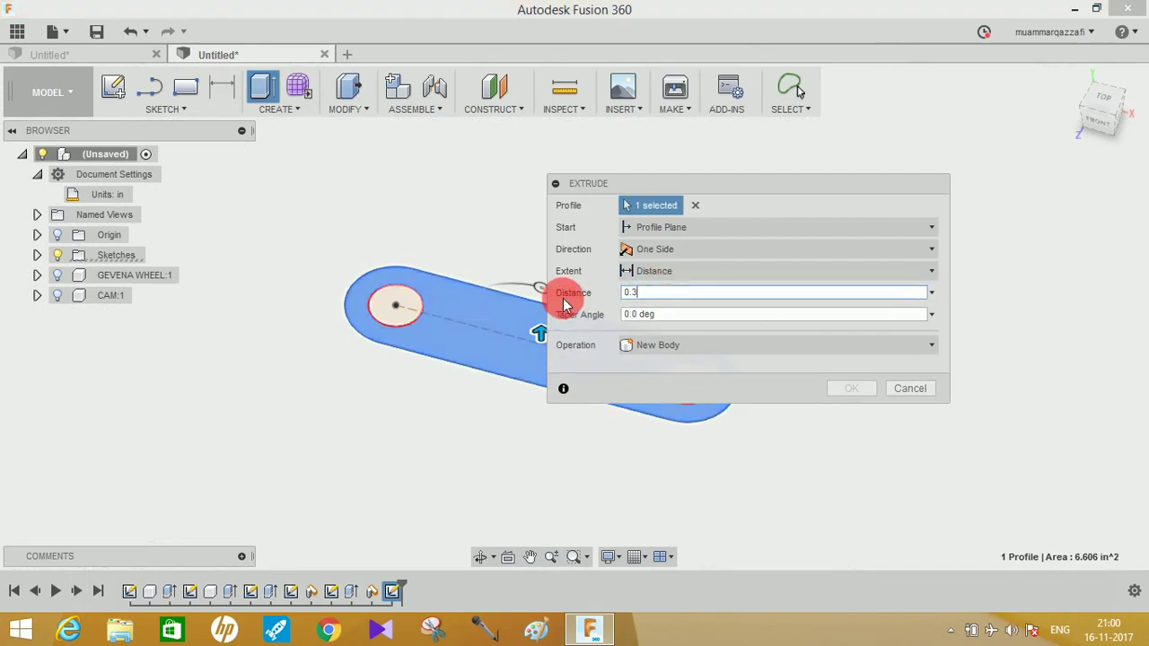
{"action": "left_click", "coordinate": [689, 347]}
{"action": "left_click", "coordinate": [680, 427]}
{"action": "left_click", "coordinate": [837, 395]}
Rename the new link component as BASE
{"action": "double_click", "coordinate": [117, 322]}
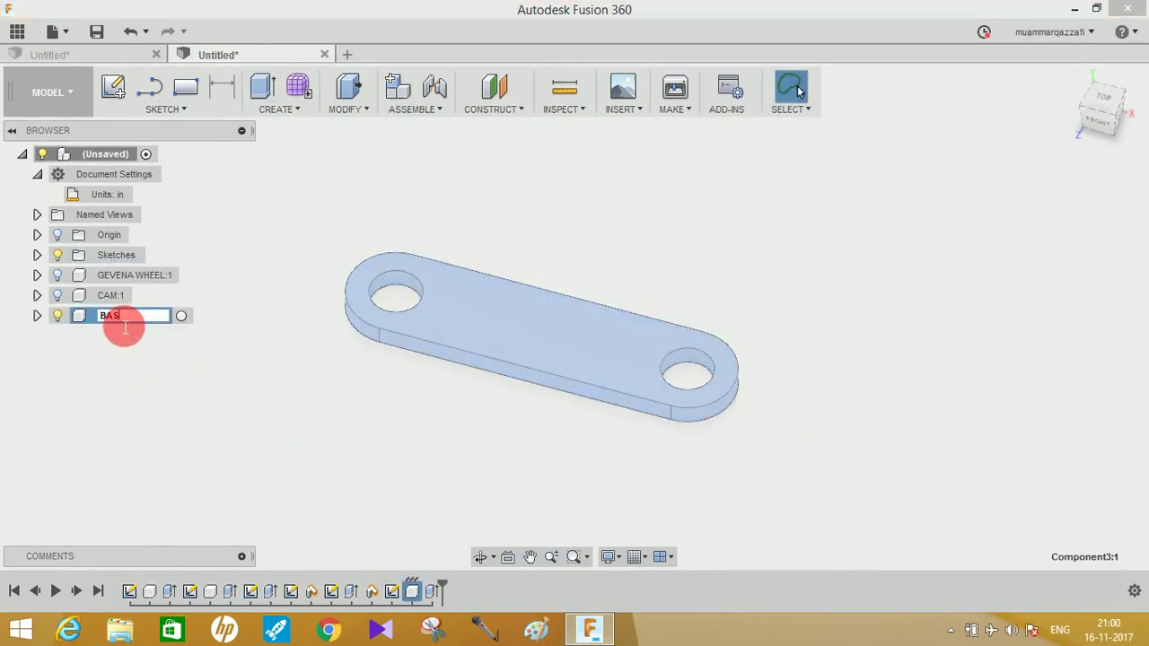
{"action": "type", "text": "BASE"}
{"action": "left_click", "coordinate": [291, 364]}
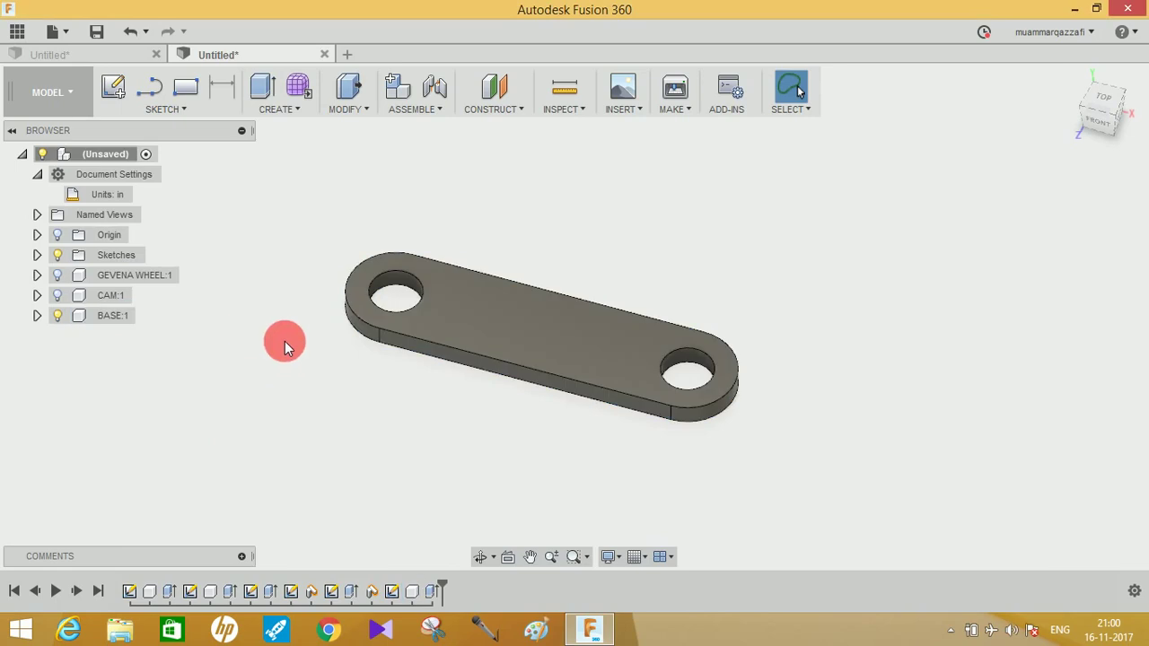
Check the finished assembly in the other document, hide the BASE component and create a sketch on the horizontal origin plane
{"action": "left_click", "coordinate": [72, 59]}
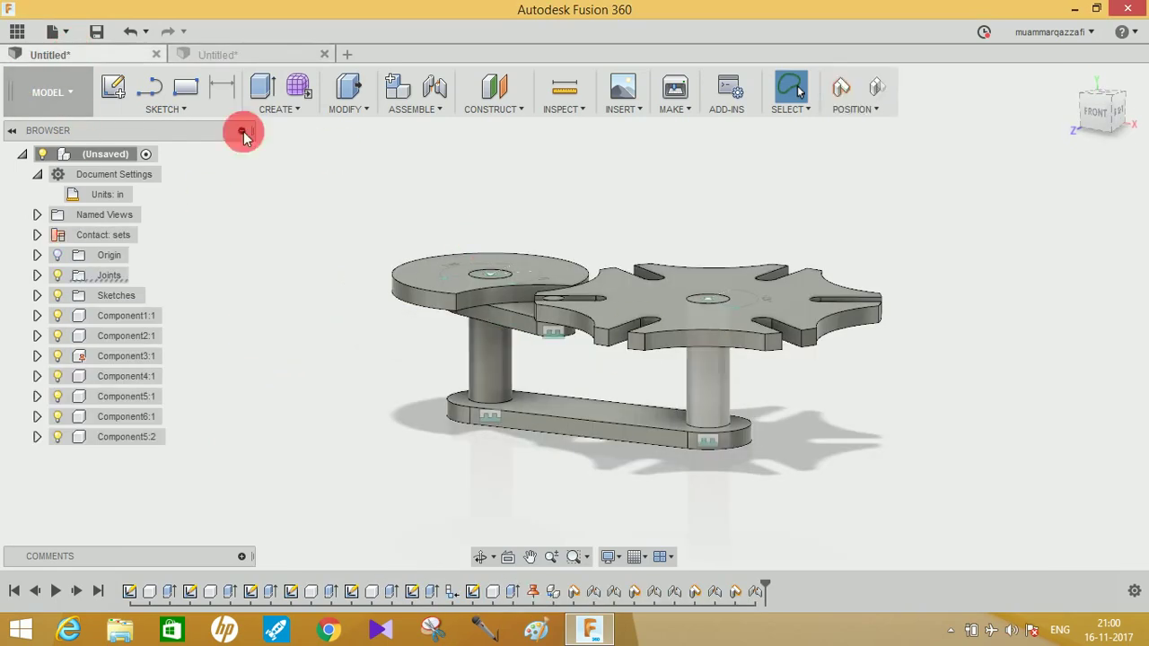
{"action": "left_click", "coordinate": [213, 54]}
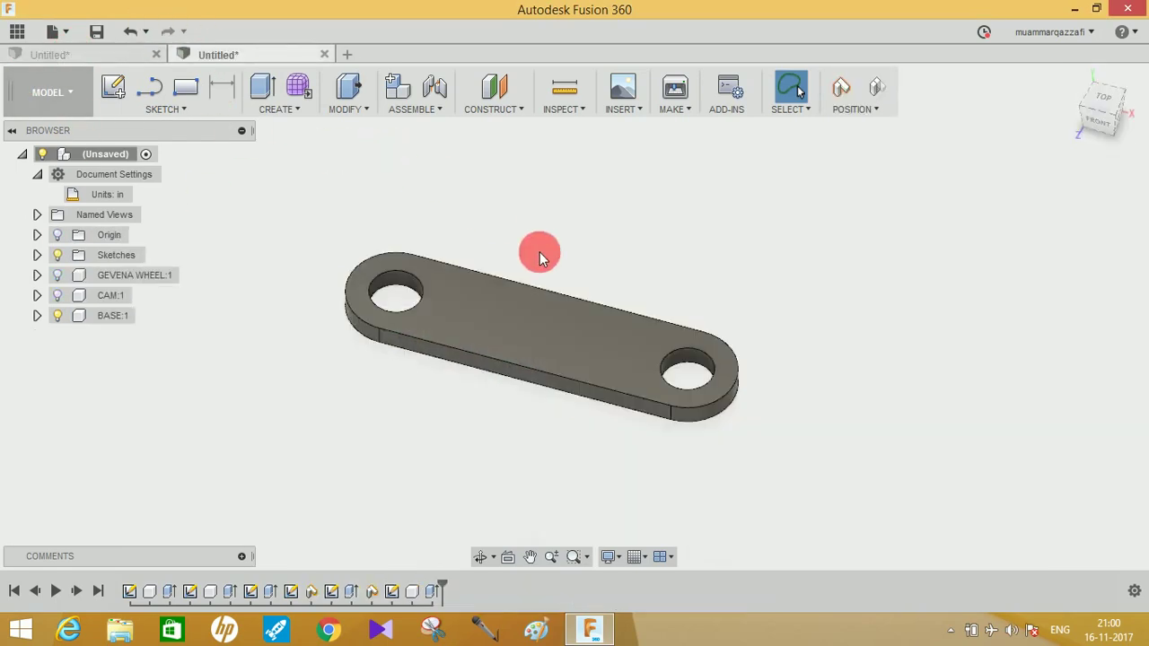
{"action": "scroll", "coordinate": [497, 292], "scroll_direction": "down", "scroll_amount": 1}
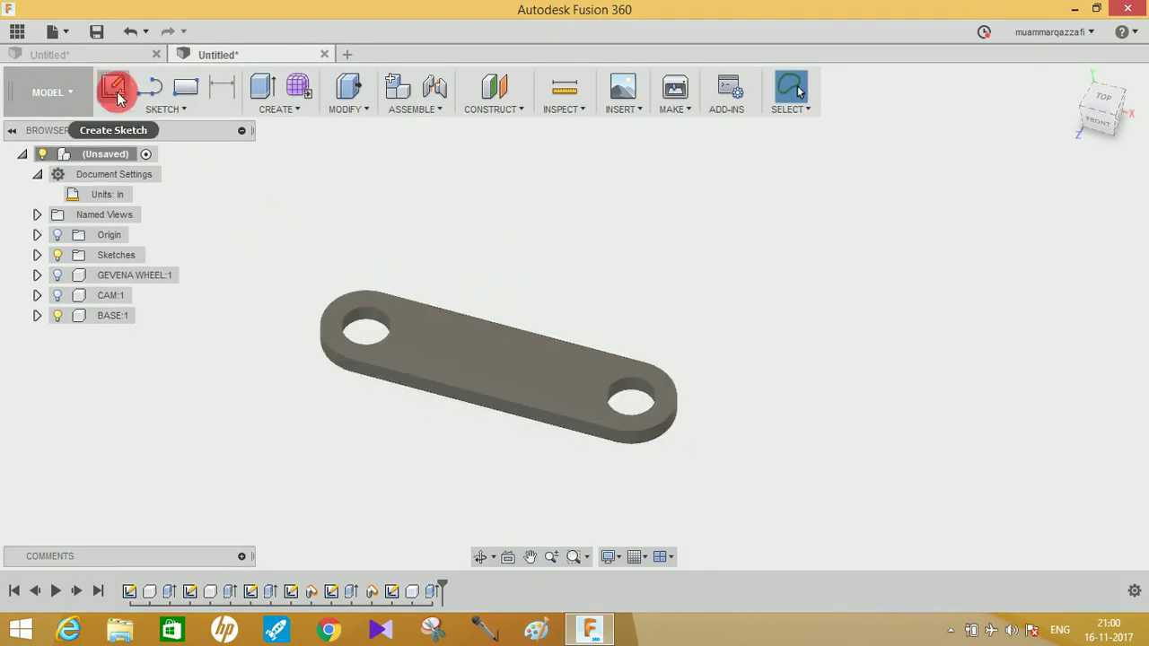
{"action": "left_click", "coordinate": [56, 316]}
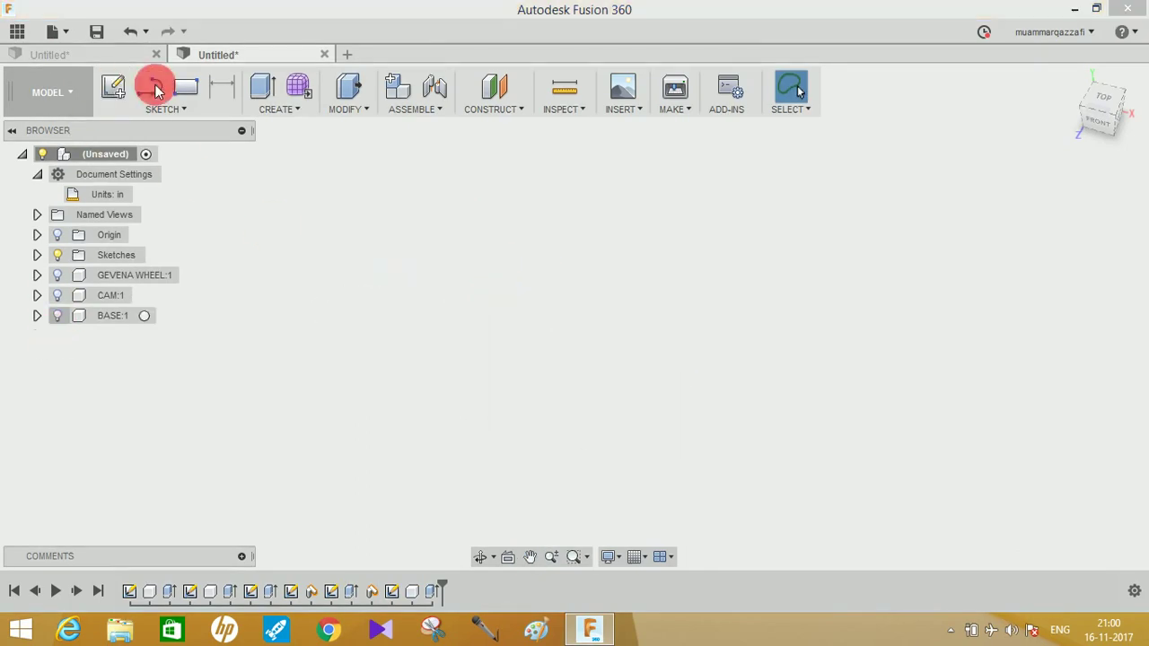
{"action": "left_click", "coordinate": [113, 86]}
{"action": "left_click", "coordinate": [539, 350]}
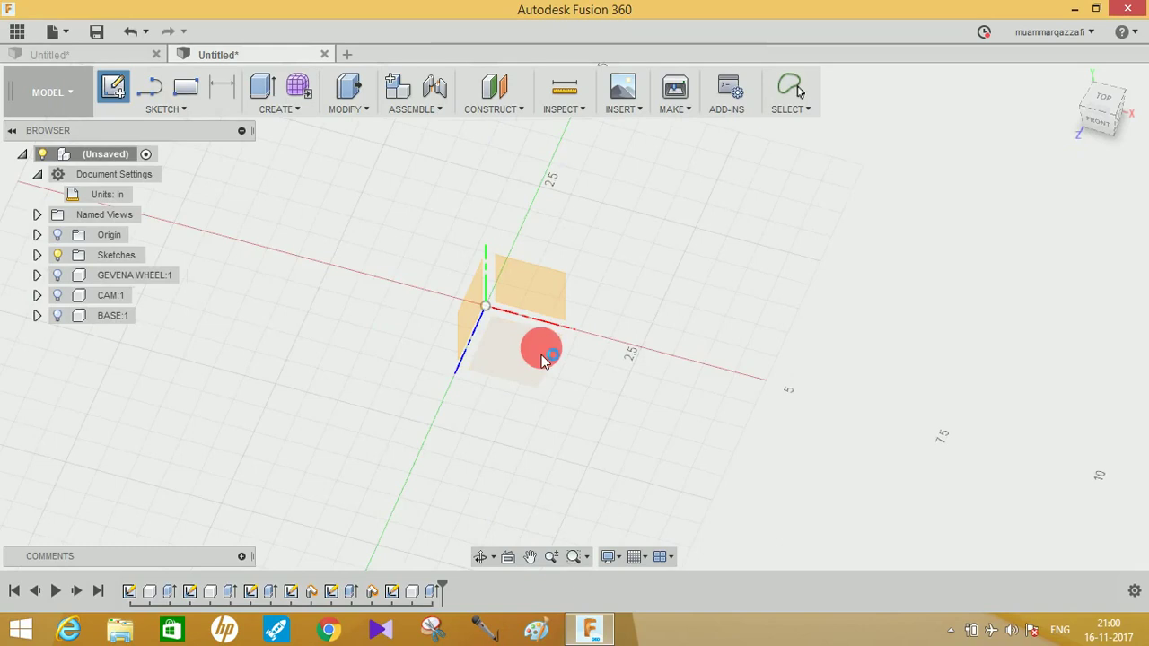
Draw a 0.75 in diameter circle centered on the origin
{"action": "key", "text": "c"}
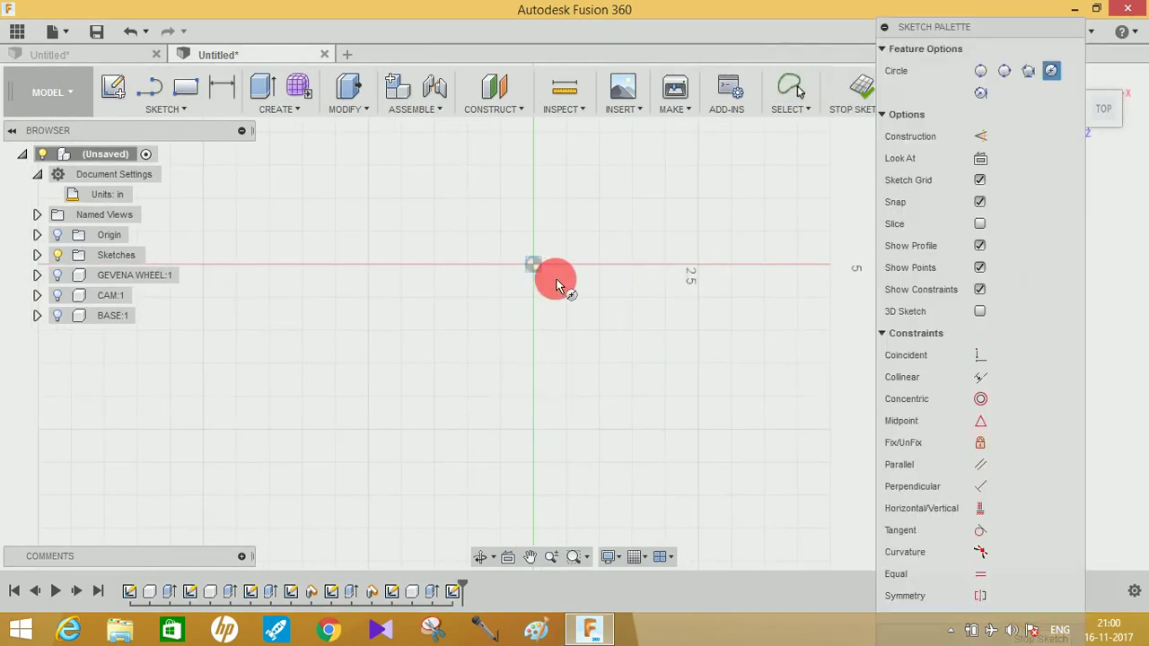
{"action": "left_click", "coordinate": [552, 280]}
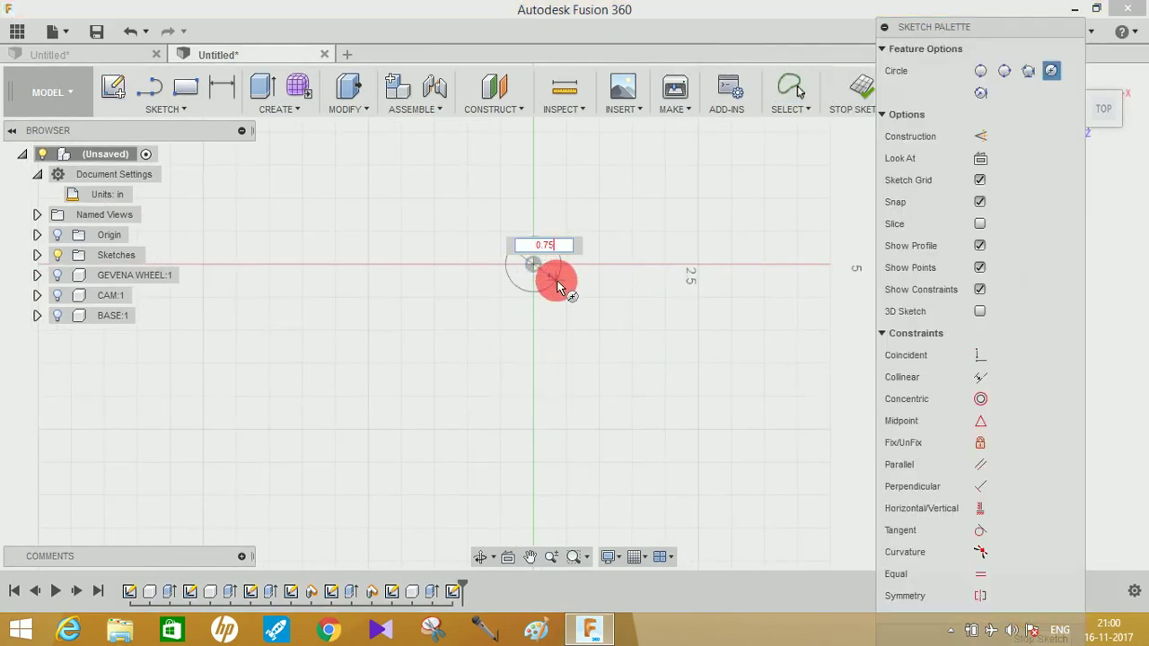
{"action": "key", "text": "Return"}
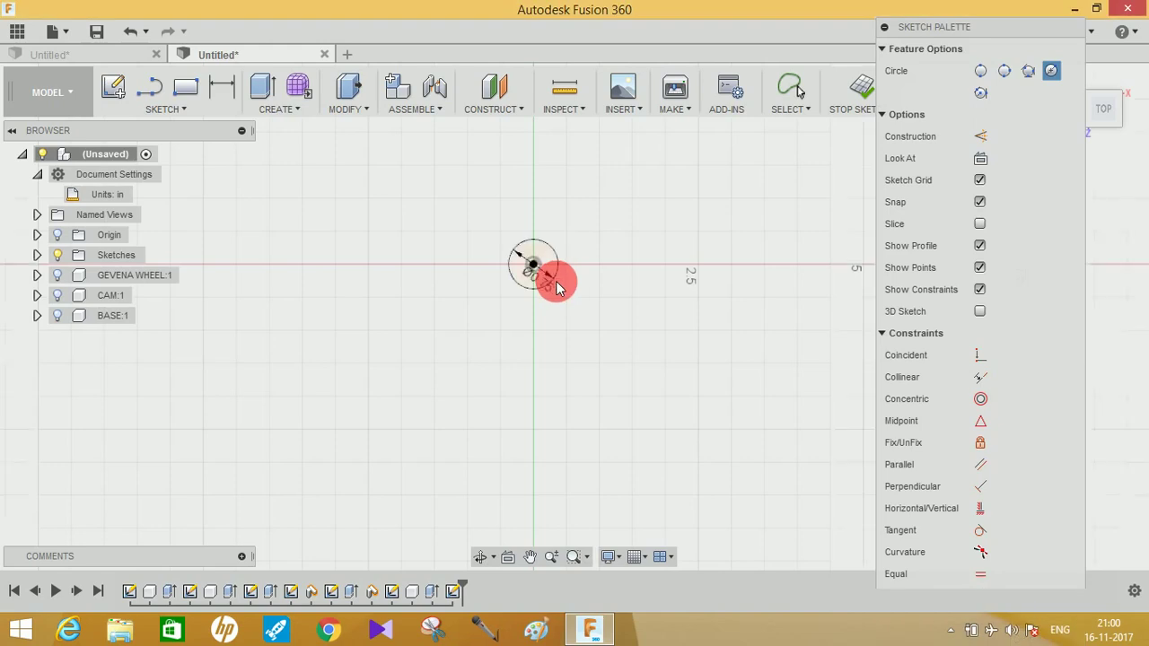
{"action": "key", "text": "Escape"}
Extrude the circle 3.5 in upward as a new component
{"action": "middle_click_drag", "start_coordinate": [518, 241], "coordinate": [350, 141], "text": "shift"}
{"action": "left_click", "coordinate": [264, 86]}
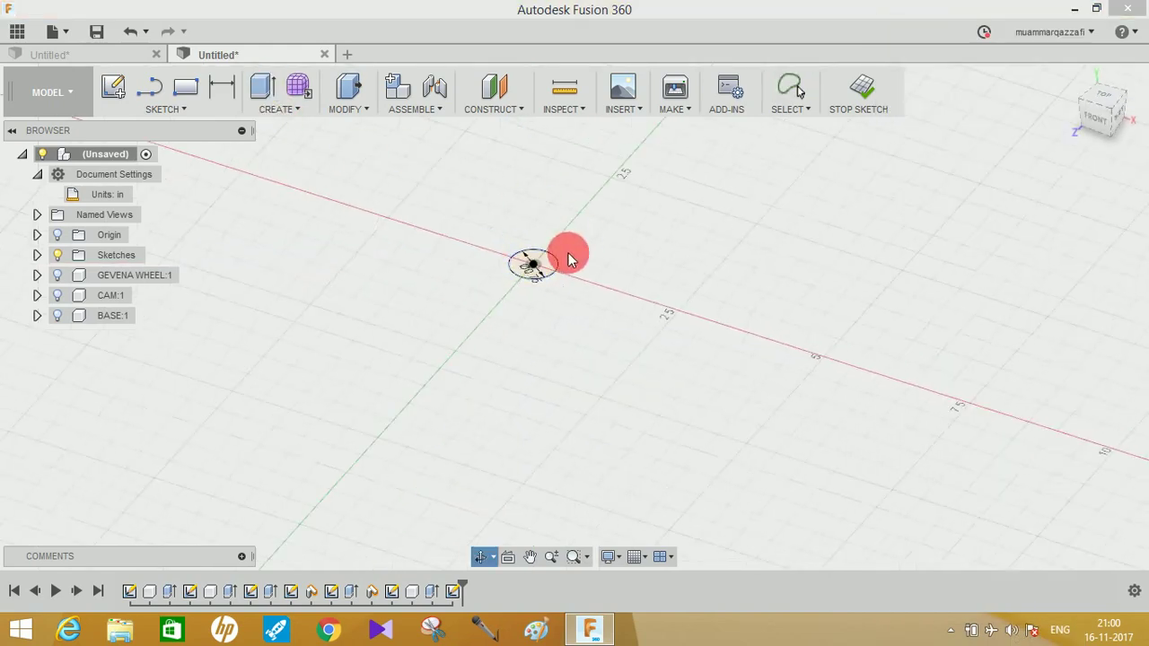
{"action": "middle_click_drag", "start_coordinate": [483, 273], "coordinate": [343, 363]}
{"action": "left_click", "coordinate": [388, 353]}
{"action": "left_click", "coordinate": [403, 352]}
{"action": "left_click_drag", "start_coordinate": [392, 341], "coordinate": [381, 195]}
{"action": "left_click_drag", "start_coordinate": [739, 291], "coordinate": [410, 296]}
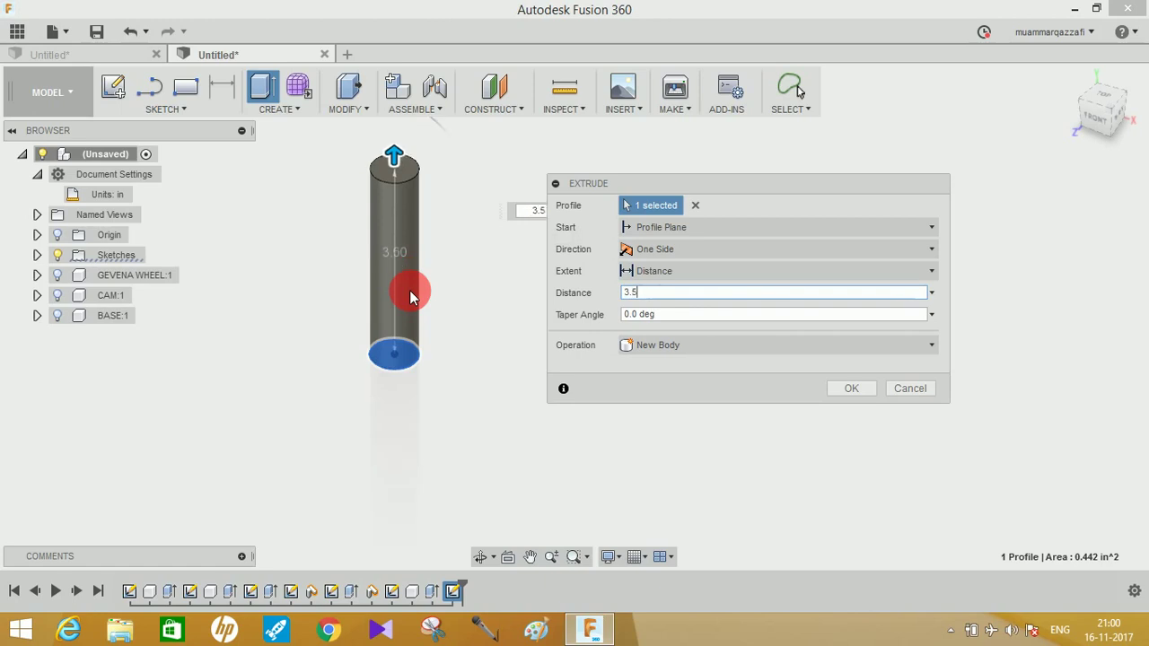
{"action": "left_click", "coordinate": [726, 350]}
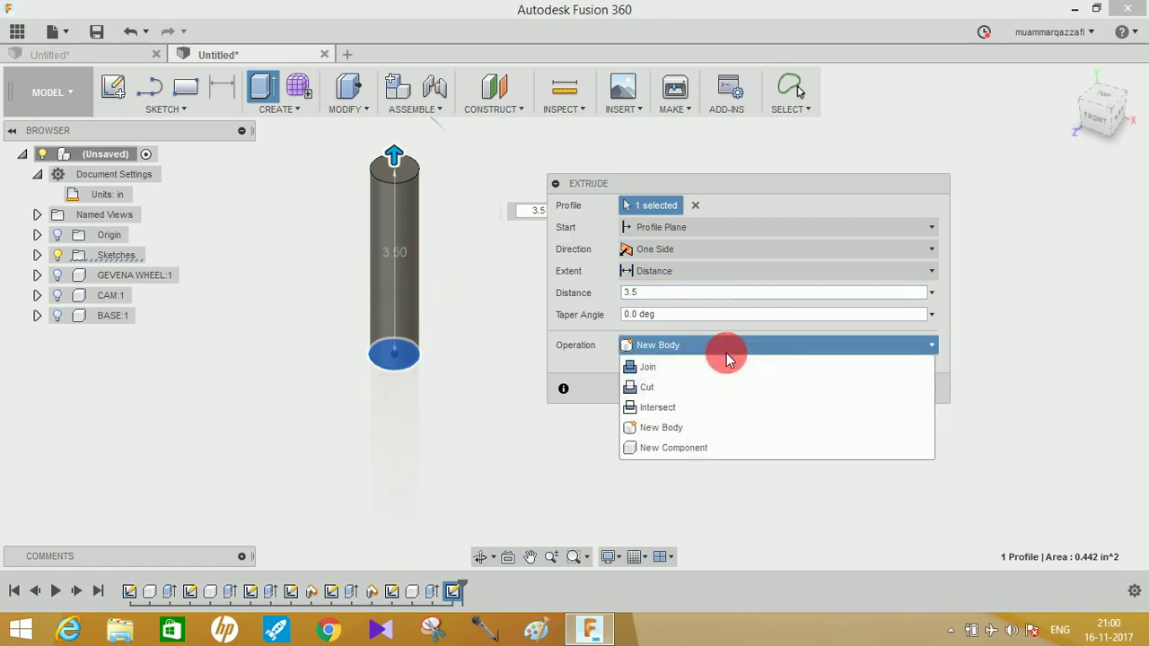
{"action": "left_click", "coordinate": [700, 443]}
{"action": "left_click", "coordinate": [864, 389]}
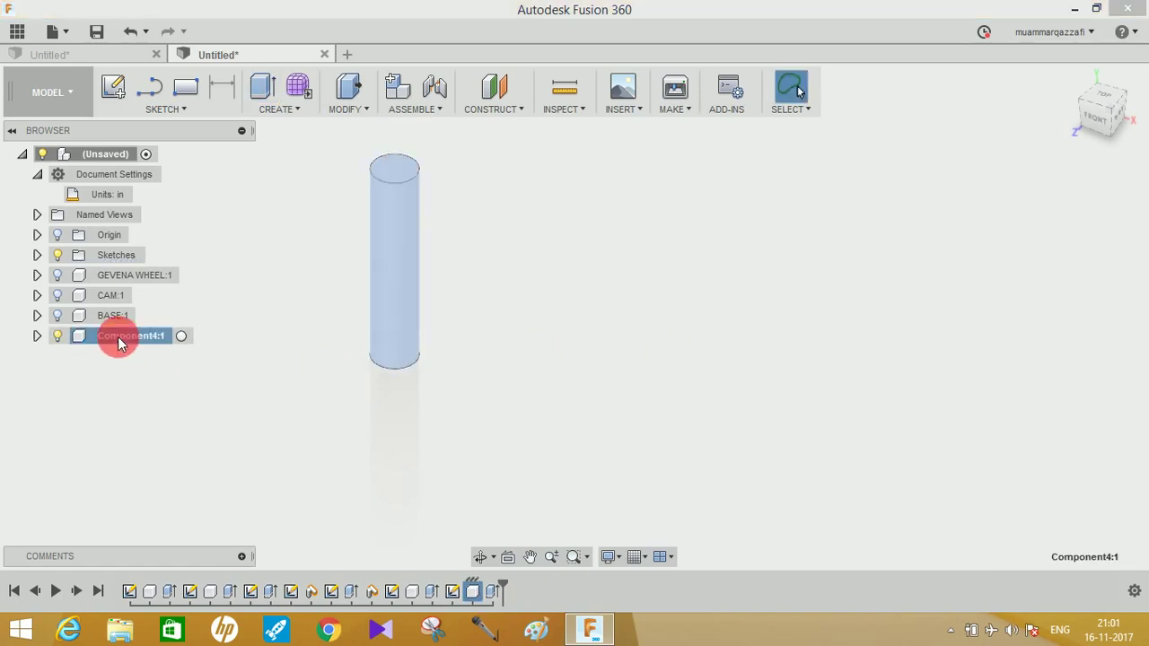
Rename the new cylinder component as SHAFT
{"action": "left_click", "coordinate": [139, 337]}
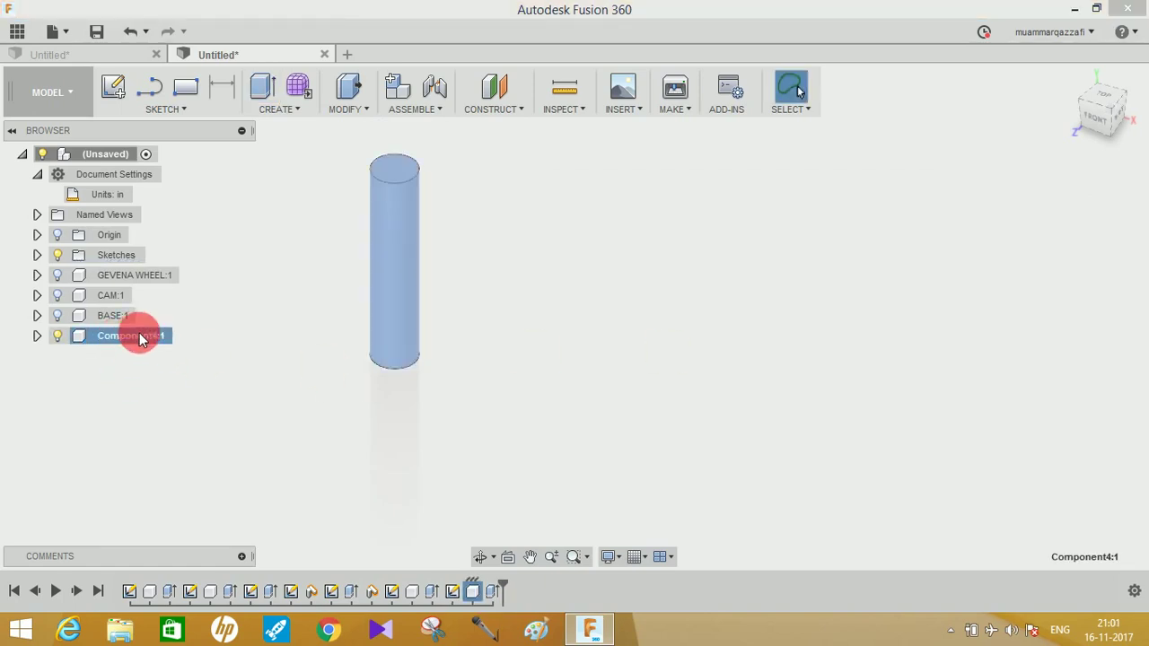
{"action": "double_click", "coordinate": [146, 339]}
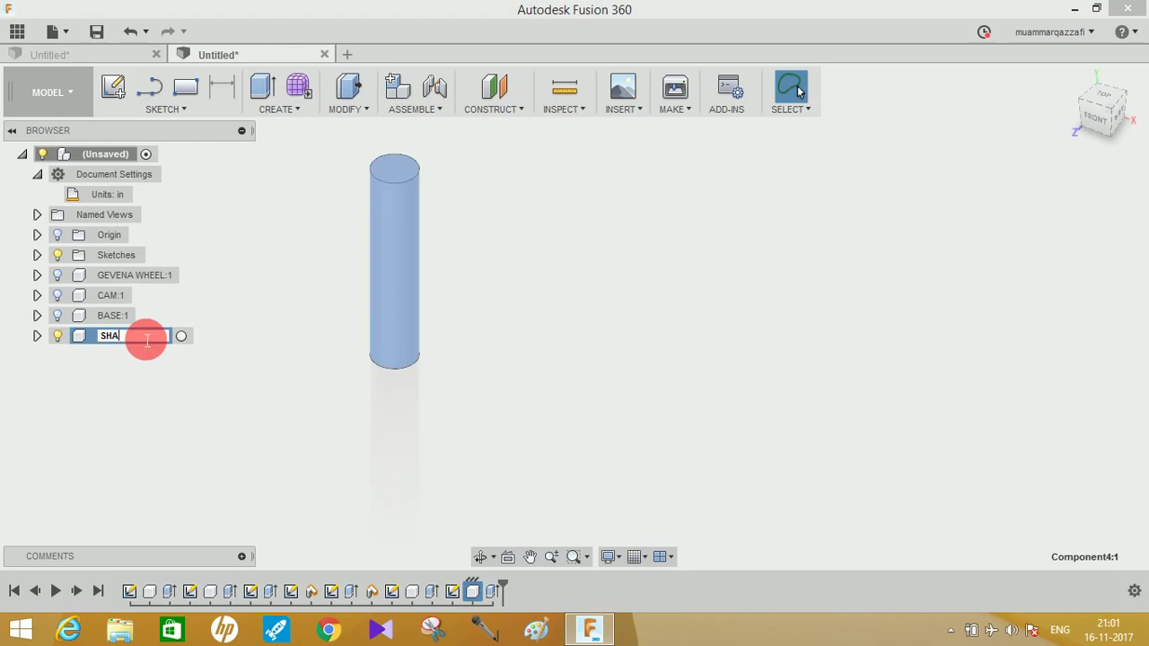
{"action": "left_click", "coordinate": [230, 376]}
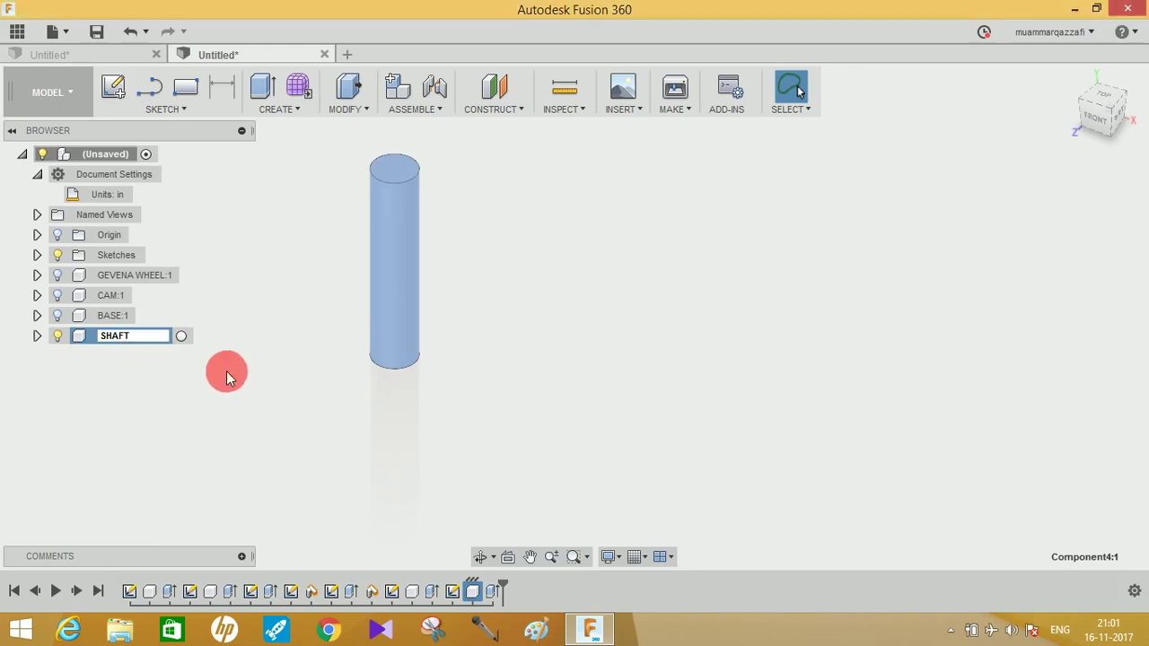
Check the shafts in the finished assembly, copy and paste the SHAFT component, and place the copy to the front left of the original
{"action": "left_click", "coordinate": [54, 57]}
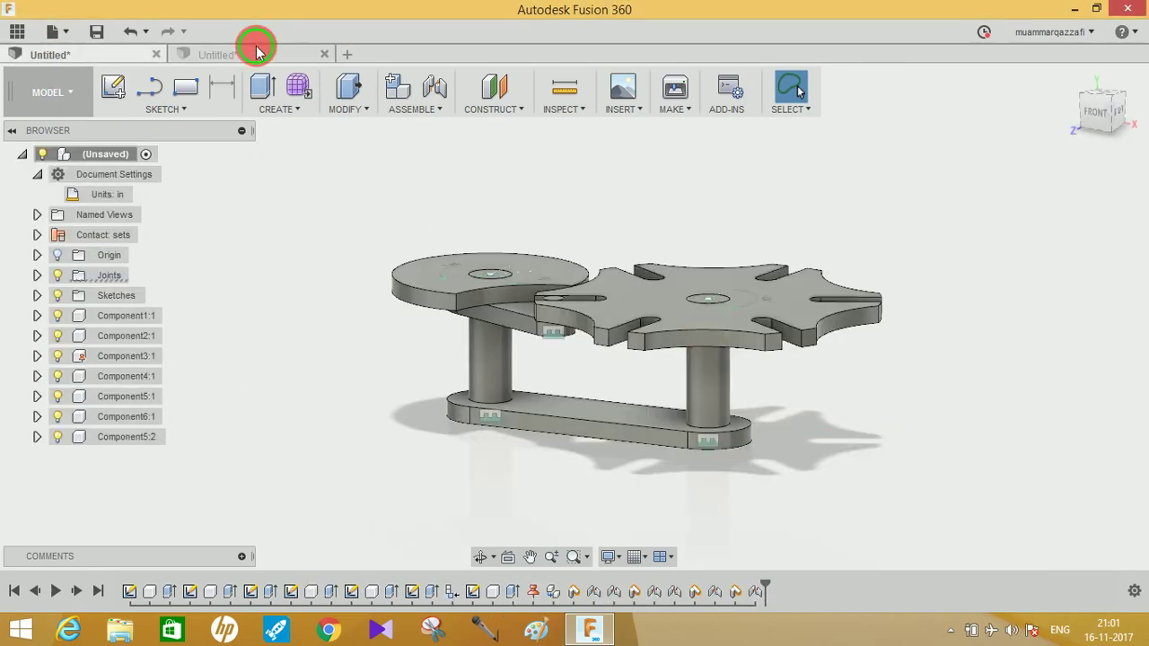
{"action": "left_click", "coordinate": [236, 54]}
{"action": "left_click", "coordinate": [108, 337]}
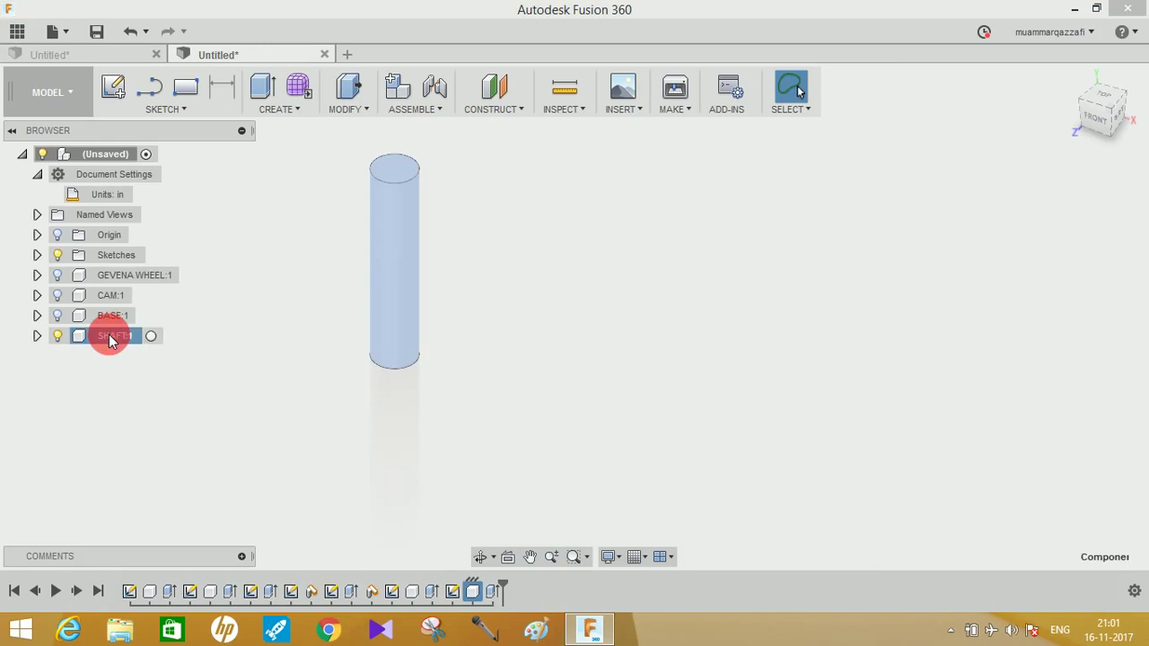
{"action": "right_click", "coordinate": [109, 334]}
{"action": "left_click", "coordinate": [142, 409]}
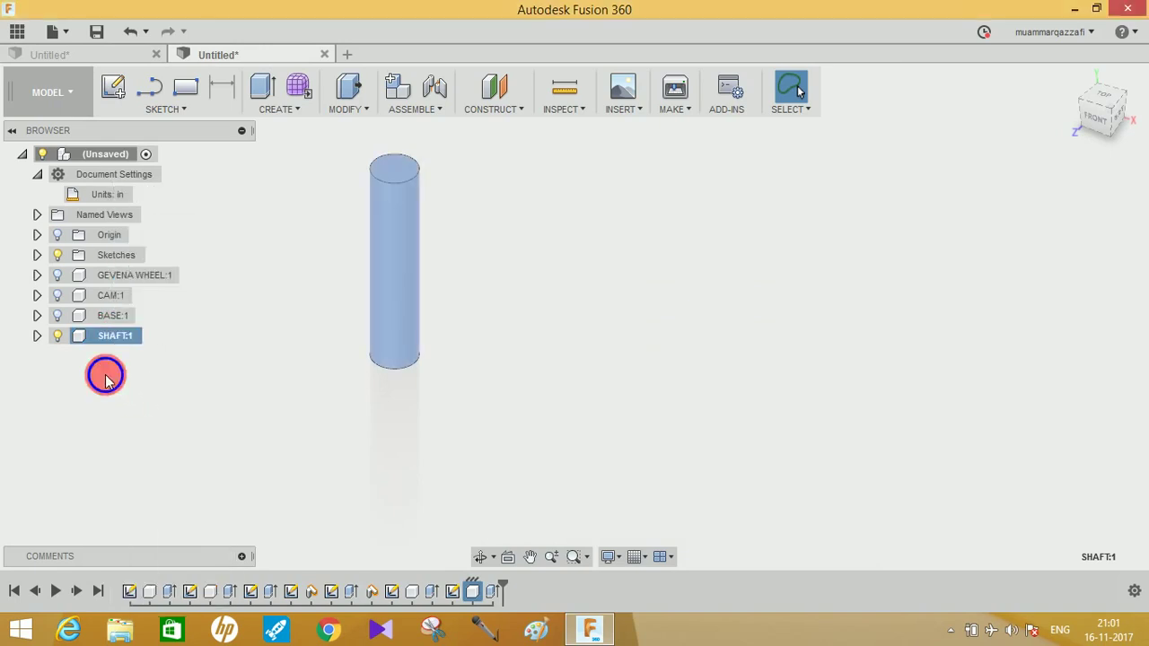
{"action": "right_click", "coordinate": [105, 374]}
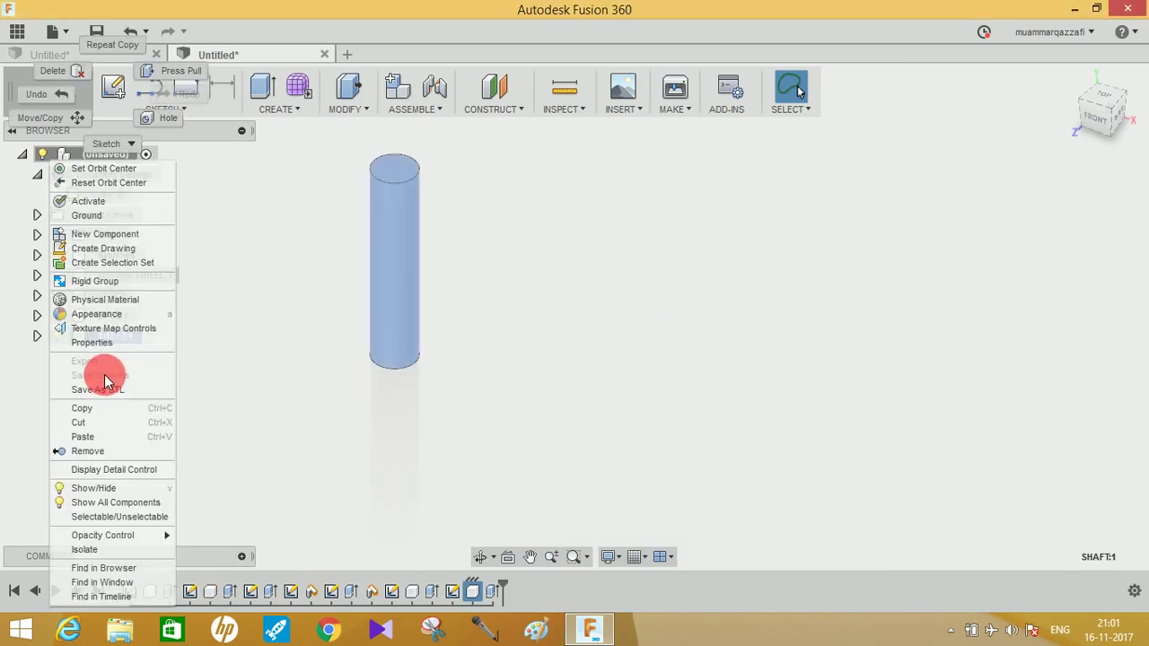
{"action": "left_click", "coordinate": [101, 437]}
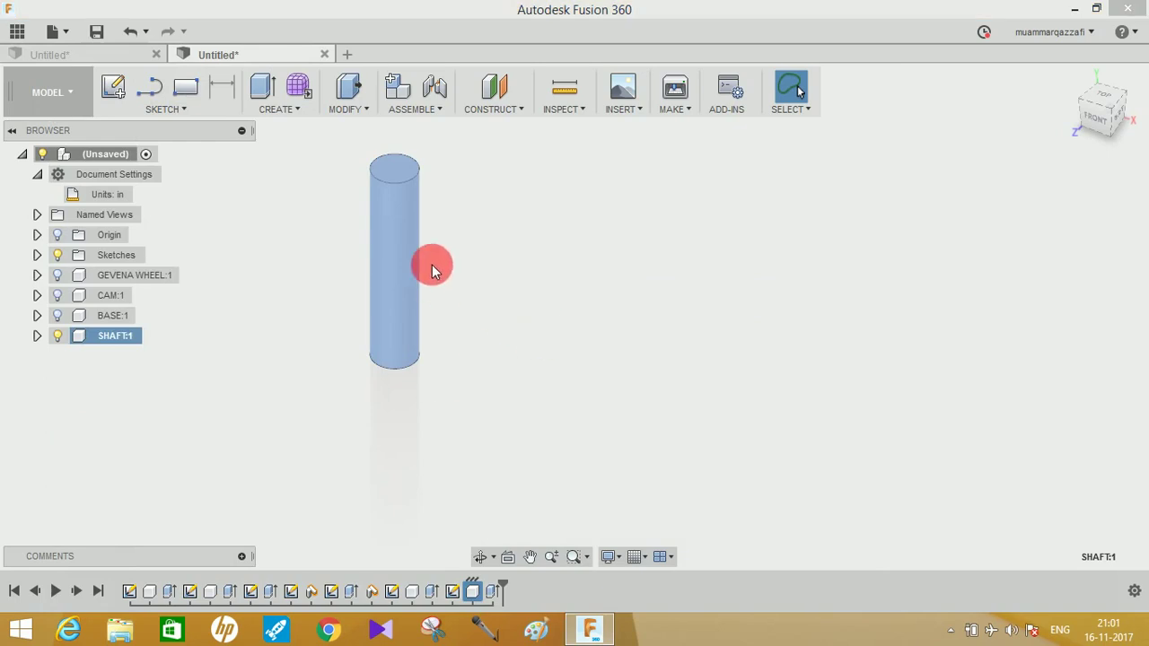
{"action": "left_click_drag", "start_coordinate": [389, 288], "coordinate": [250, 372]}
{"action": "left_click", "coordinate": [862, 474]}
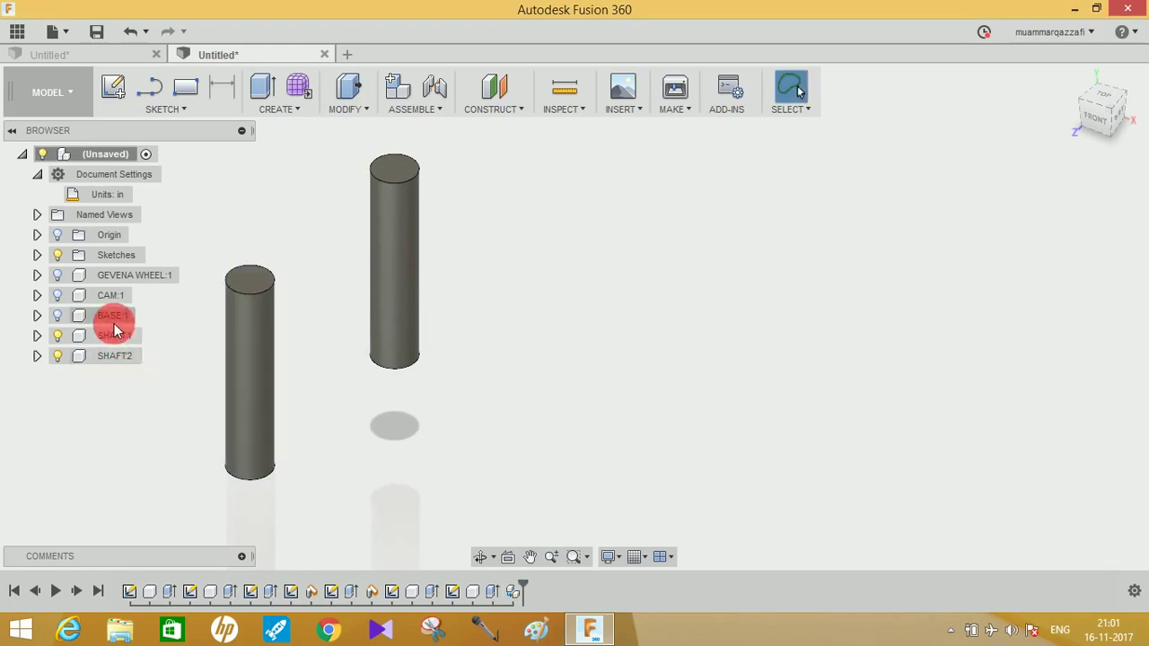
Show the hidden GEVENA WHEEL, CAM and BASE components together with the two shafts
{"action": "left_click", "coordinate": [135, 277]}
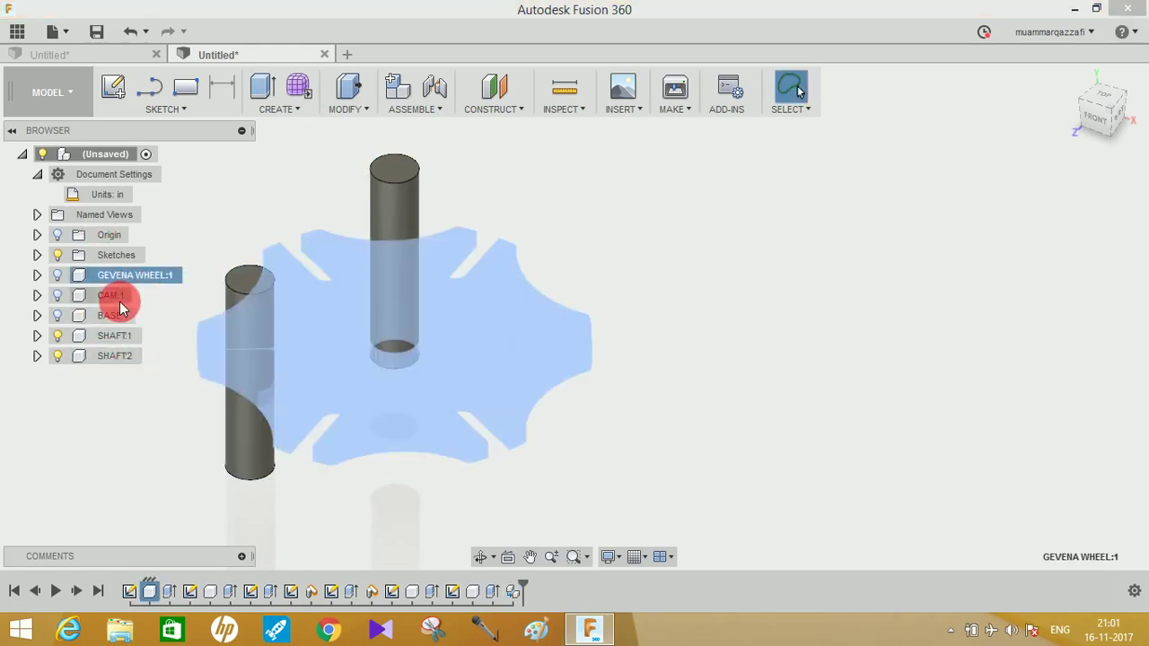
{"action": "middle_click_drag", "start_coordinate": [677, 276], "coordinate": [735, 256]}
{"action": "scroll", "coordinate": [765, 295], "scroll_direction": "down", "scroll_amount": 2}
{"action": "middle_click_drag", "start_coordinate": [792, 308], "coordinate": [792, 315], "text": "shift"}
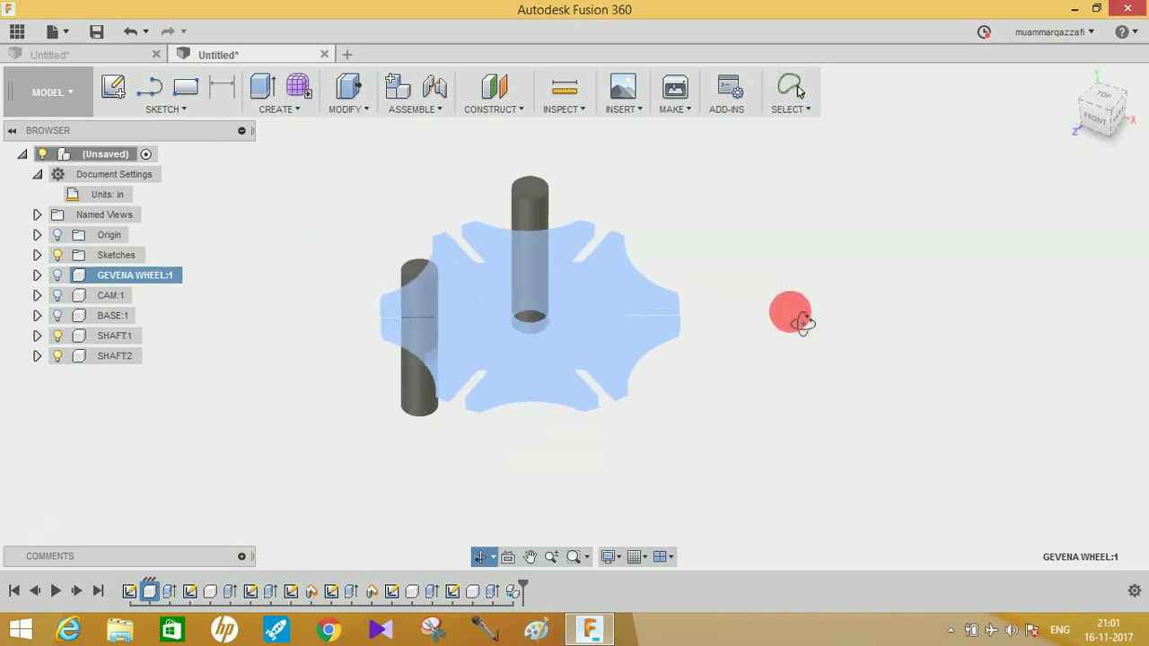
{"action": "left_click", "coordinate": [59, 276]}
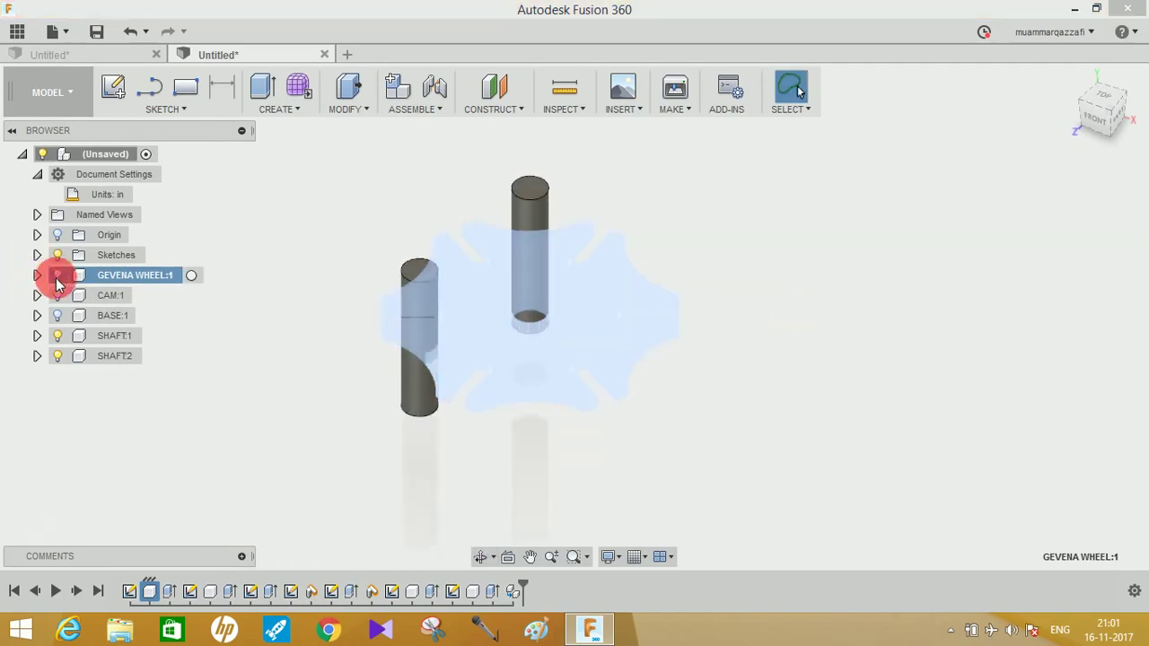
{"action": "left_click", "coordinate": [58, 296]}
{"action": "left_click", "coordinate": [58, 315]}
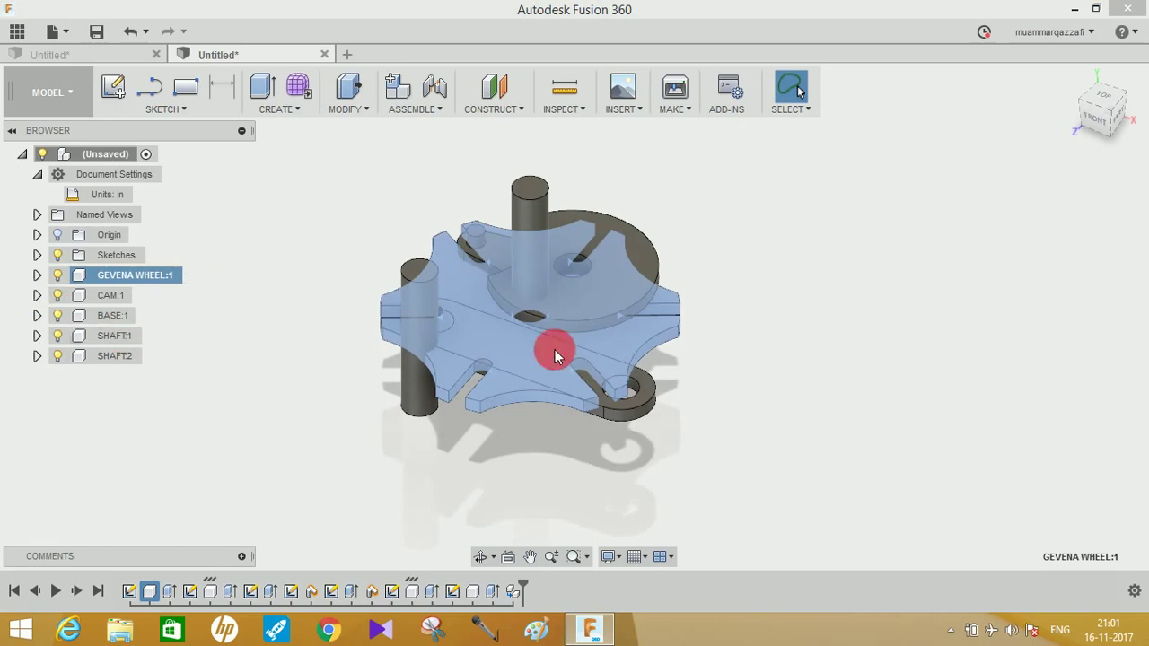
Spread the parts out: move the CAM and slotted wheel to the right, one shaft to the far left, and the base between them
{"action": "left_click_drag", "start_coordinate": [599, 297], "coordinate": [961, 199]}
{"action": "left_click_drag", "start_coordinate": [657, 287], "coordinate": [898, 359]}
{"action": "left_click_drag", "start_coordinate": [546, 390], "coordinate": [671, 236]}
{"action": "left_click_drag", "start_coordinate": [528, 281], "coordinate": [270, 257]}
{"action": "left_click_drag", "start_coordinate": [590, 231], "coordinate": [557, 343]}
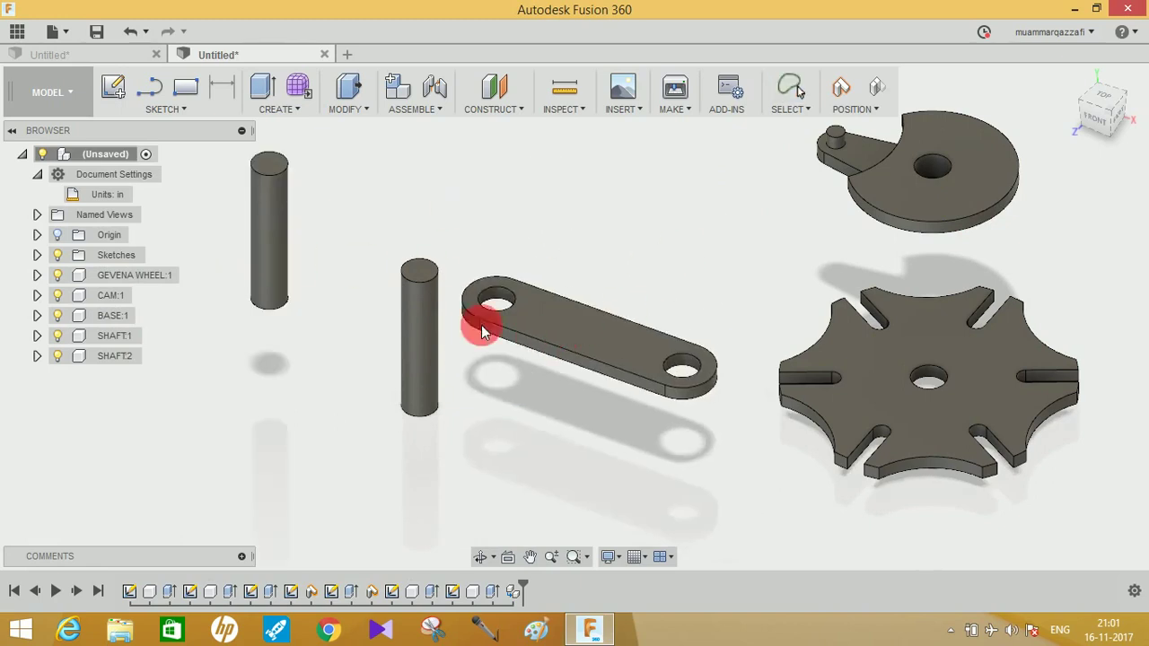
{"action": "middle_click_drag", "start_coordinate": [674, 314], "coordinate": [666, 338]}
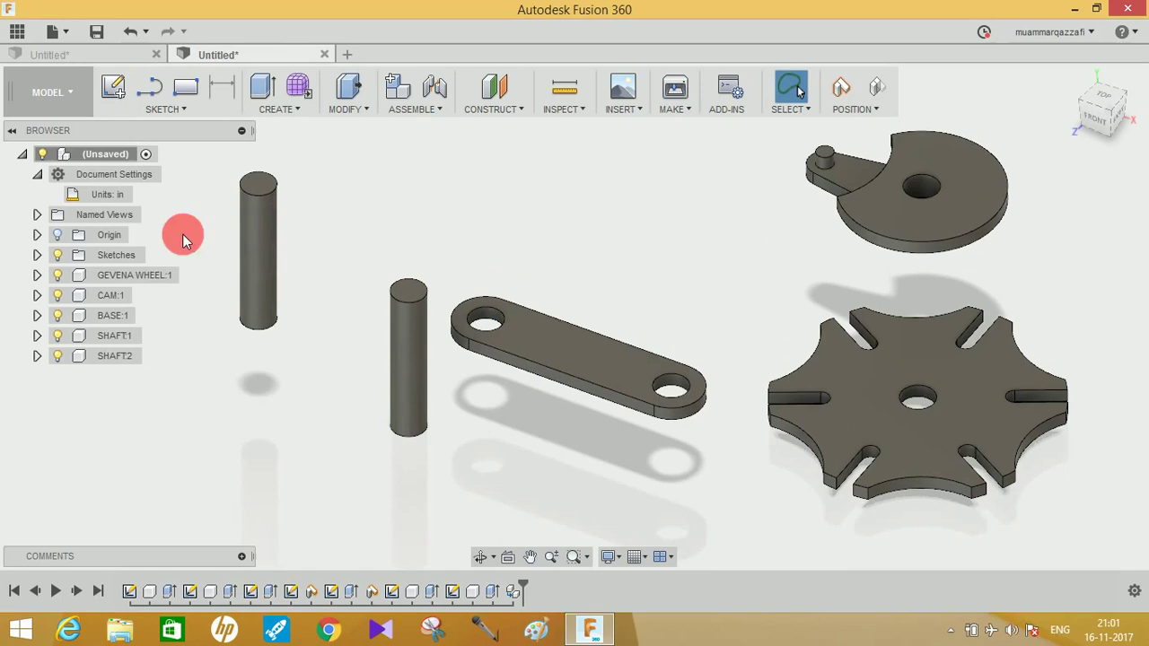
Ground the BASE component and capture the current position of the moved components
{"action": "double_click", "coordinate": [114, 318]}
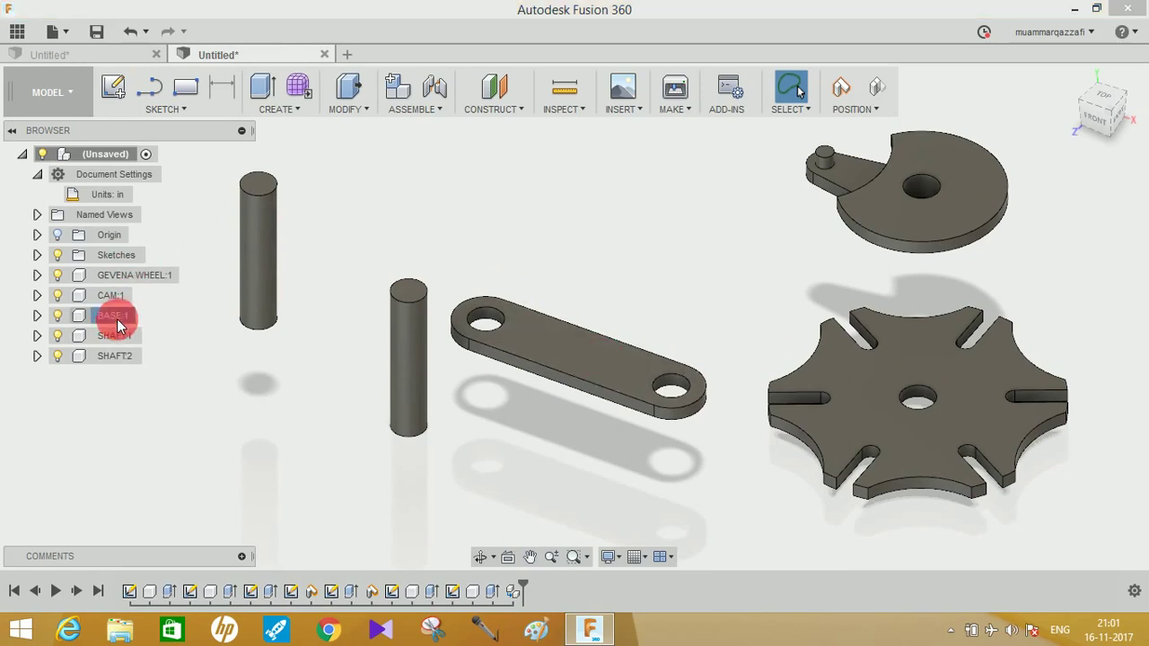
{"action": "right_click", "coordinate": [119, 325]}
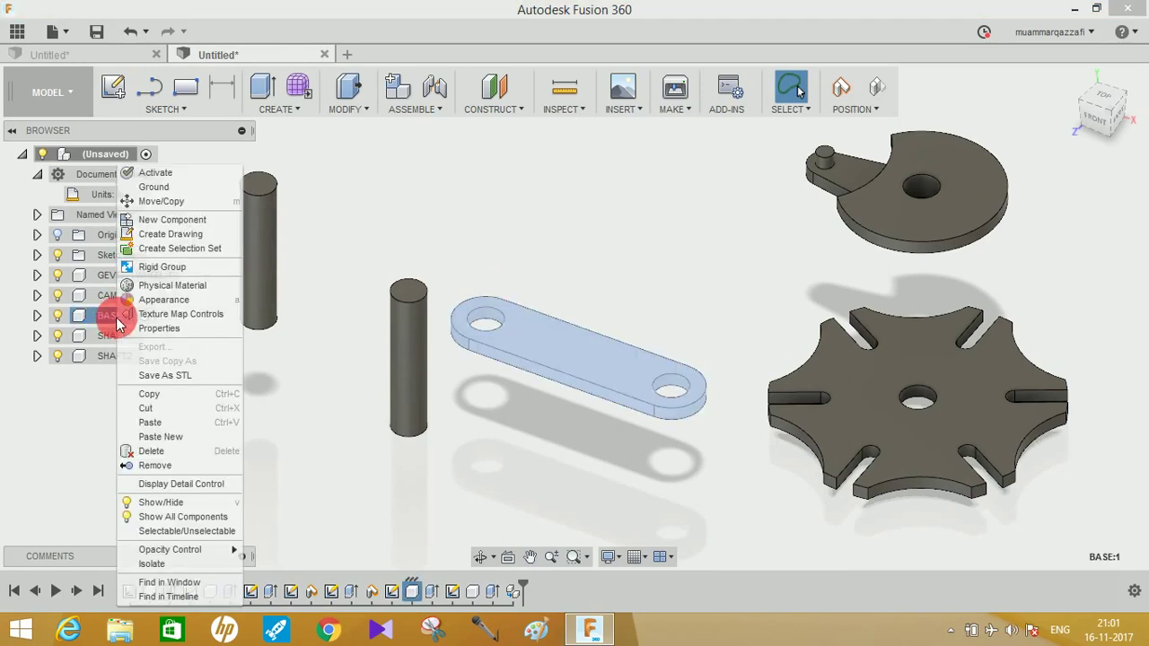
{"action": "left_click", "coordinate": [155, 185]}
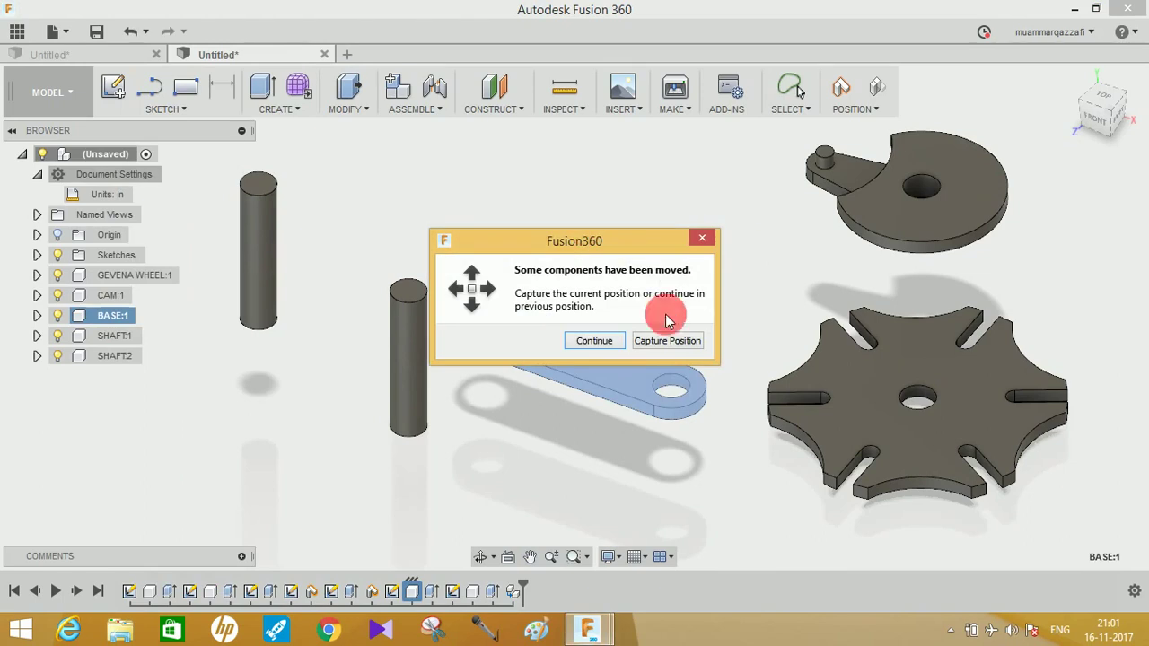
{"action": "left_click", "coordinate": [661, 343]}
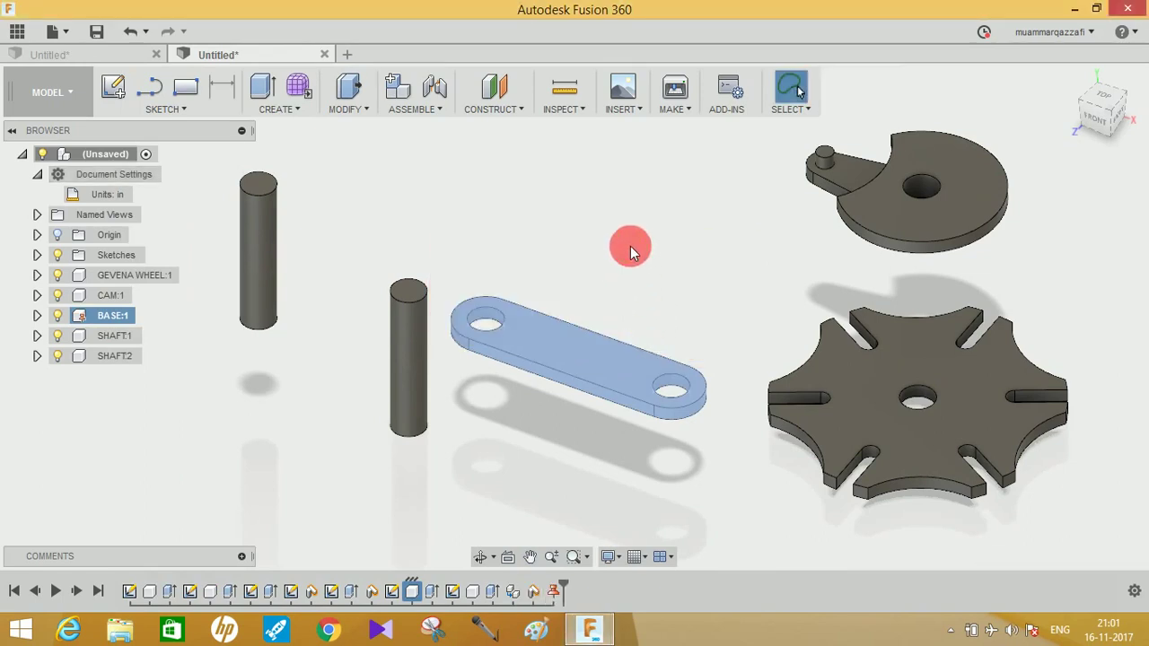
{"action": "left_click", "coordinate": [588, 257]}
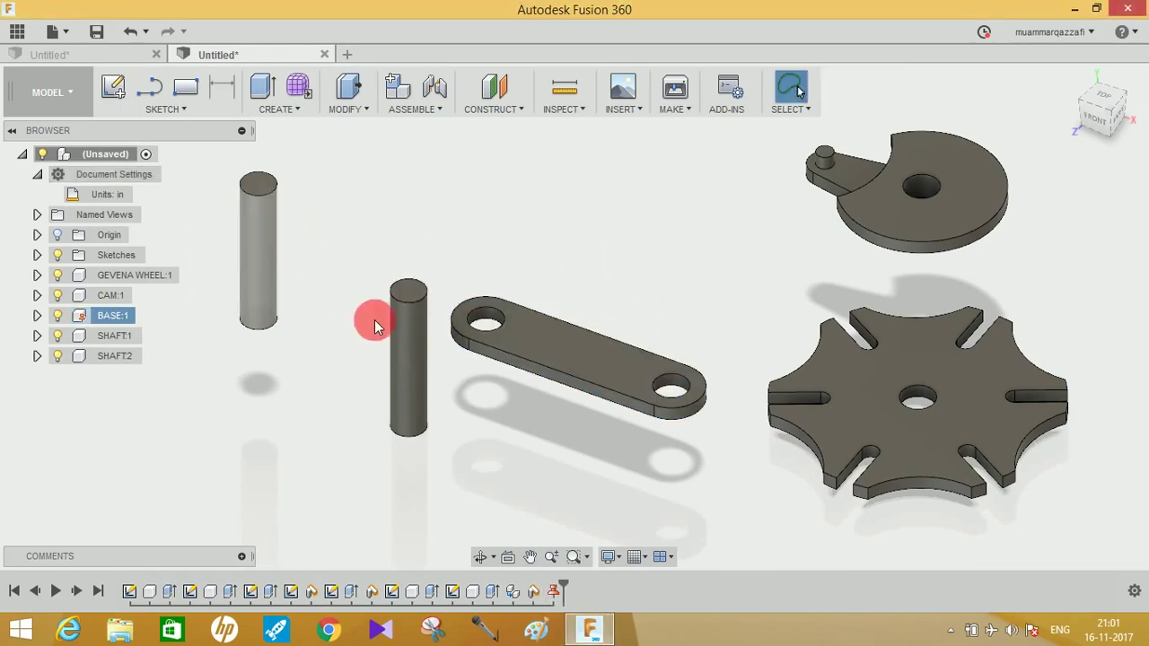
Join the bottom of the shaft nearest the base to the base's right-hand hole with a rigid joint
{"action": "key", "text": "j"}
{"action": "left_click_drag", "start_coordinate": [666, 184], "coordinate": [1007, 238]}
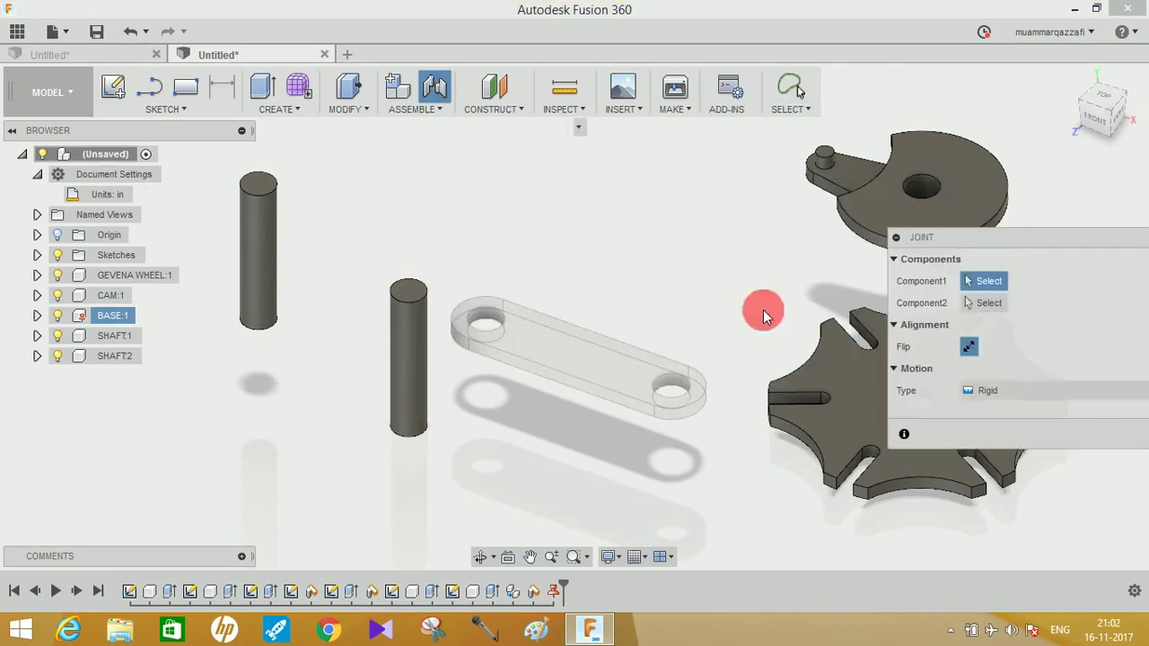
{"action": "left_click", "coordinate": [424, 433]}
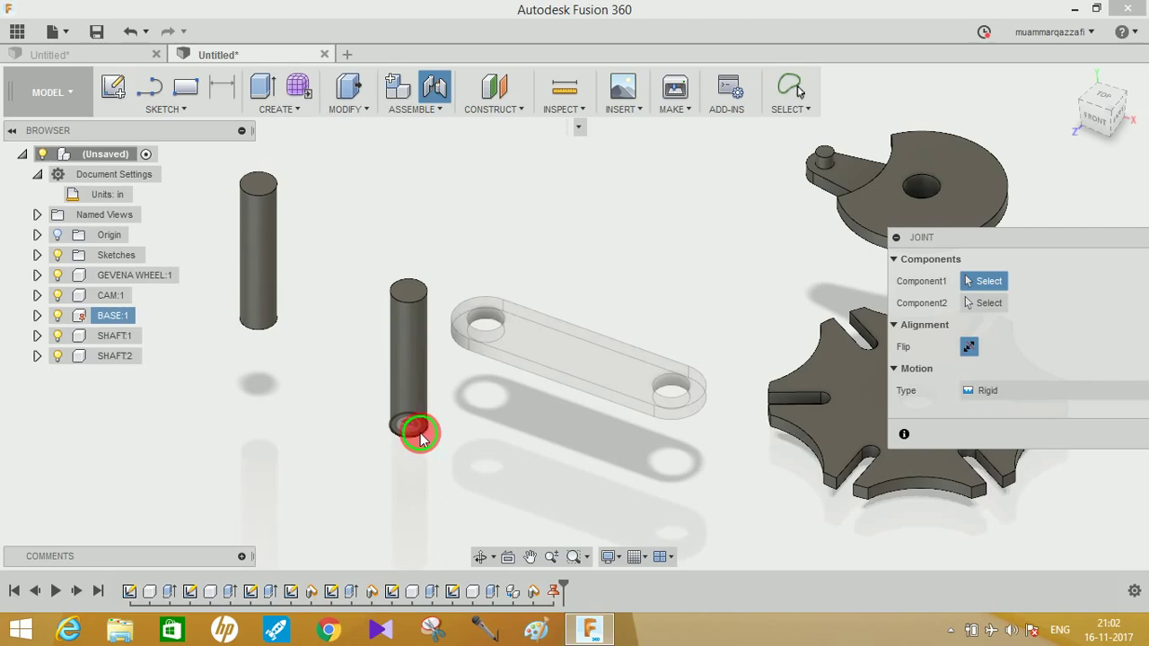
{"action": "left_click", "coordinate": [669, 396]}
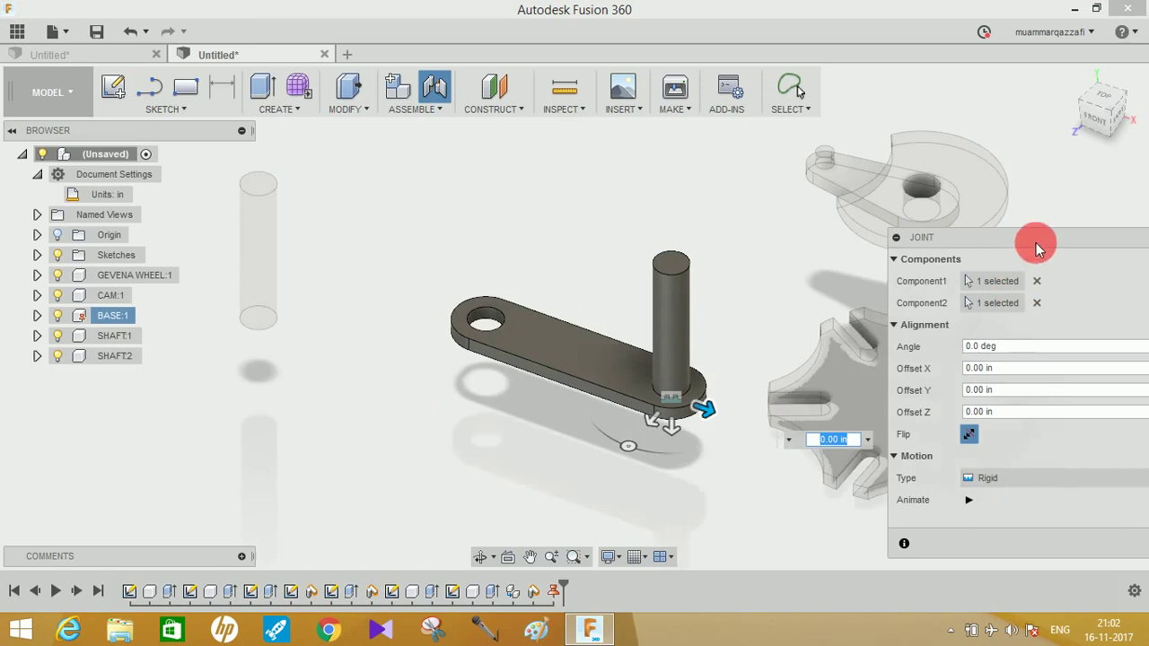
{"action": "left_click", "coordinate": [1058, 458]}
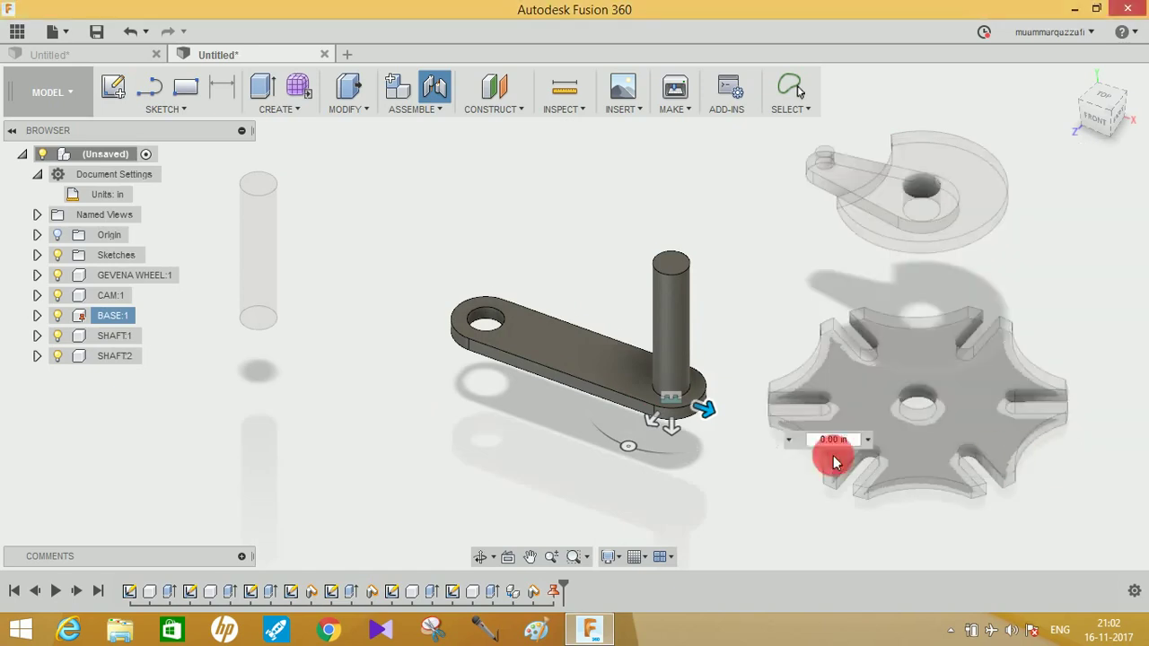
Join the bottom of the other shaft to the base's left-hand hole with a rigid joint
{"action": "key", "text": "j"}
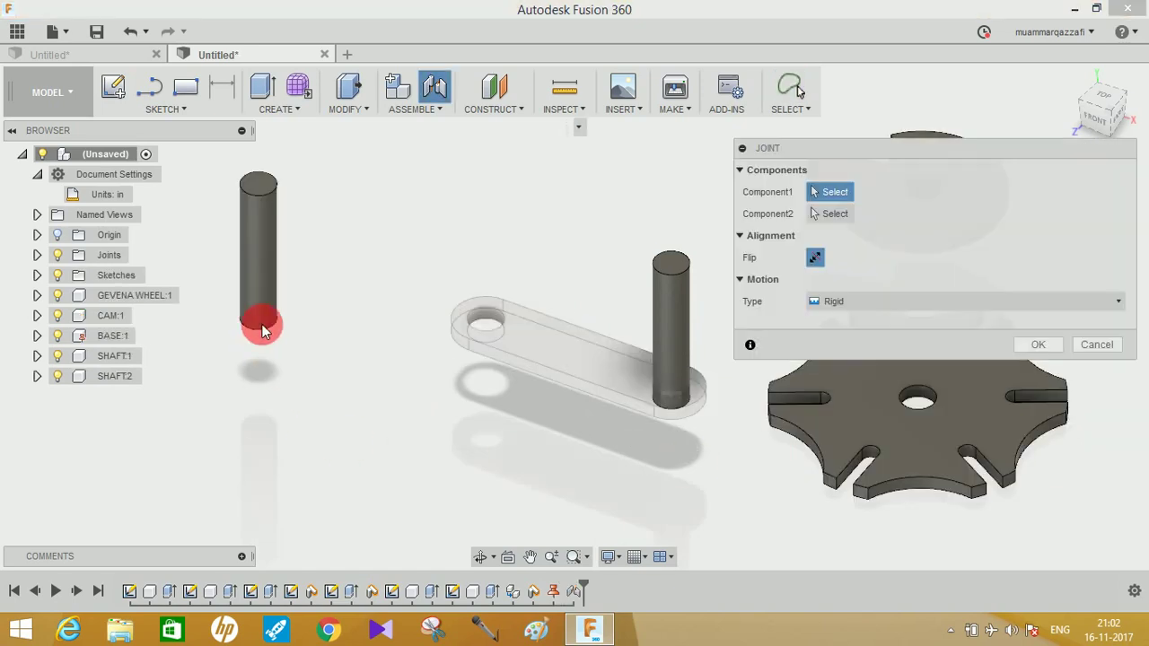
{"action": "left_click", "coordinate": [262, 326]}
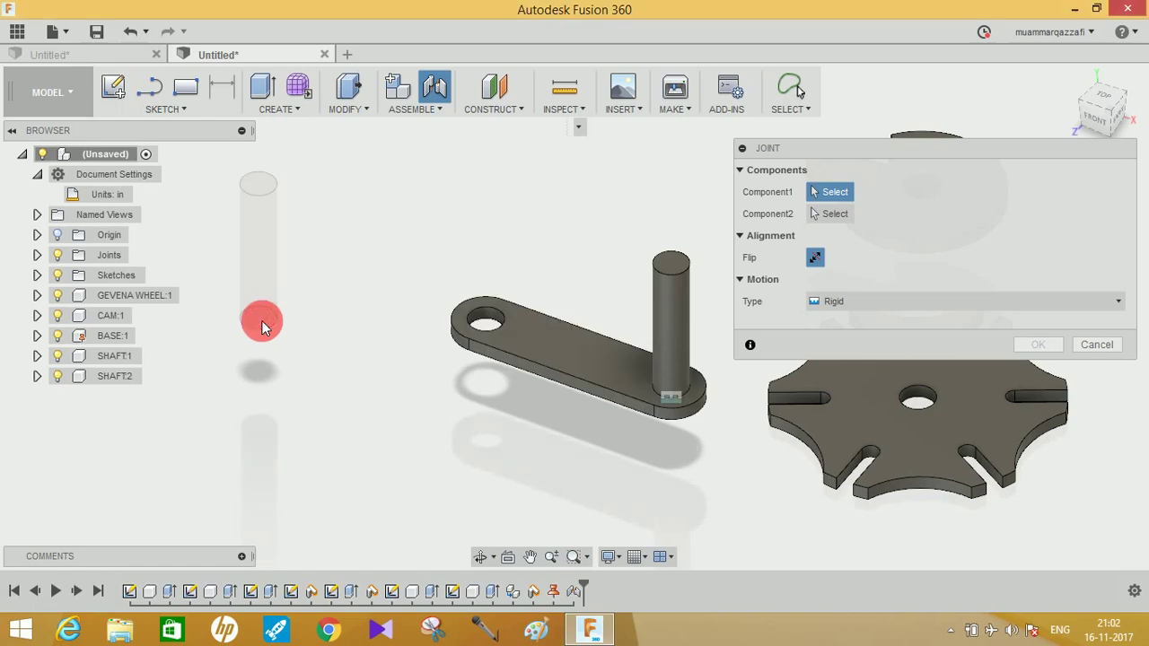
{"action": "left_click", "coordinate": [488, 325]}
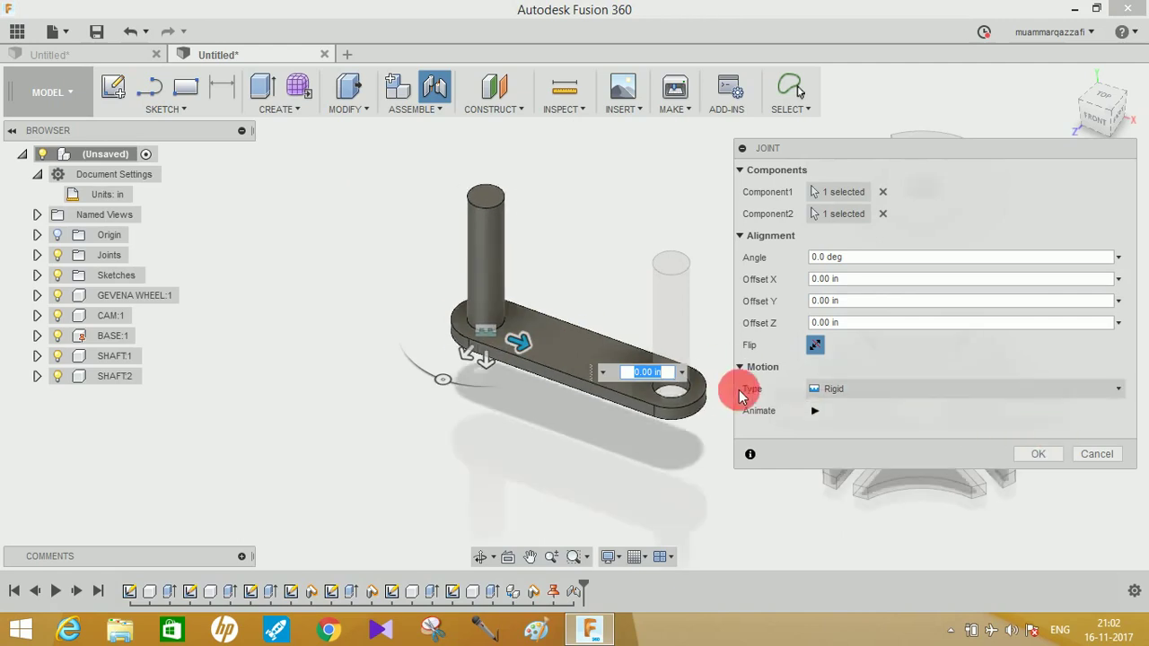
{"action": "left_click", "coordinate": [1047, 456]}
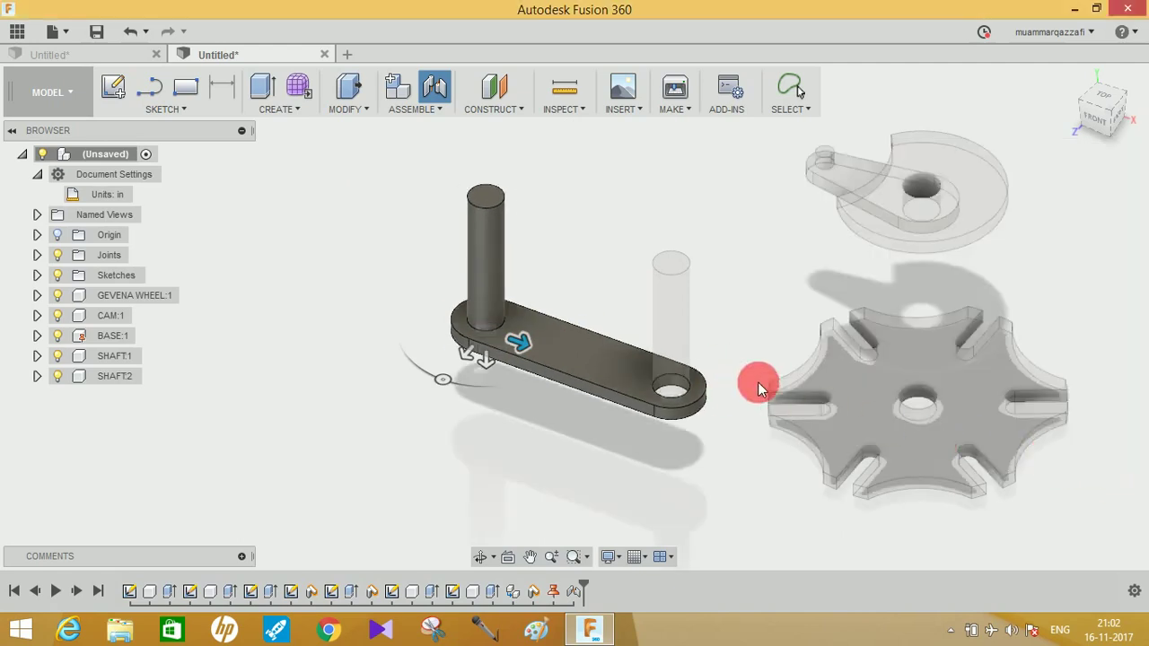
Join the slotted wheel's centre hole to the top of the right-hand shaft with a revolute joint about the Z axis
{"action": "middle_click_drag", "start_coordinate": [742, 336], "coordinate": [623, 338]}
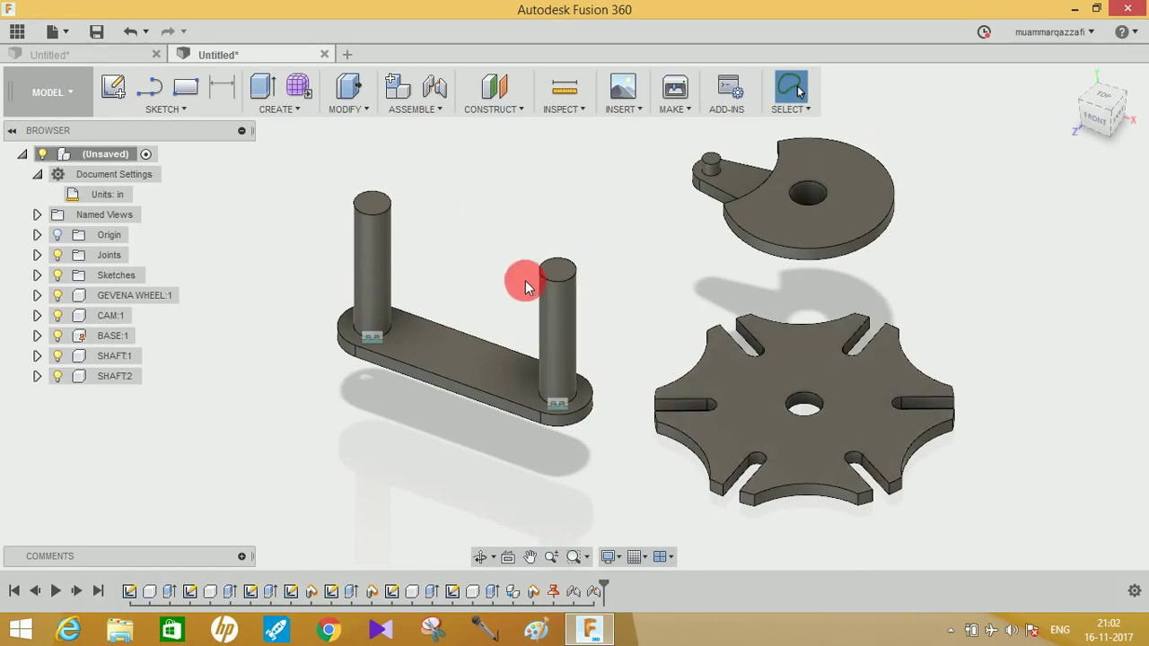
{"action": "key", "text": "j"}
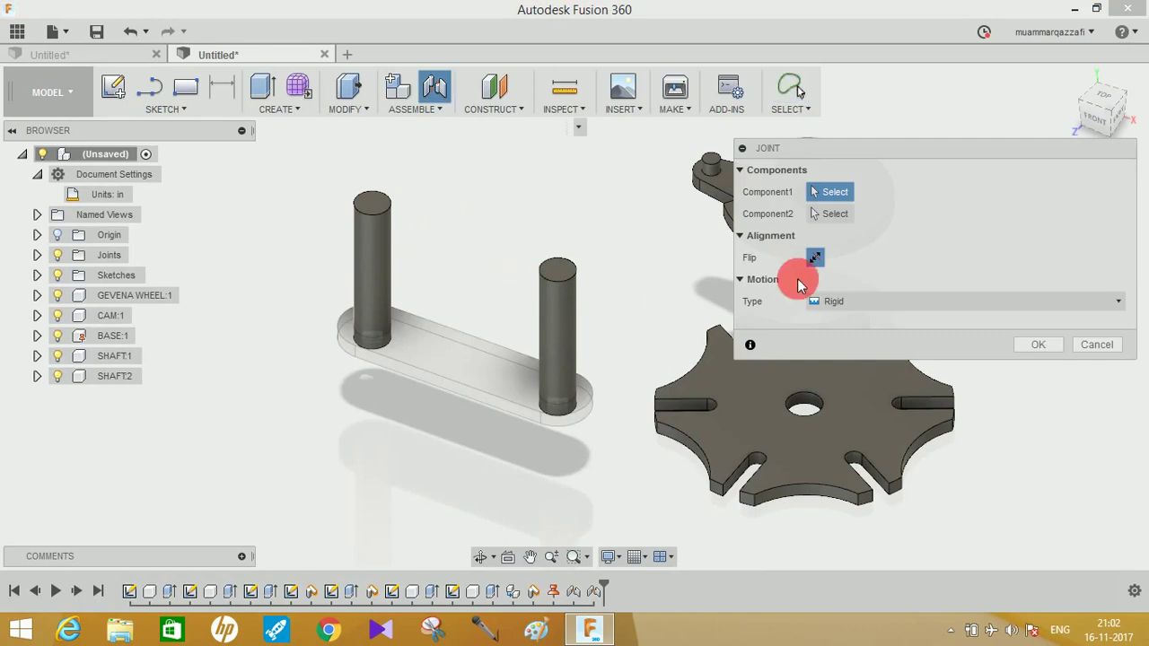
{"action": "left_click", "coordinate": [804, 401]}
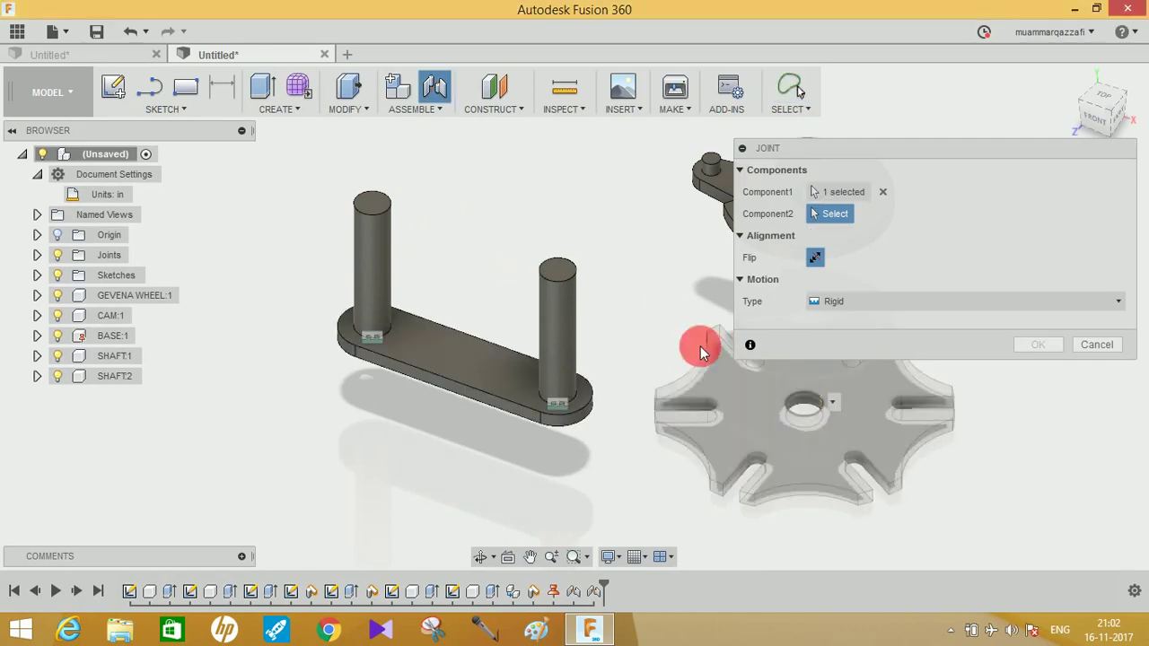
{"action": "left_click", "coordinate": [561, 274]}
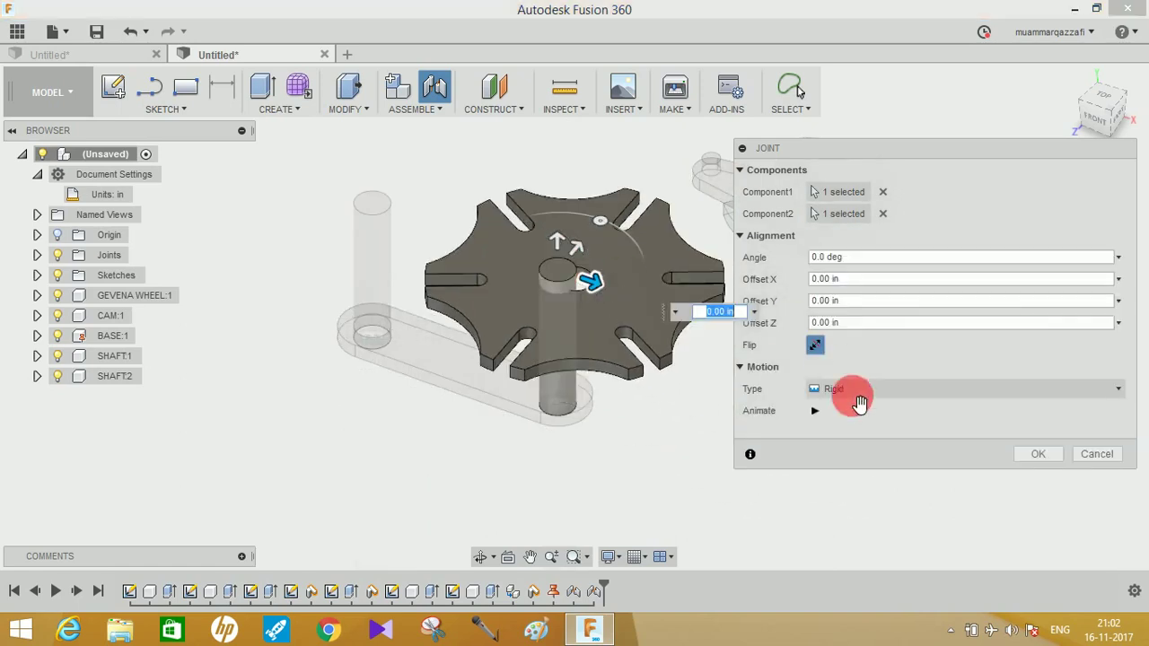
{"action": "left_click", "coordinate": [898, 390]}
{"action": "left_click", "coordinate": [844, 431]}
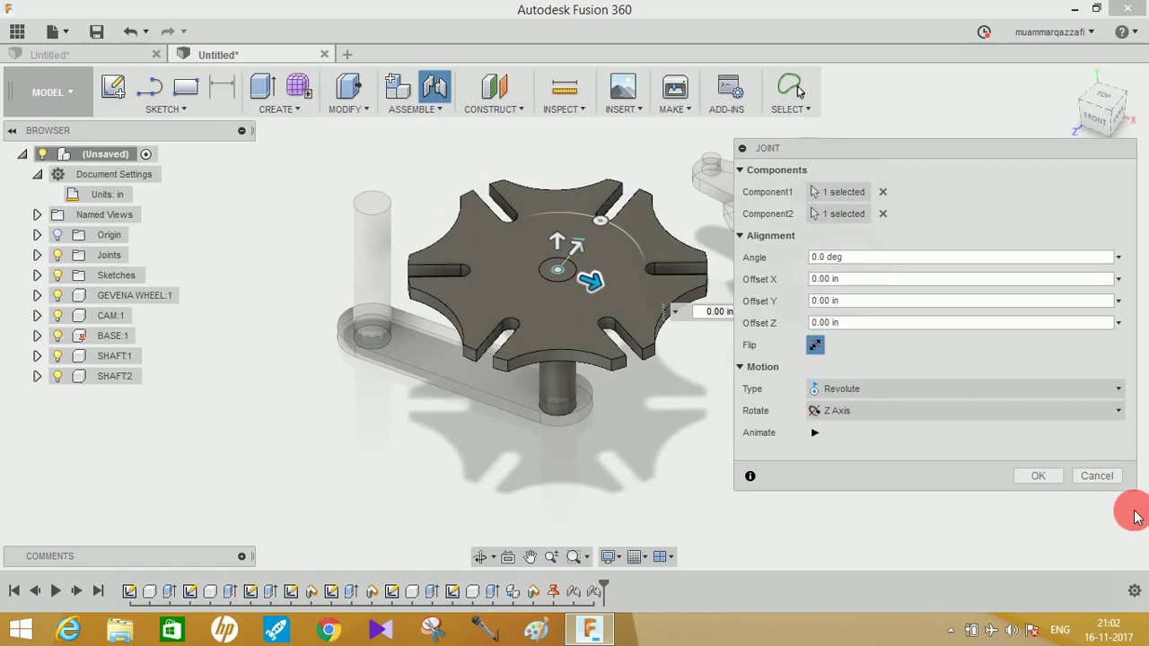
{"action": "left_click", "coordinate": [1039, 476]}
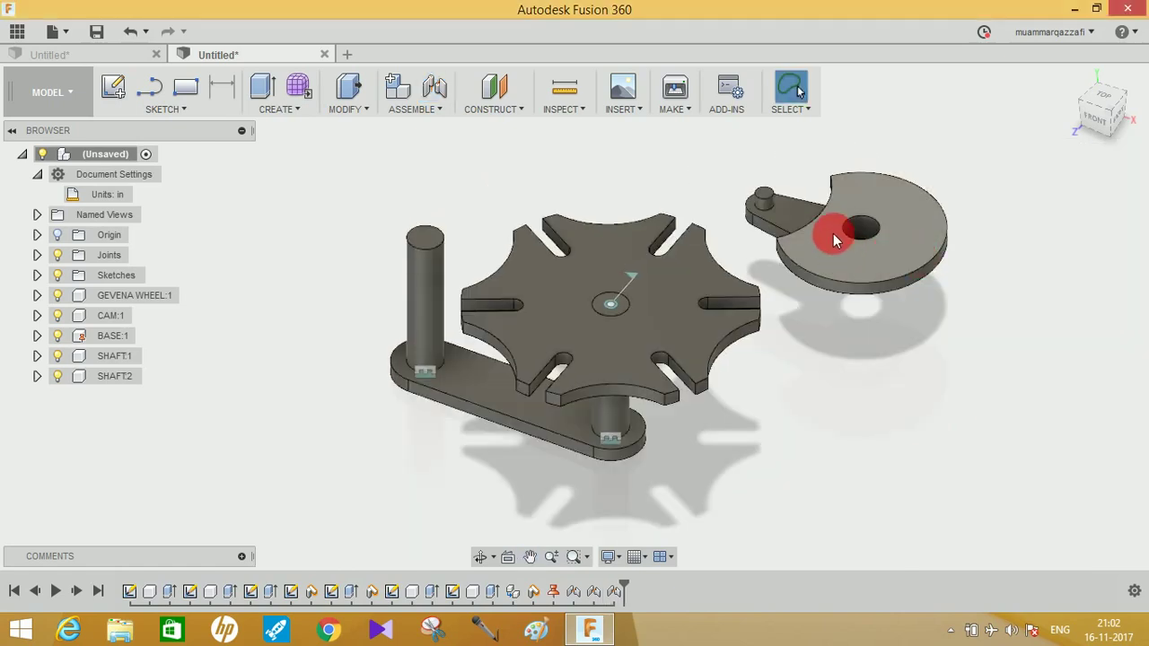
Start a revolute joint for mounting the CAM on the free left-hand shaft
{"action": "left_click", "coordinate": [692, 178]}
{"action": "left_click", "coordinate": [808, 239]}
{"action": "left_click", "coordinate": [664, 167]}
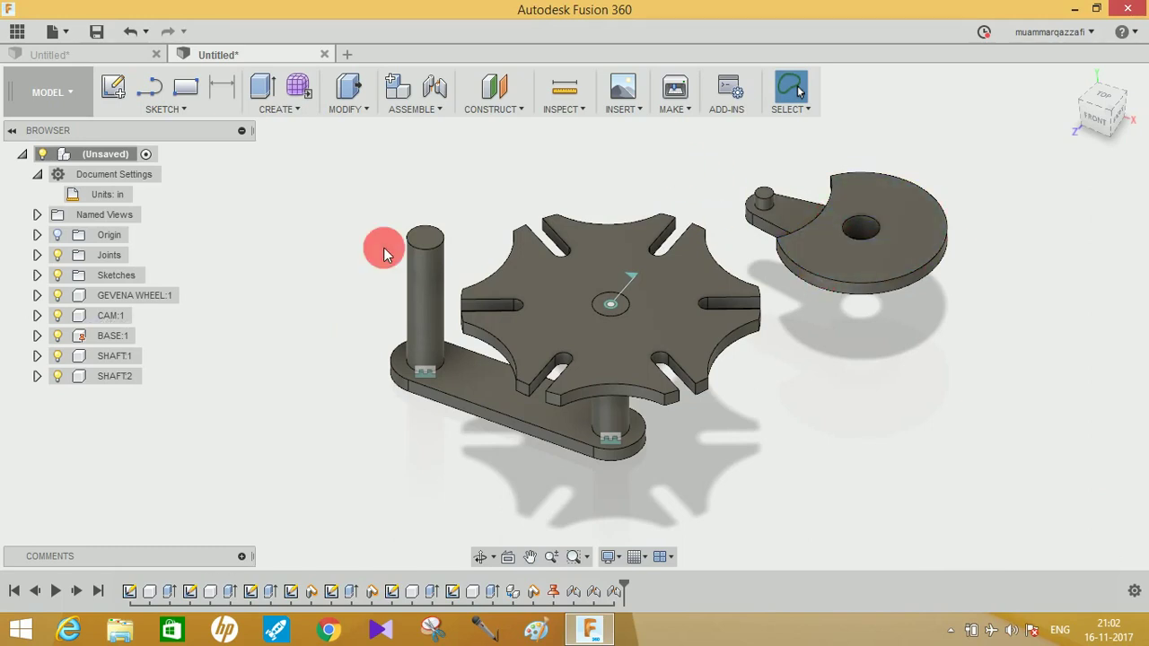
{"action": "key", "text": "j"}
{"action": "left_click_drag", "start_coordinate": [905, 157], "coordinate": [913, 317]}
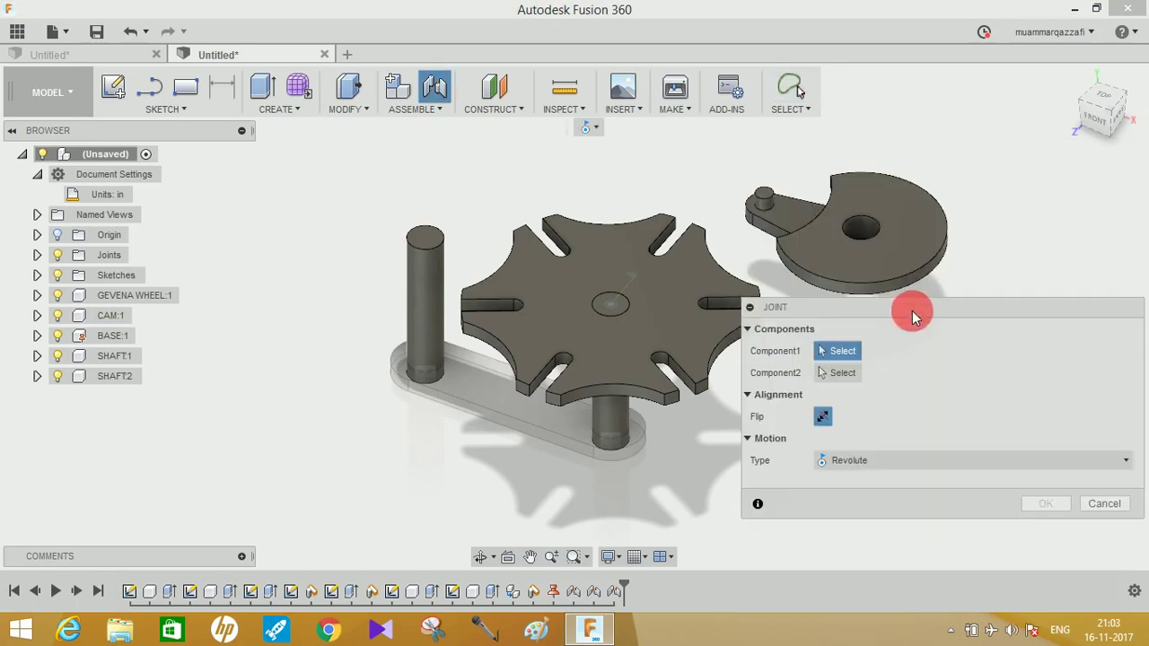